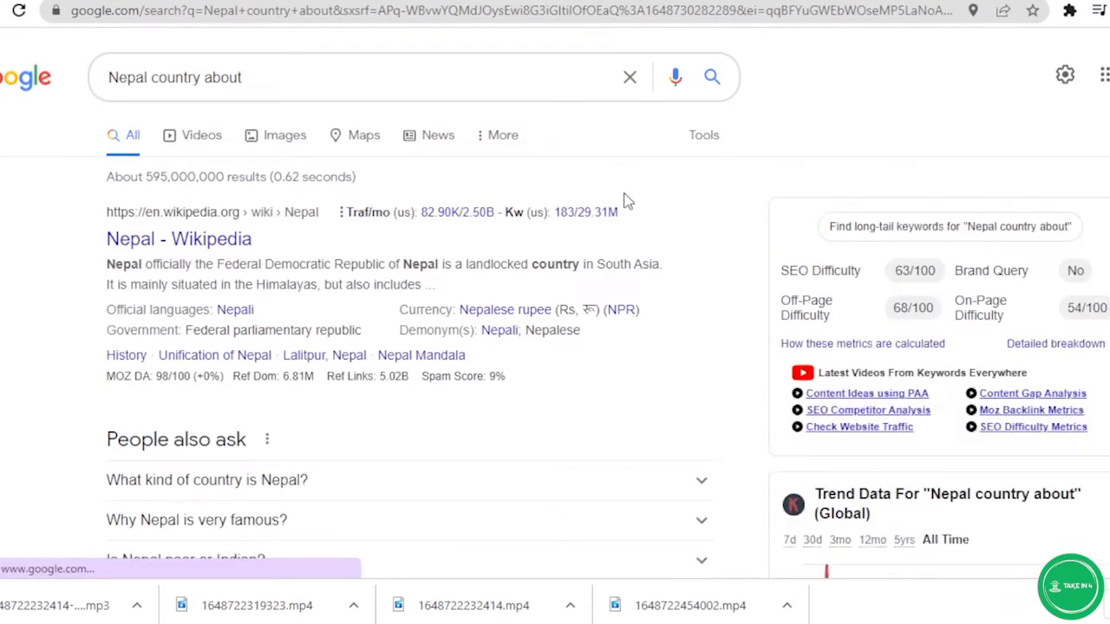
Search Google by voice for naval bank limited and scroll through the Nabil Bank results and map.
mouse_move(570, 213)
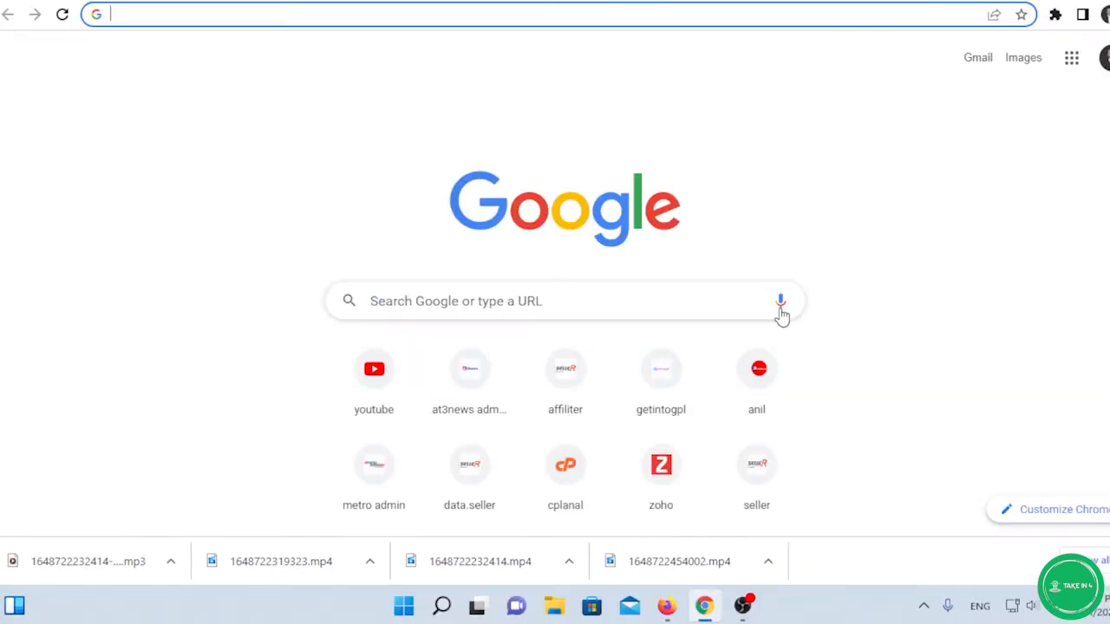
left_click(781, 308)
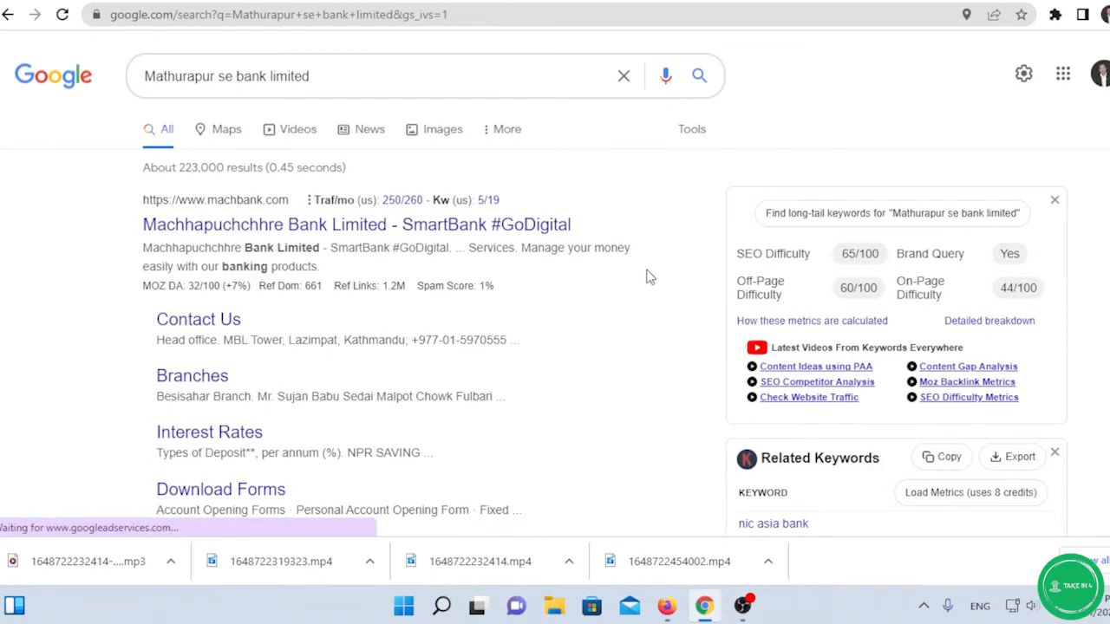
scroll(630, 270, "down", 5)
scroll(629, 269, "up", 5)
left_click(666, 77)
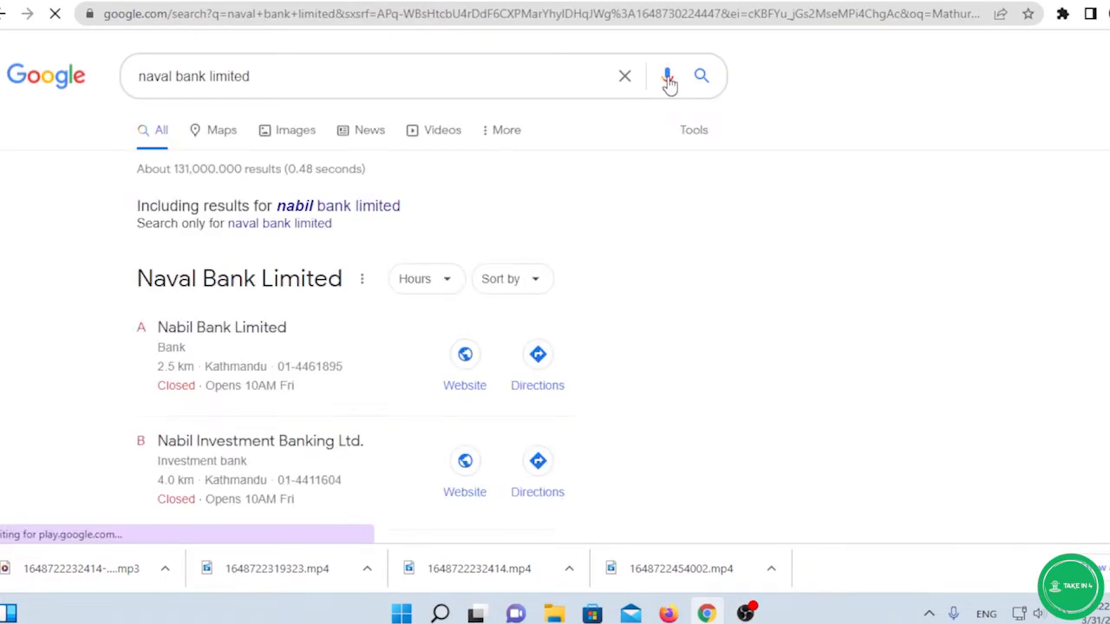
scroll(666, 226, "down", 6)
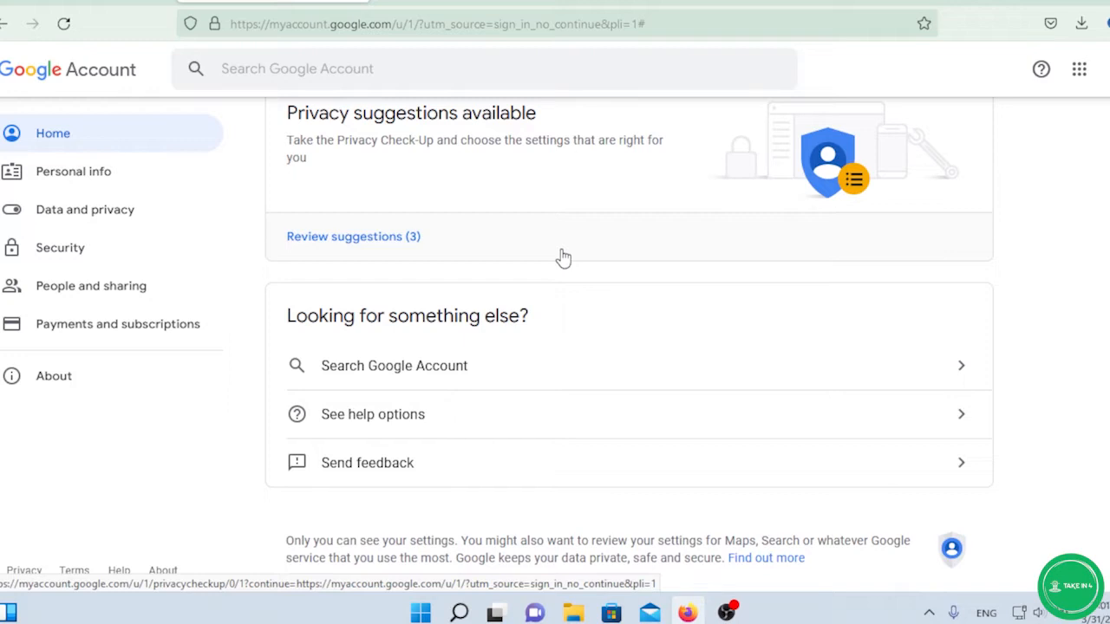
Scroll the Google Account home page and open the Google apps grid.
scroll(930, 154, "down", 1)
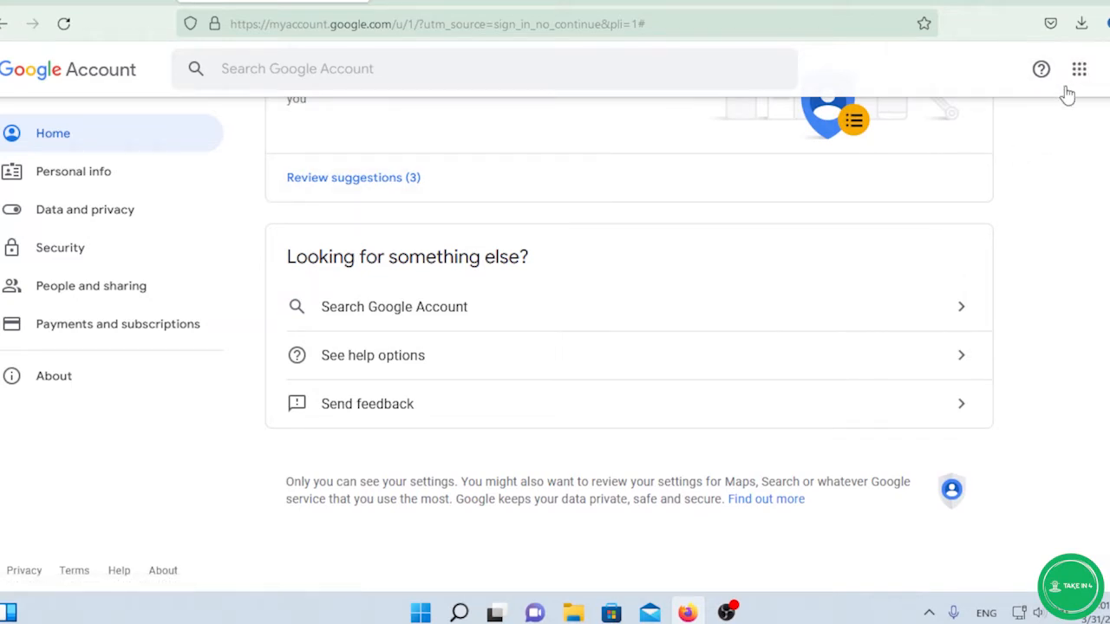
left_click(1075, 80)
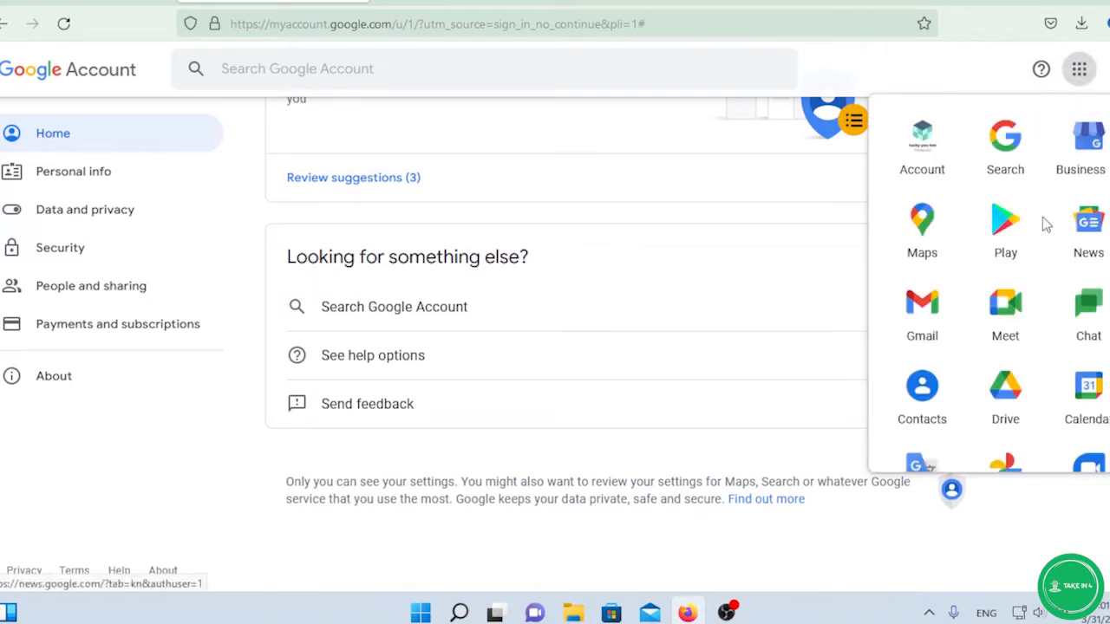
Open Business Profile from the apps menu, browse its overview page, and choose Manage now.
left_click(1088, 156)
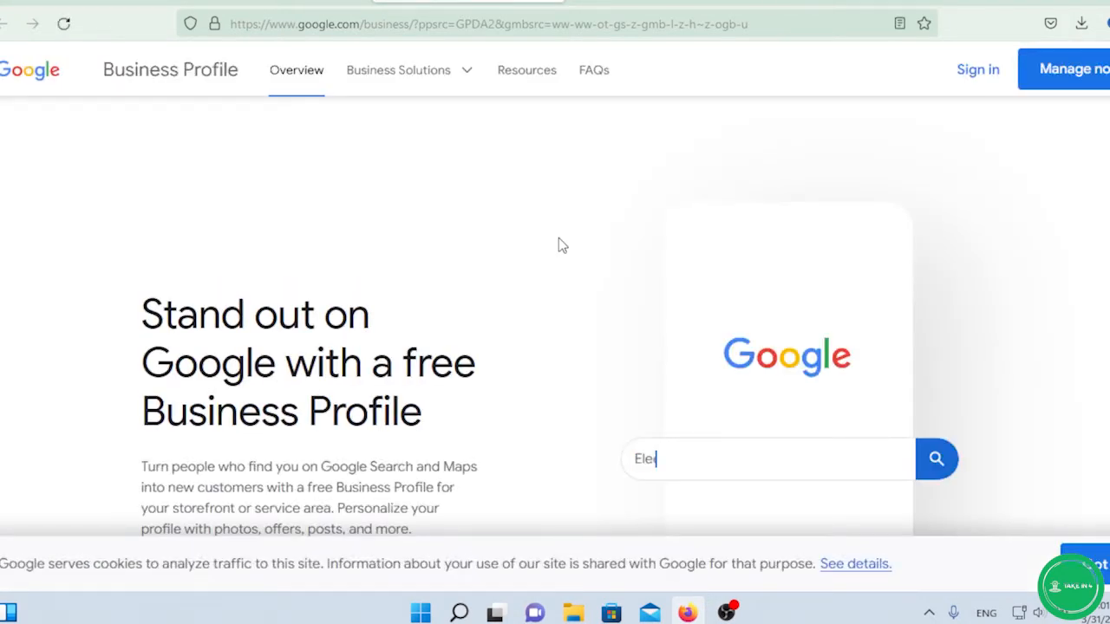
scroll(558, 247, "down", 4)
scroll(558, 246, "up", 3)
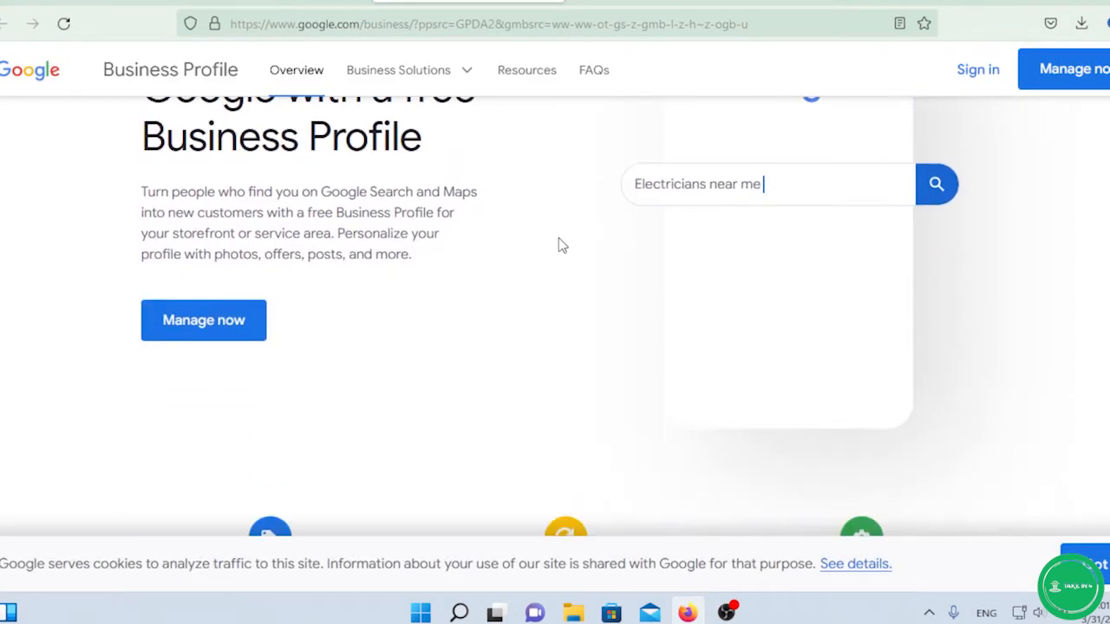
scroll(559, 246, "down", 1)
scroll(559, 246, "up", 1)
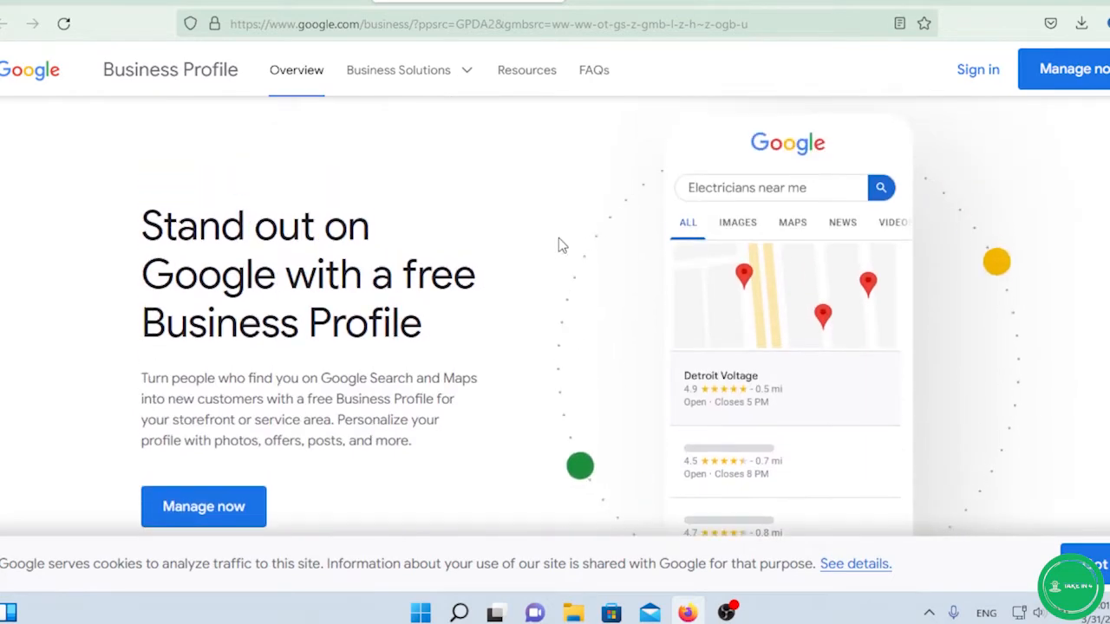
scroll(559, 245, "down", 2)
scroll(560, 246, "up", 2)
scroll(559, 246, "down", 1)
scroll(559, 247, "up", 1)
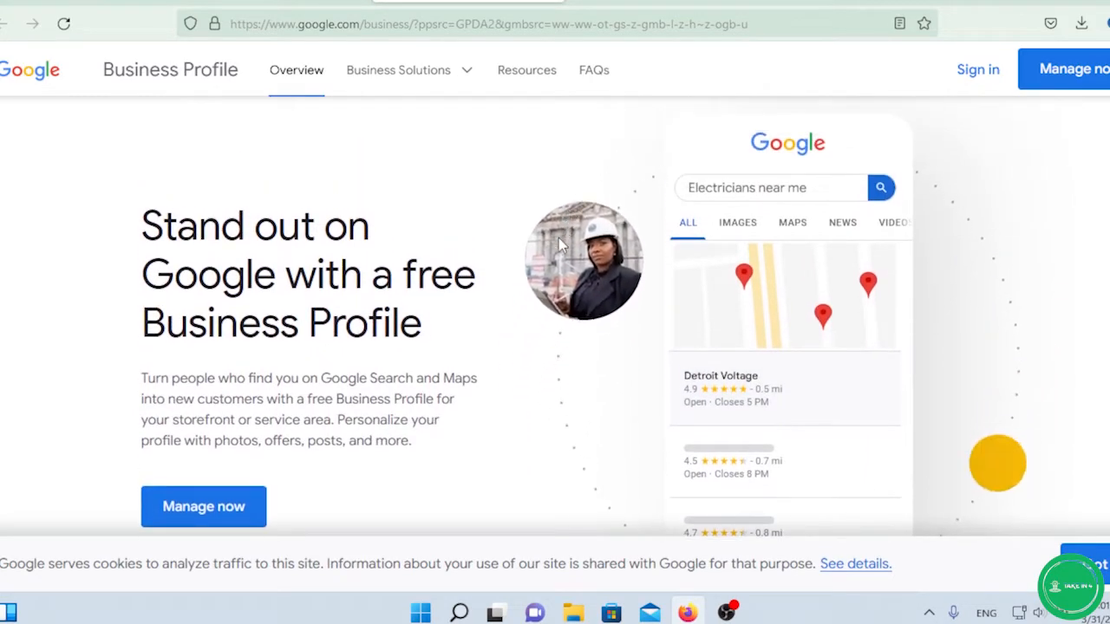
scroll(558, 247, "down", 1)
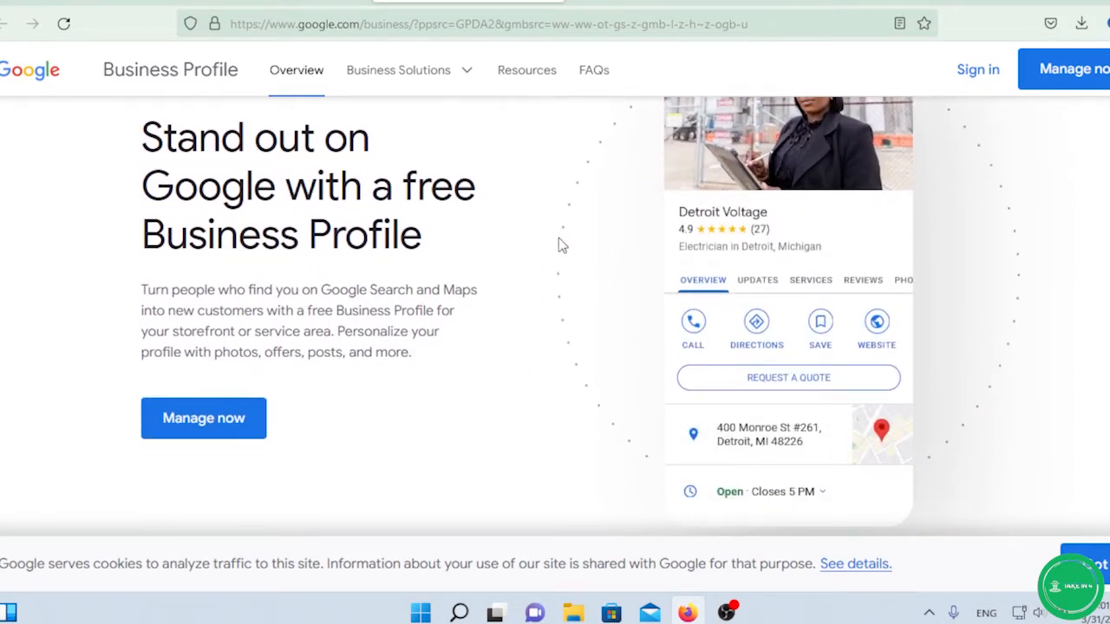
scroll(559, 246, "up", 1)
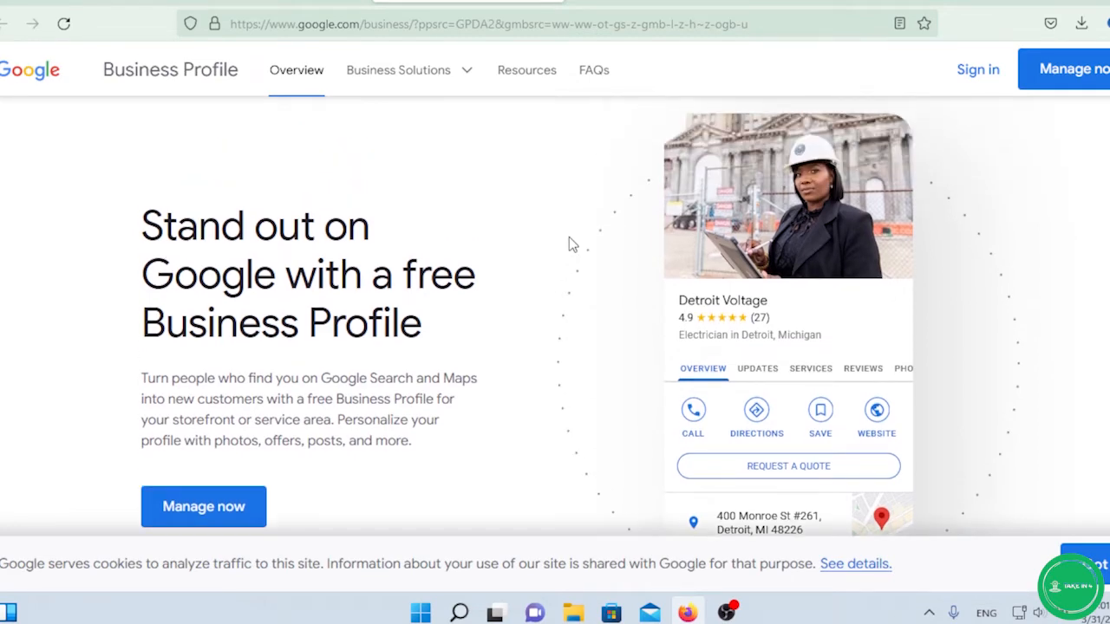
scroll(569, 245, "down", 2)
scroll(607, 225, "up", 2)
scroll(673, 261, "down", 1)
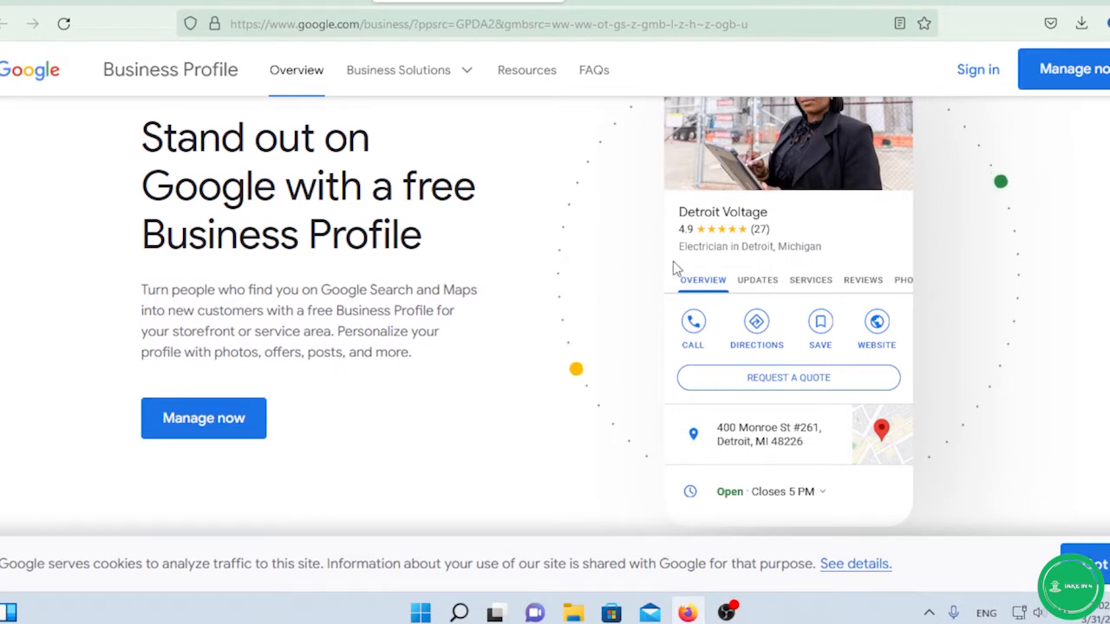
scroll(672, 261, "up", 1)
scroll(670, 261, "down", 1)
scroll(670, 261, "up", 1)
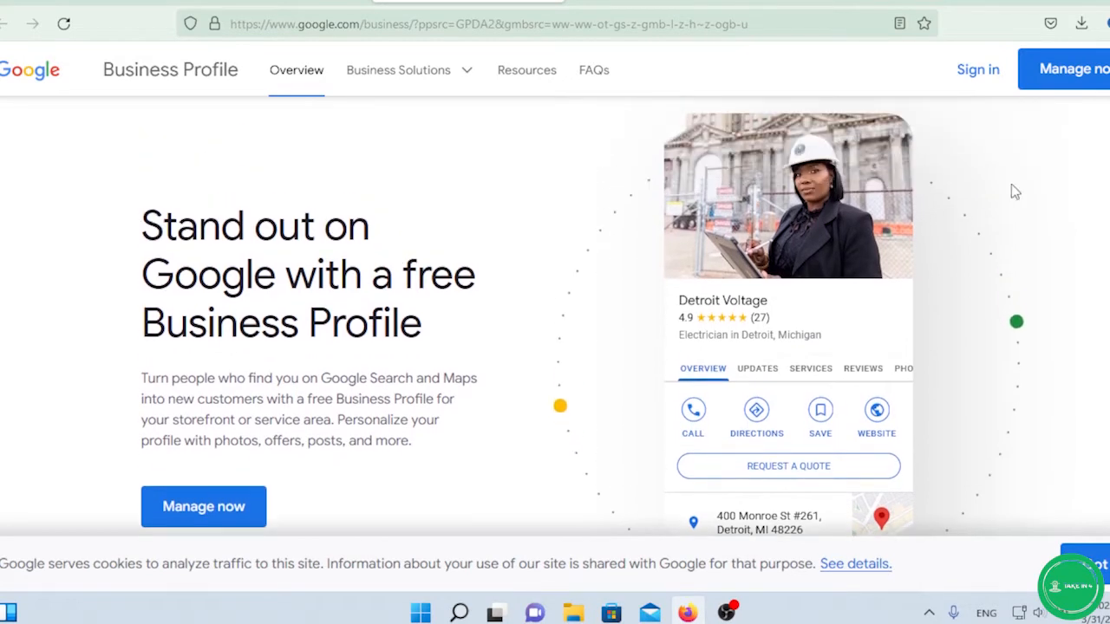
left_click(1065, 78)
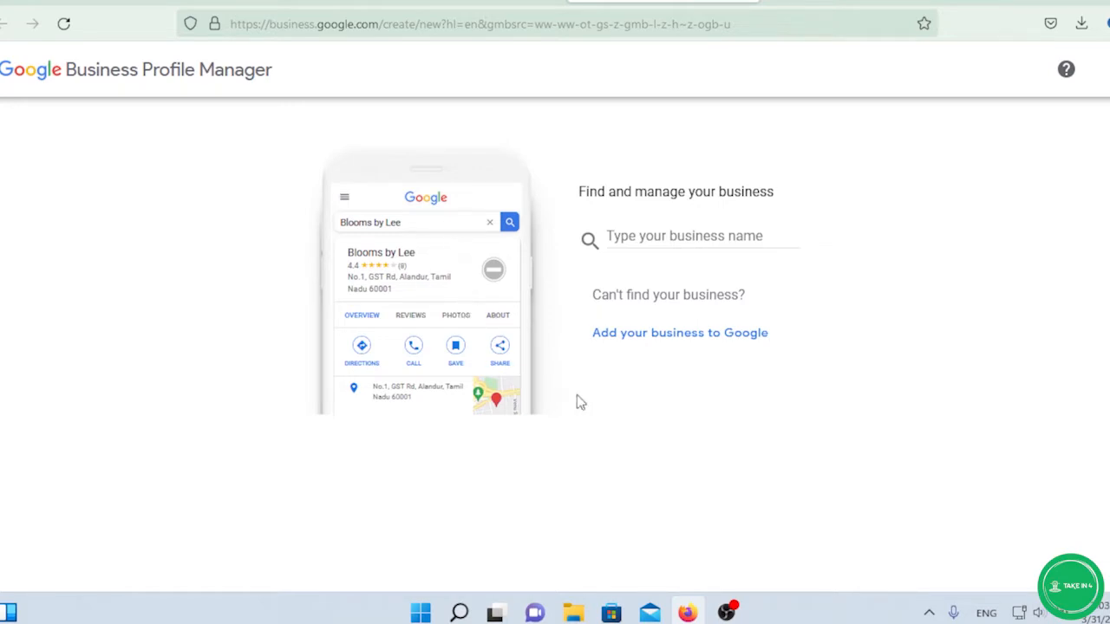
Add a new business to Google named 'metro express'.
left_click(662, 345)
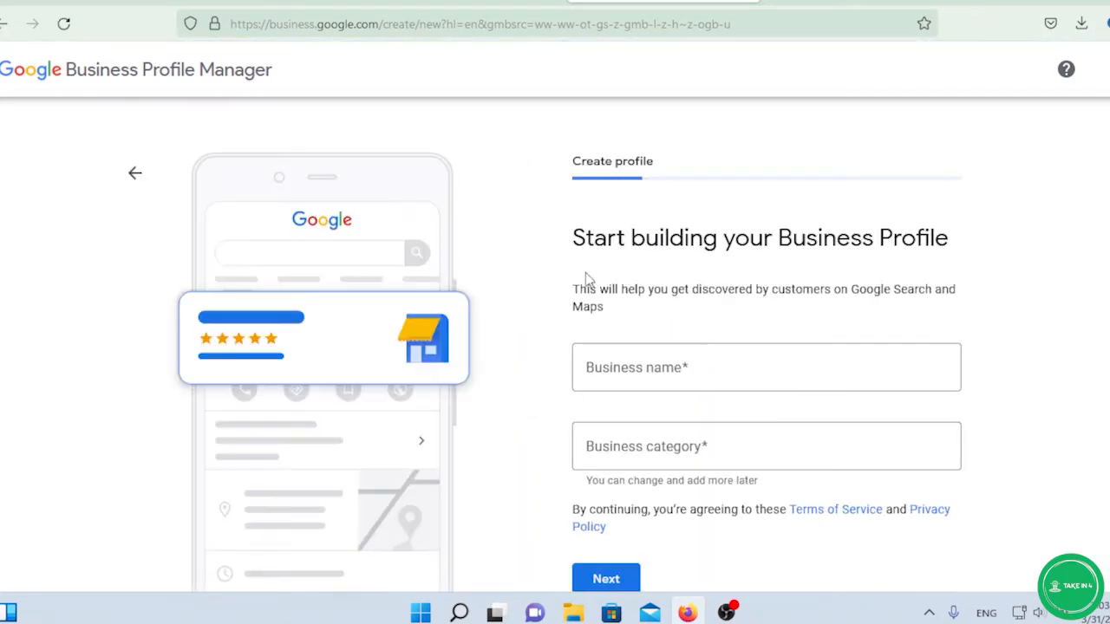
scroll(585, 272, "down", 2)
scroll(586, 275, "up", 1)
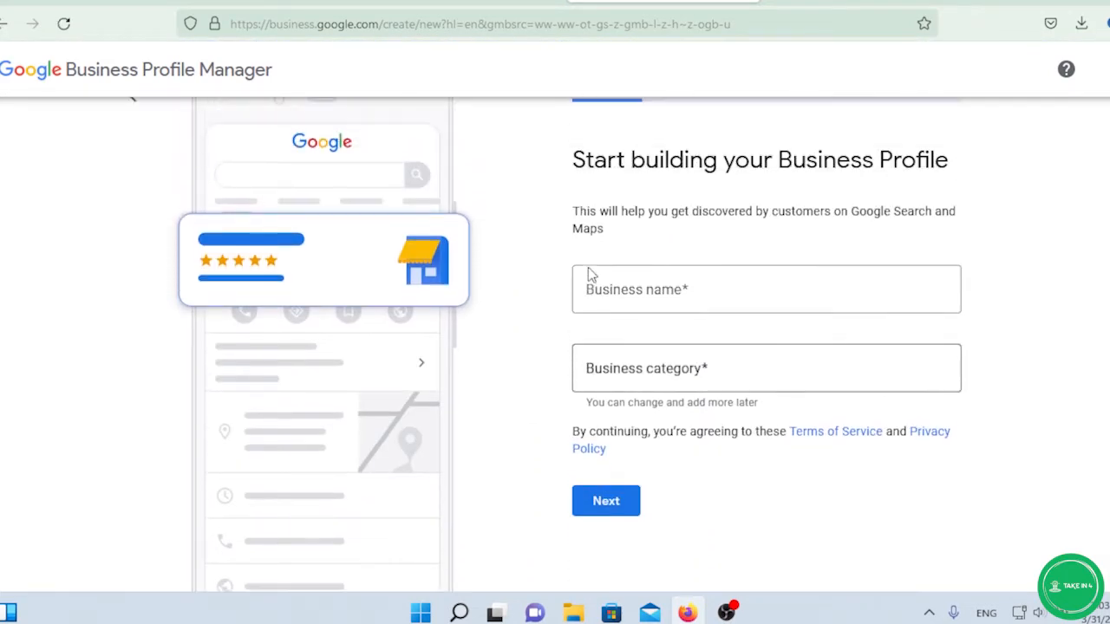
left_click(641, 293)
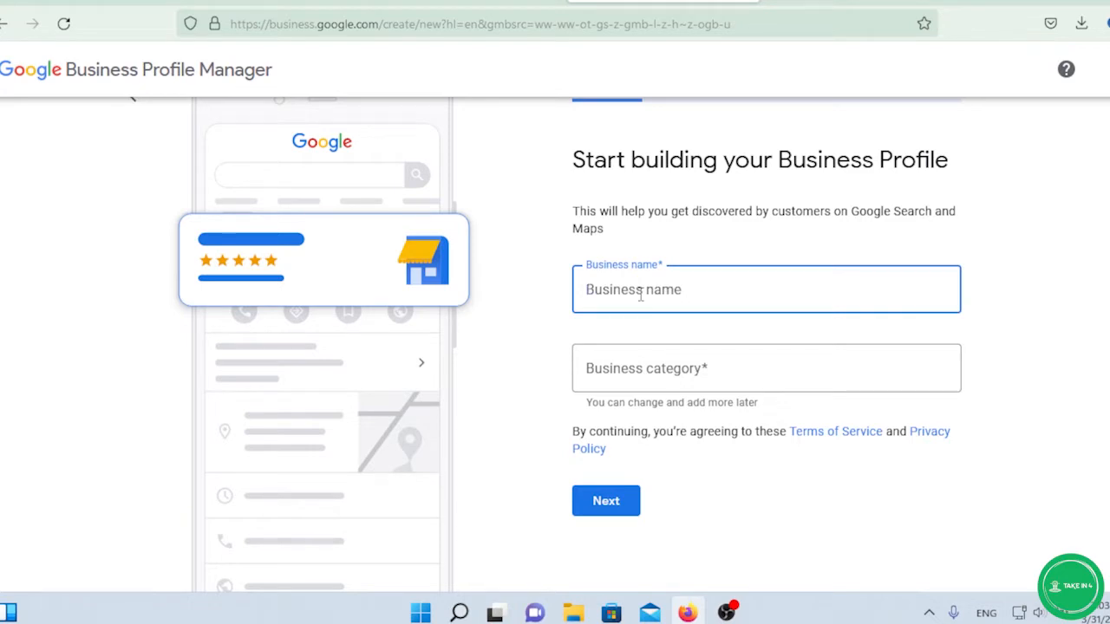
type("me")
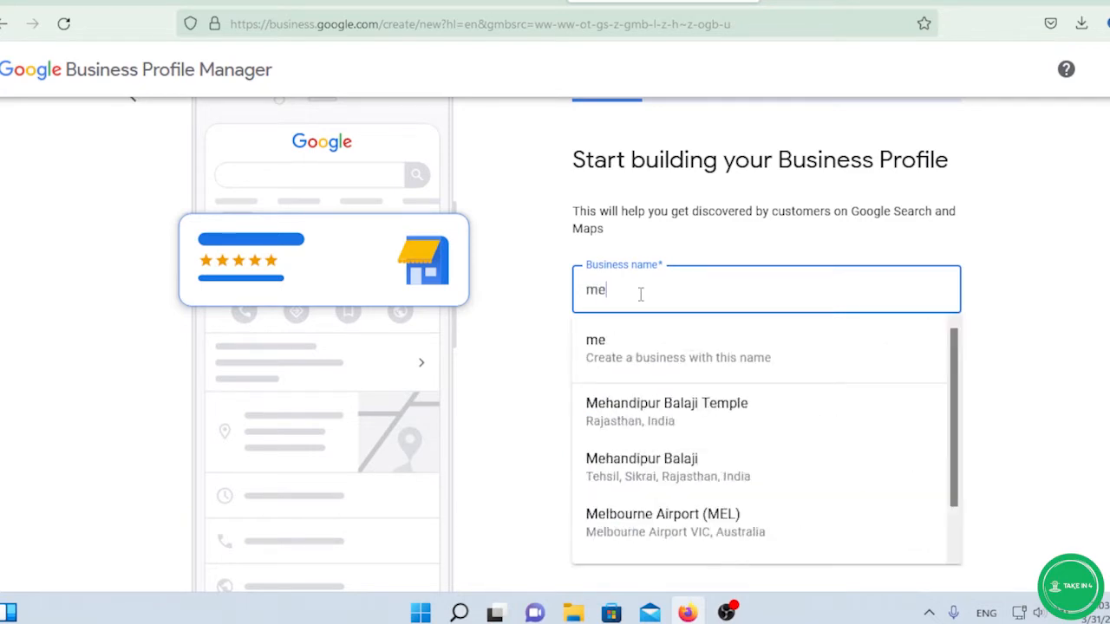
type("trp")
key("BackSpace")
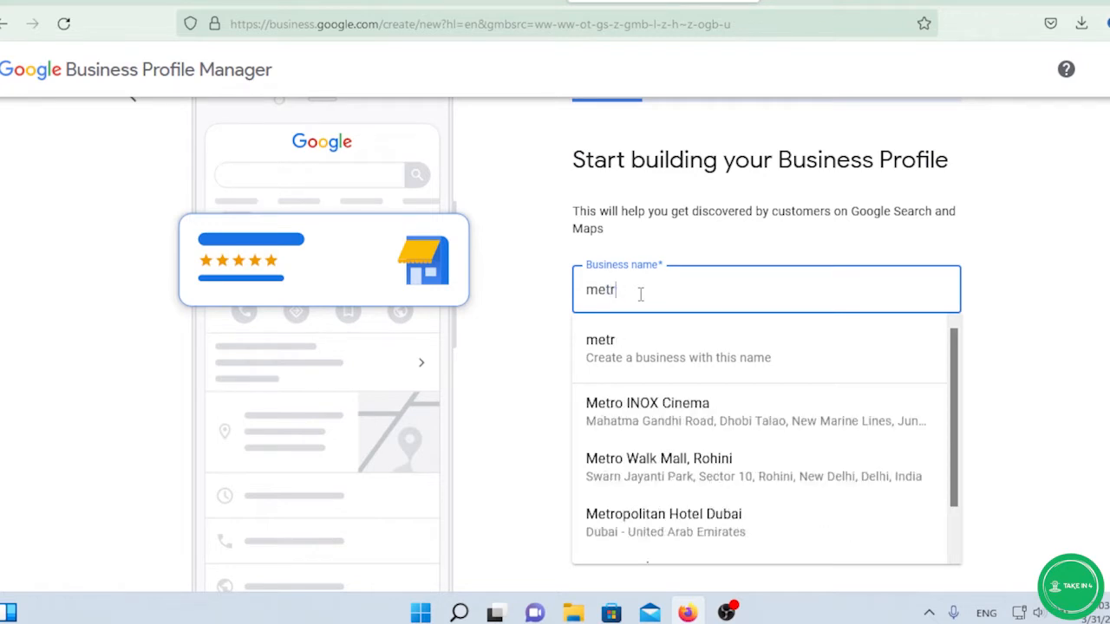
type("o e")
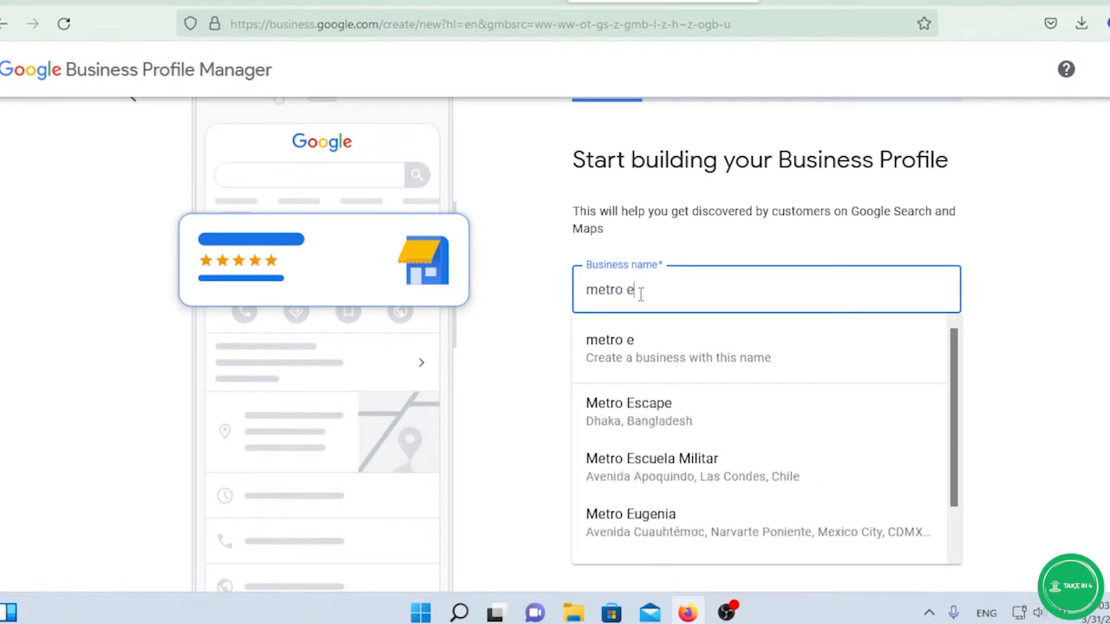
type("xpress")
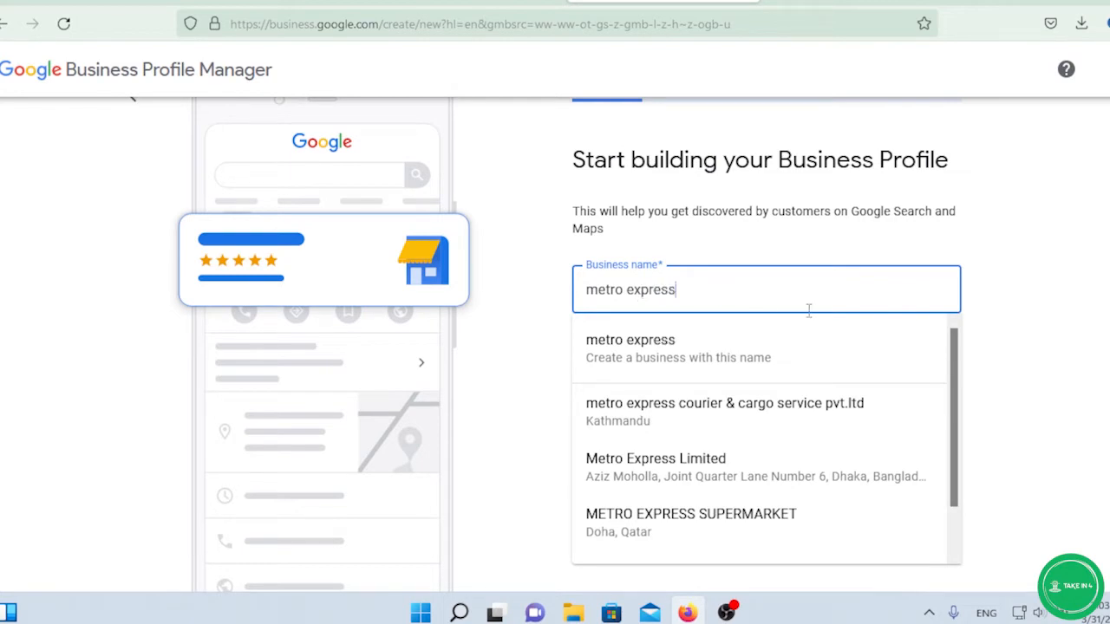
left_click(1059, 315)
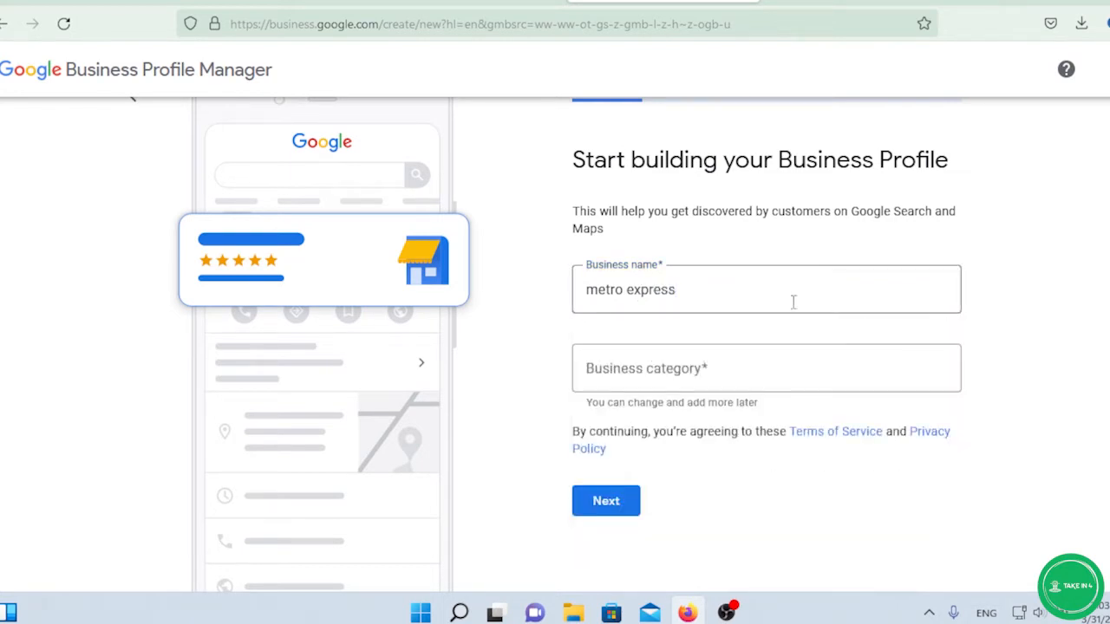
Set the business category to Translator and submit the name and category.
left_click(733, 369)
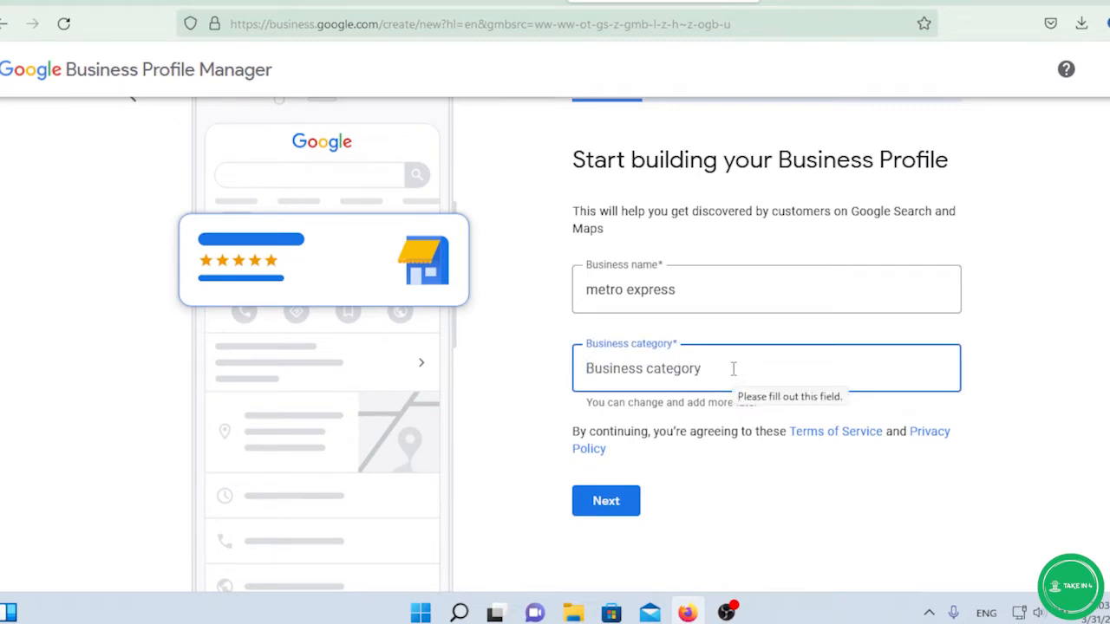
type("car")
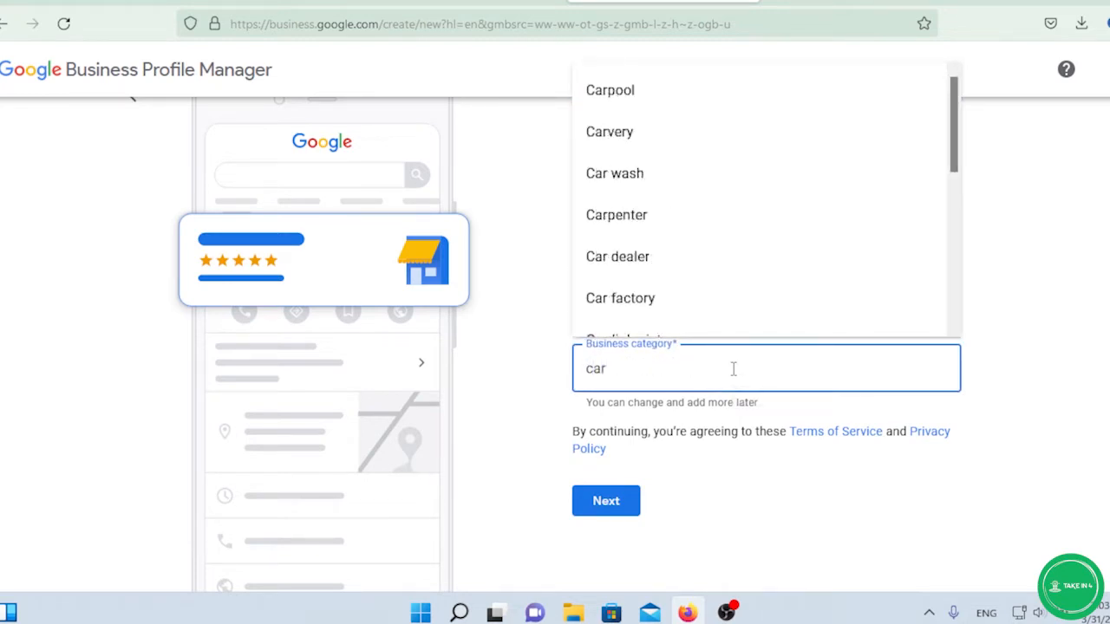
type("go")
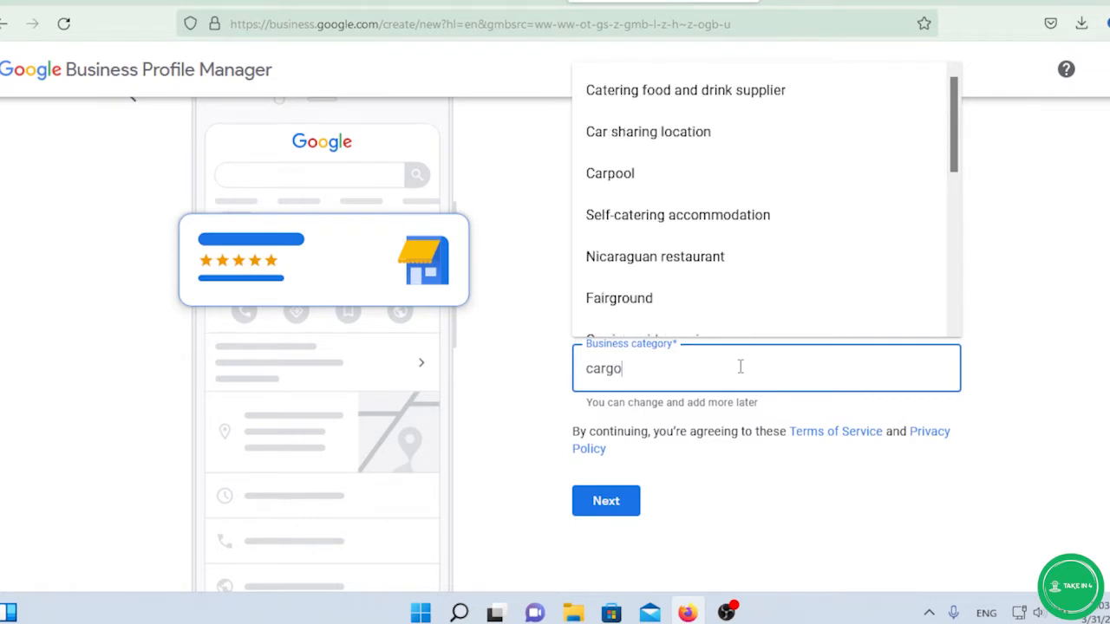
scroll(667, 178, "up", 2)
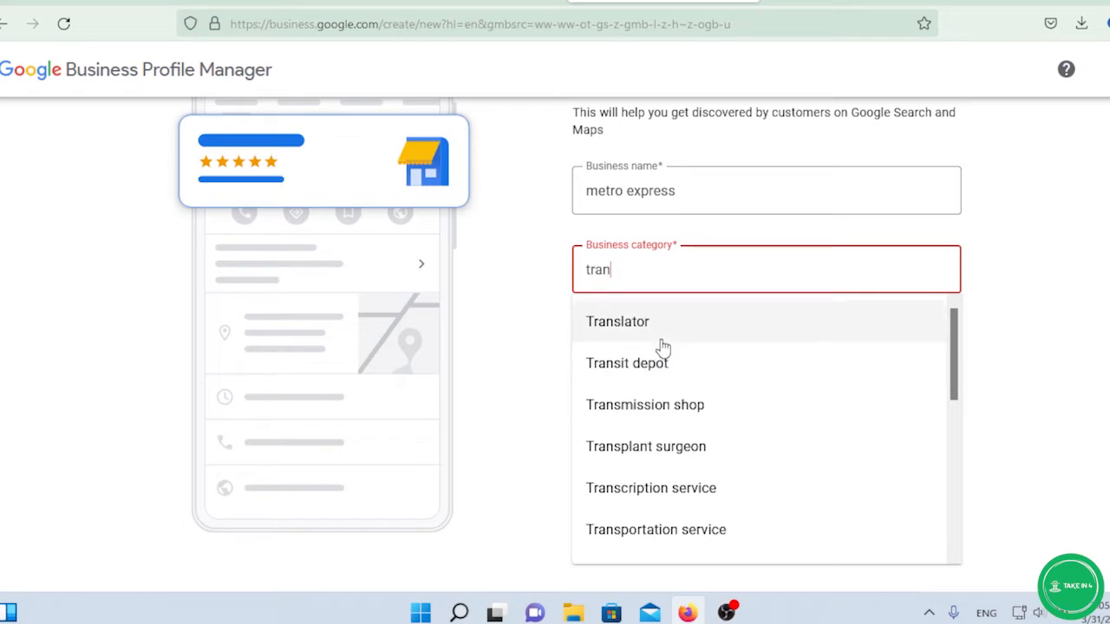
left_click(657, 332)
scroll(708, 347, "up", 1)
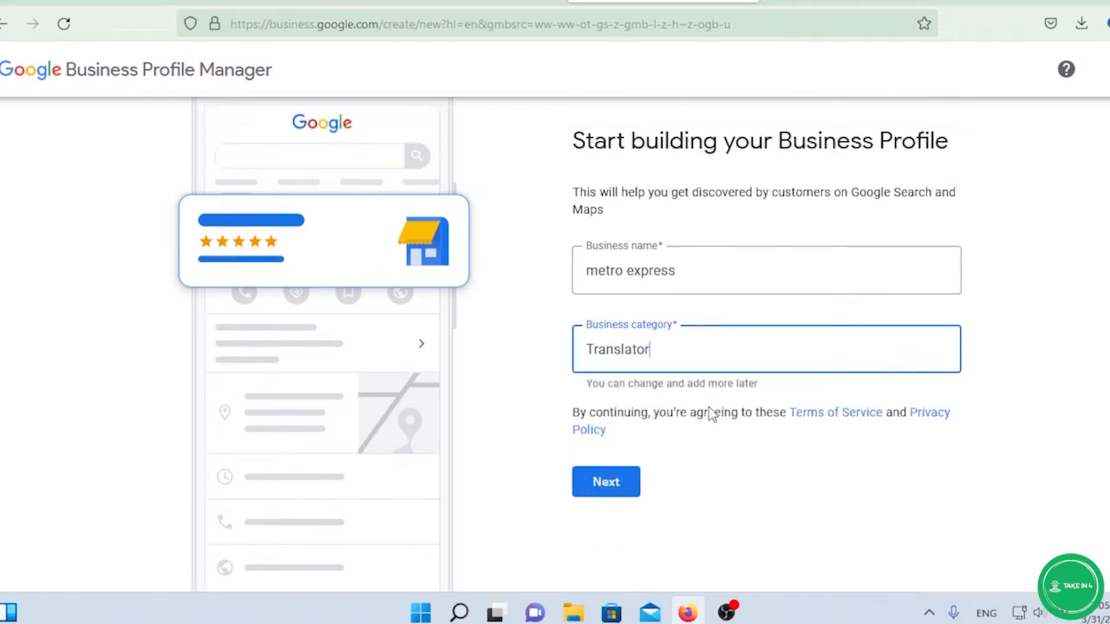
scroll(711, 408, "down", 1)
scroll(680, 360, "up", 1)
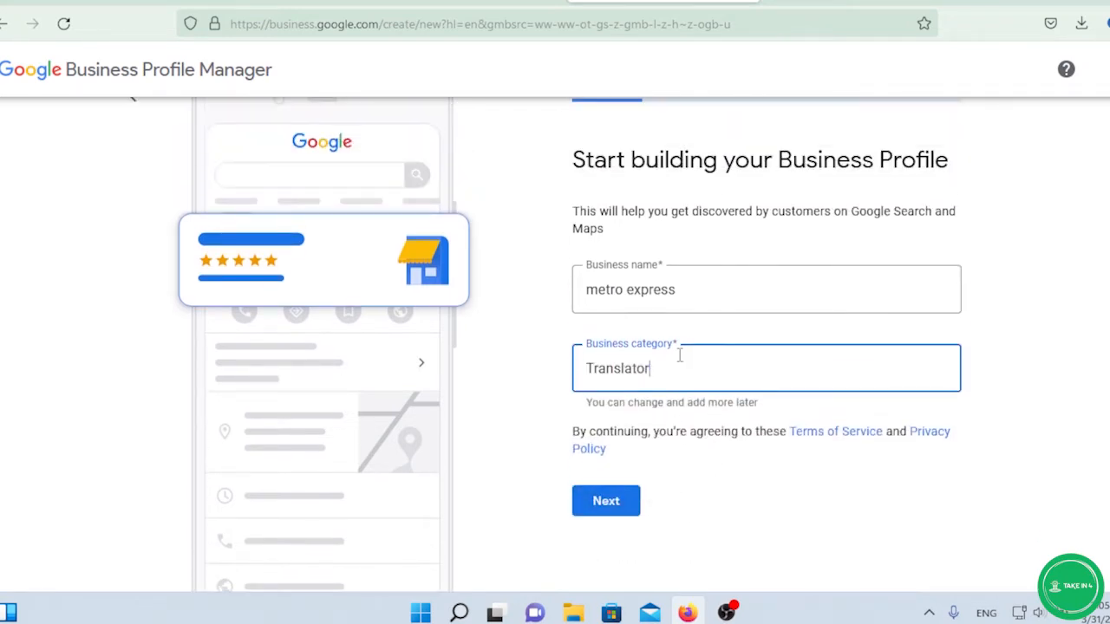
scroll(680, 359, "down", 1)
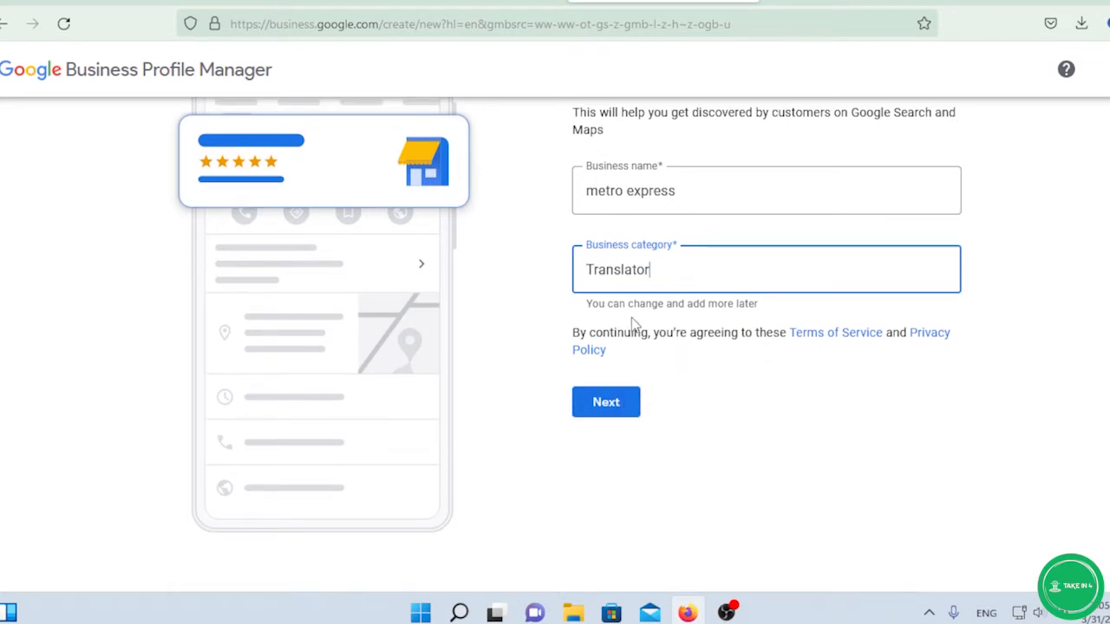
left_click(621, 409)
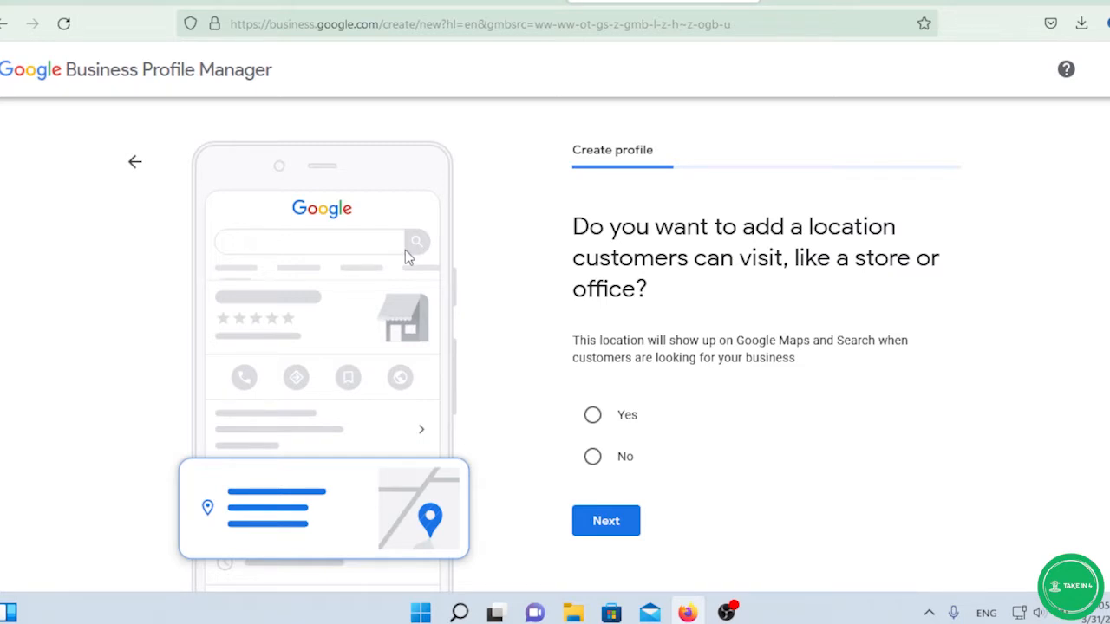
Answer Yes to adding a location customers can visit, then continue to the address step.
scroll(405, 249, "down", 2)
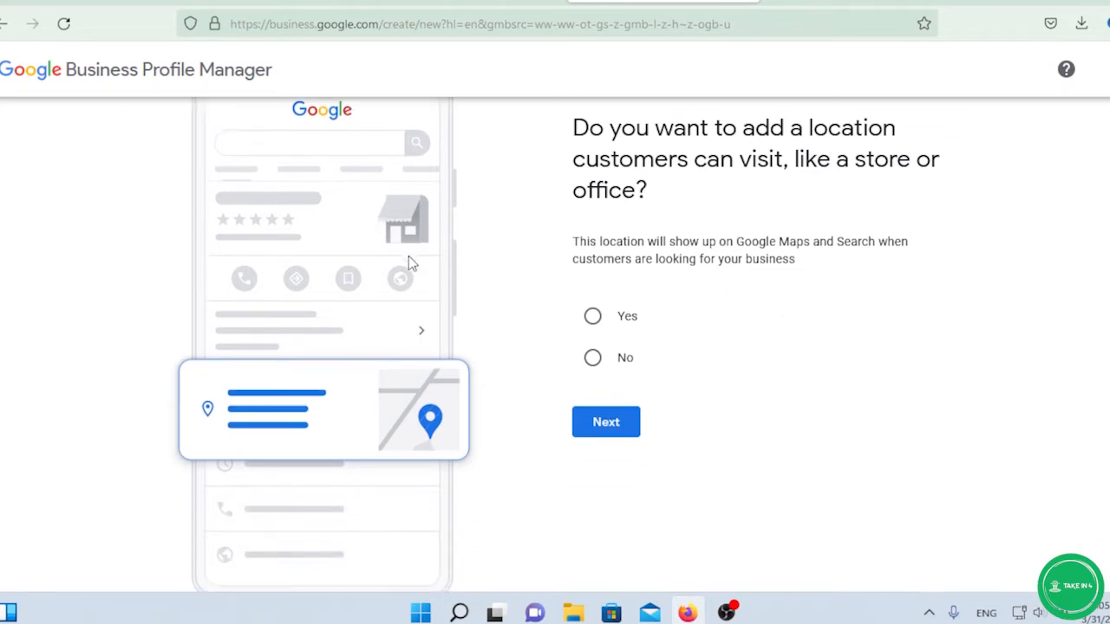
left_click(592, 317)
scroll(518, 312, "up", 2)
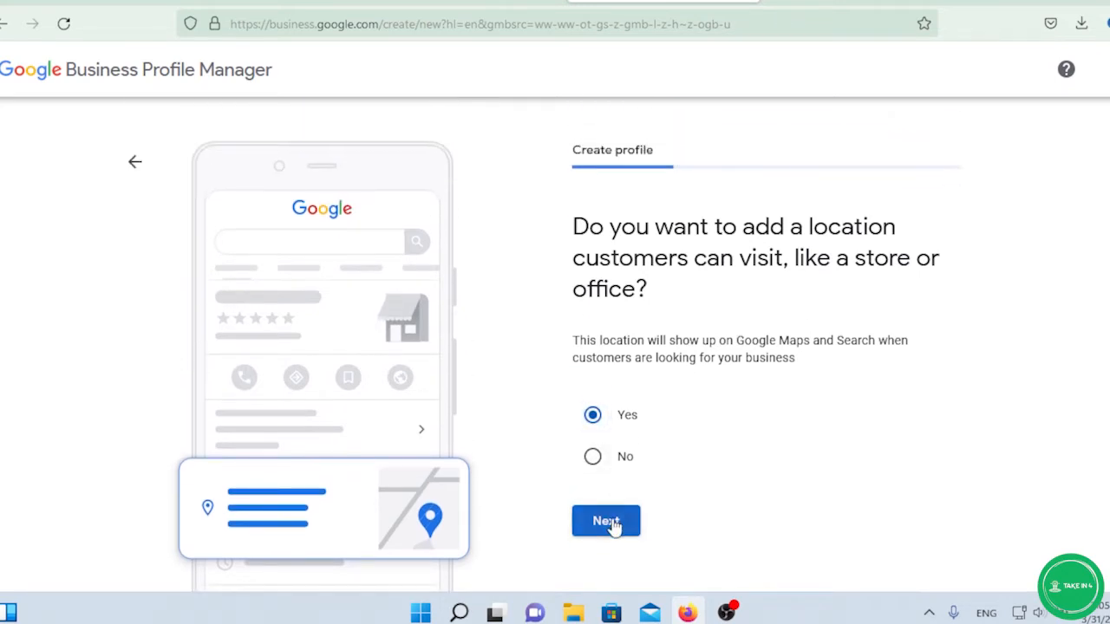
left_click(609, 524)
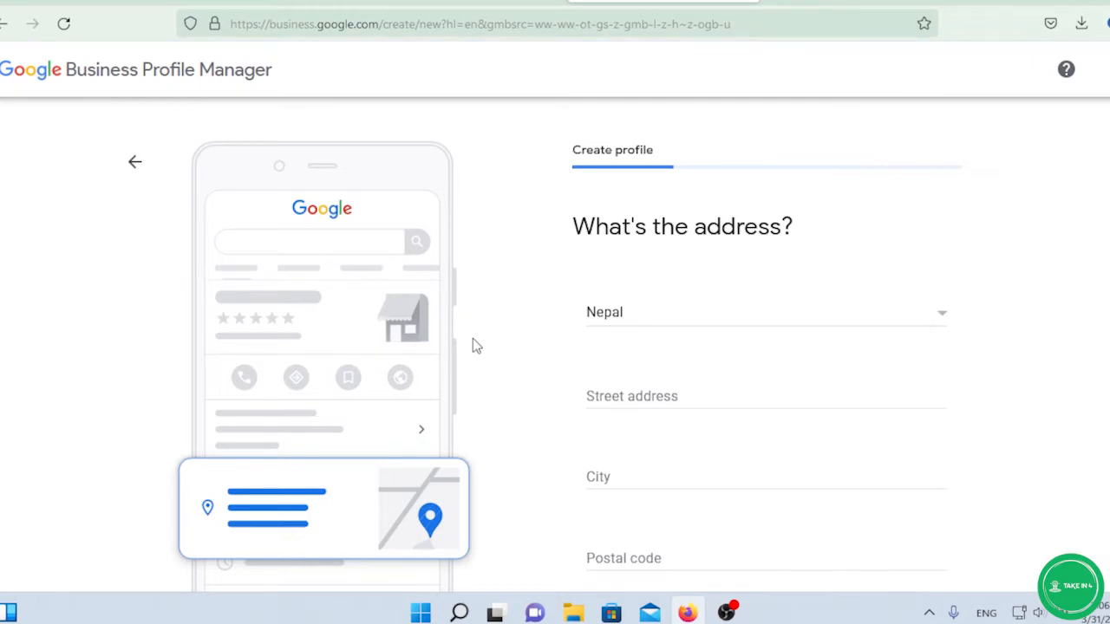
Enter street bagmati, city kathmandu and postal code 44600, then submit the address.
scroll(529, 289, "down", 2)
left_click(639, 294)
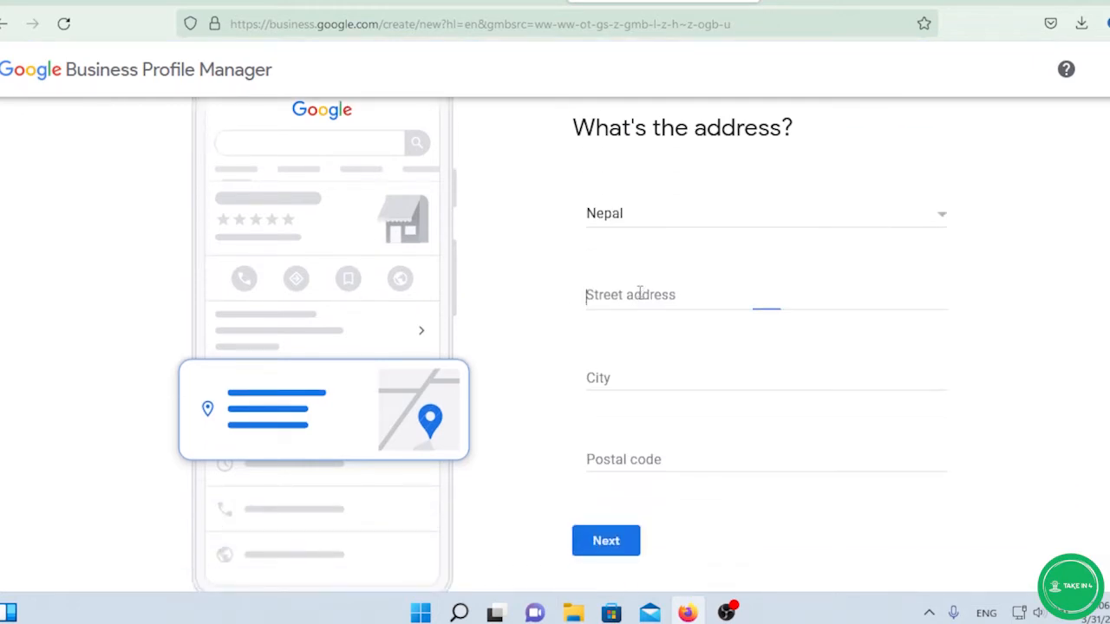
type("bagmati")
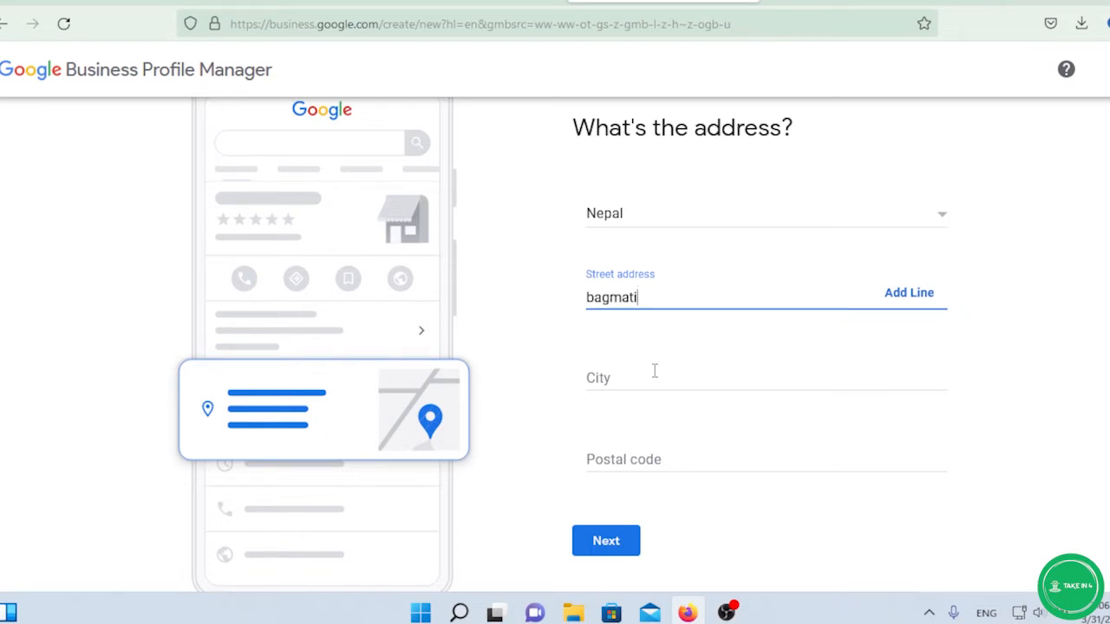
left_click(644, 376)
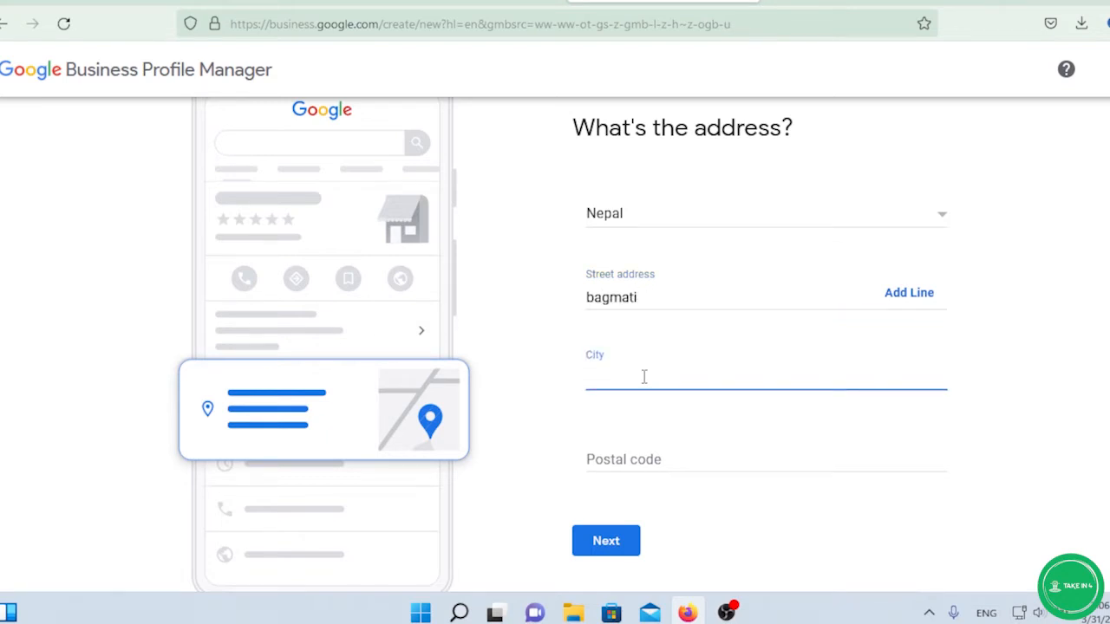
type("kathmandu")
left_click(636, 448)
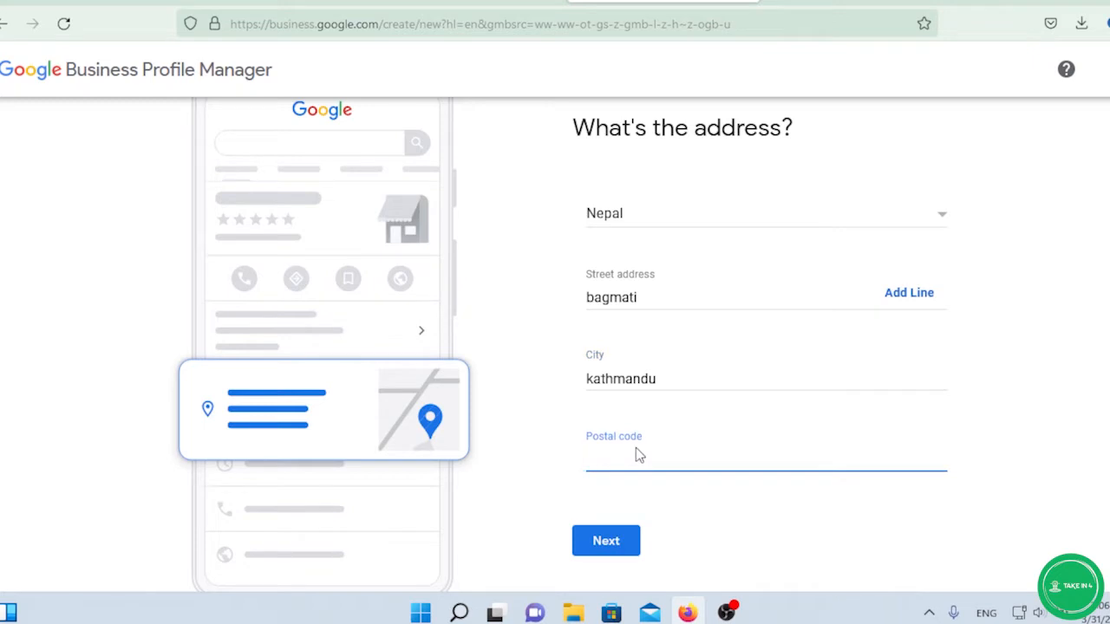
type("44600")
scroll(631, 426, "down", 1)
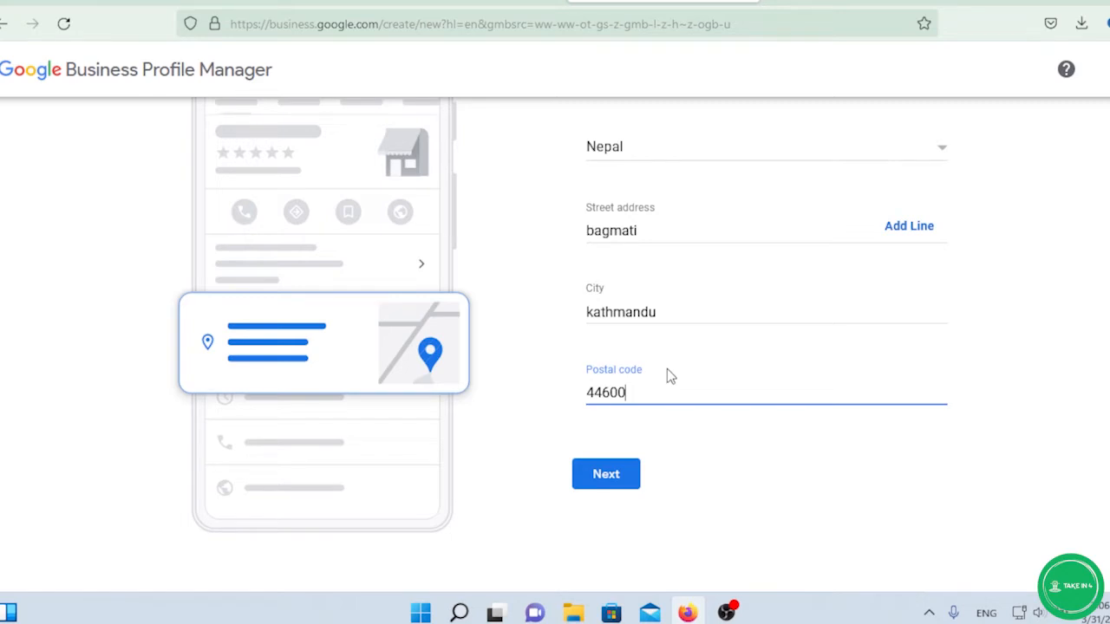
scroll(670, 370, "up", 2)
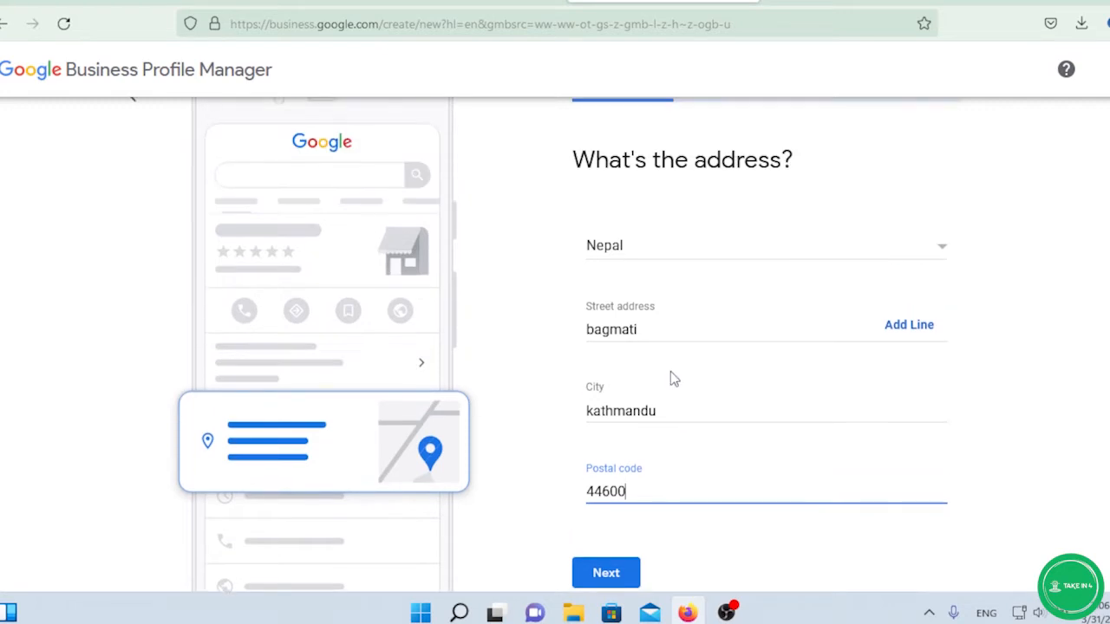
scroll(671, 371, "down", 2)
left_click(626, 484)
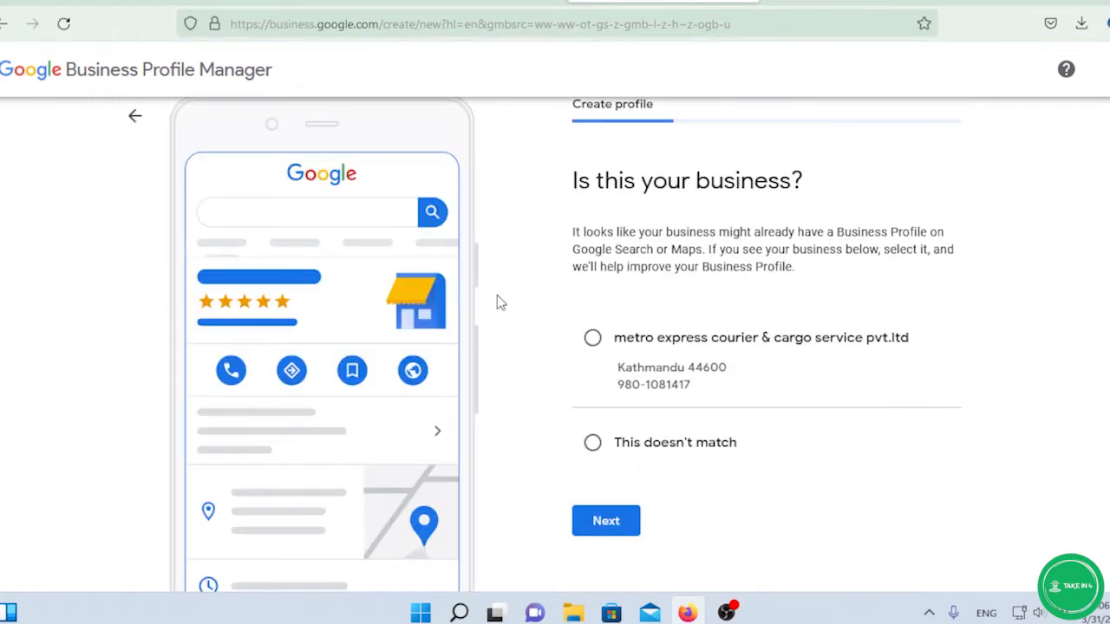
Decline the suggested metro express courier listing with 'This doesn't match' and continue to the map.
scroll(505, 291, "down", 2)
scroll(506, 289, "up", 2)
scroll(641, 260, "up", 1)
scroll(791, 299, "down", 2)
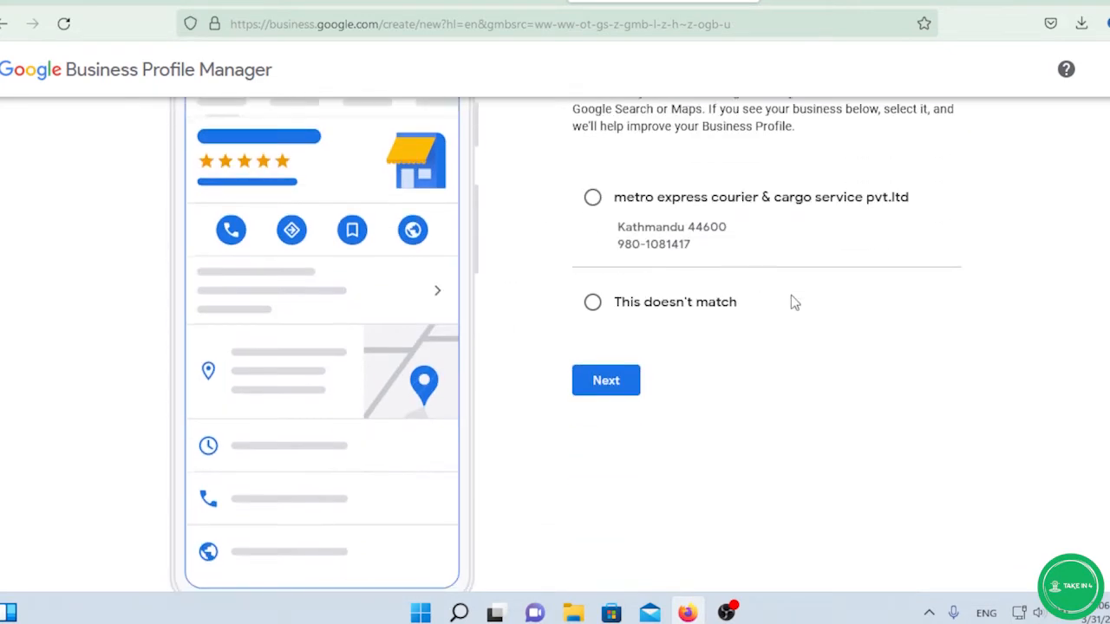
scroll(792, 296, "up", 1)
scroll(736, 258, "up", 2)
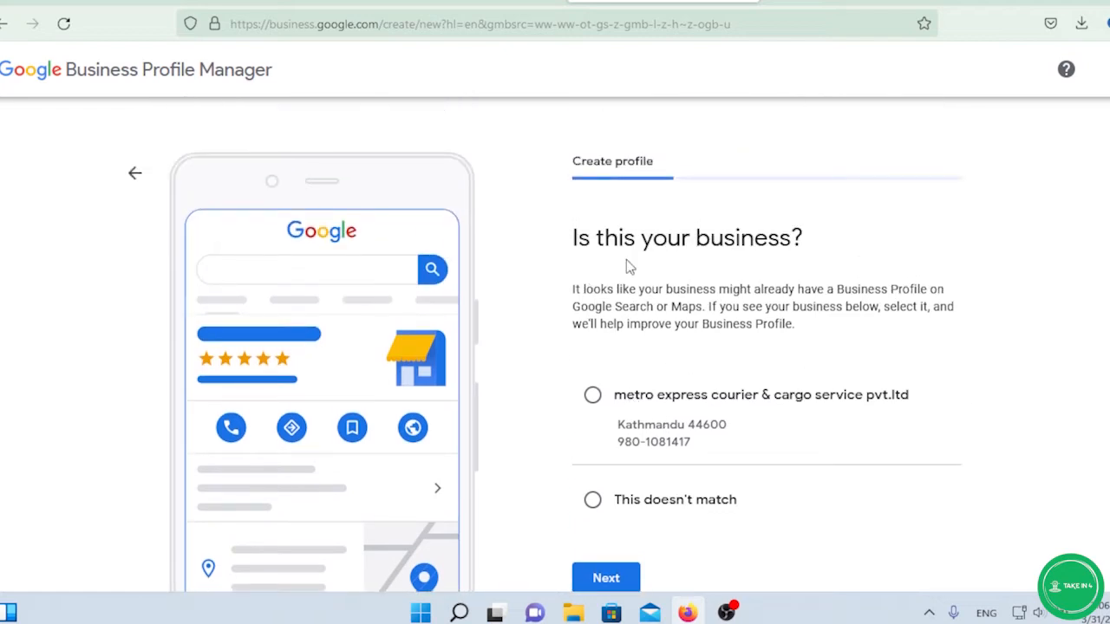
scroll(586, 231, "down", 2)
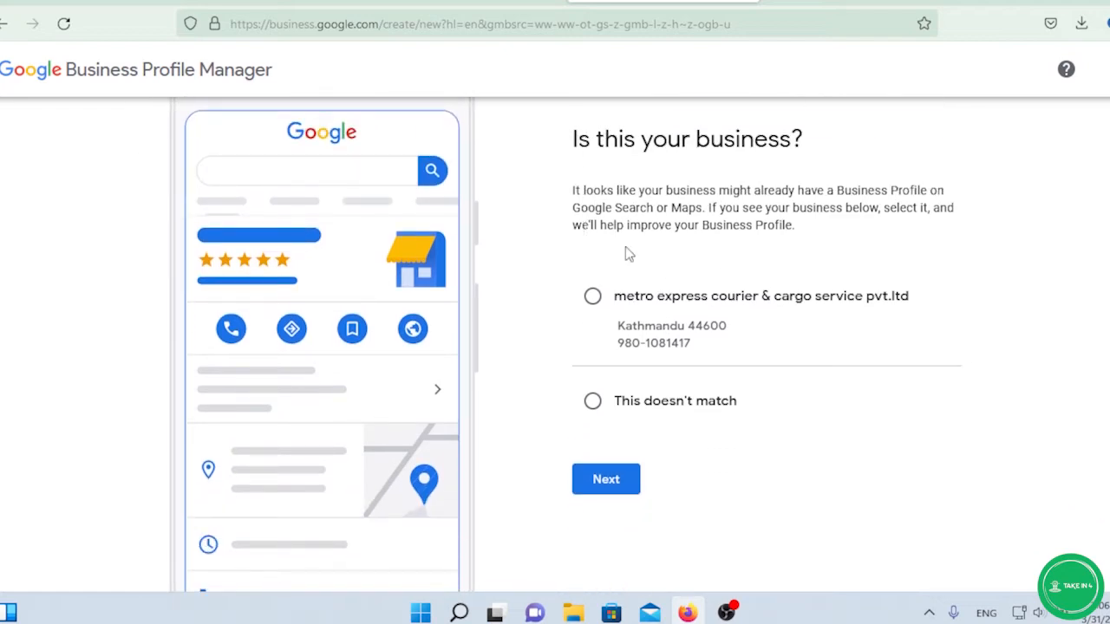
scroll(635, 230, "down", 2)
scroll(642, 207, "up", 2)
scroll(642, 208, "down", 2)
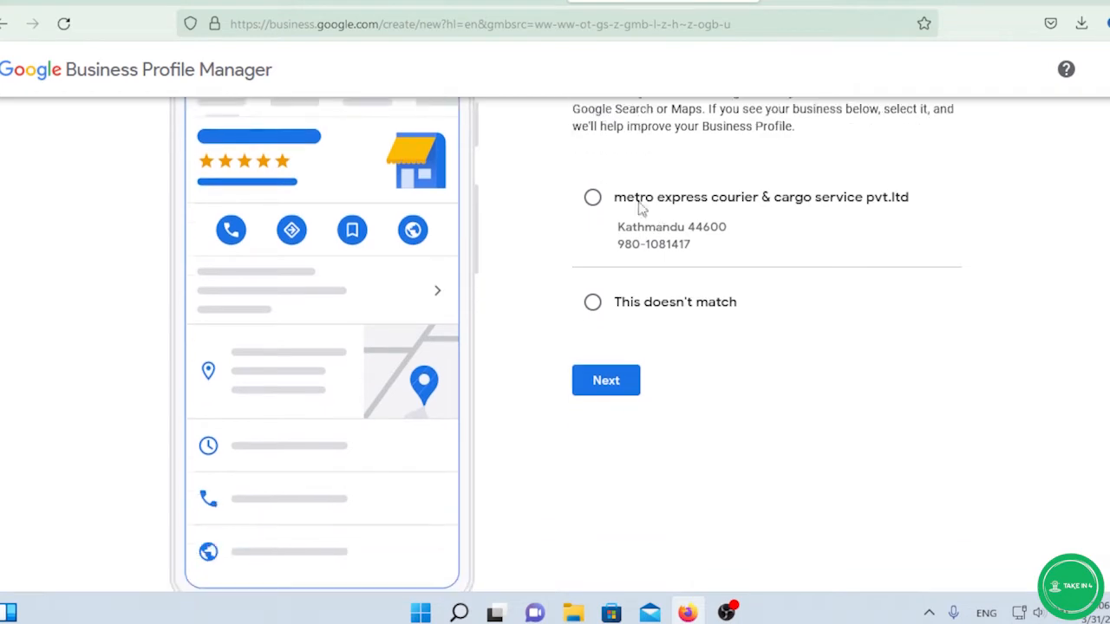
left_click(592, 303)
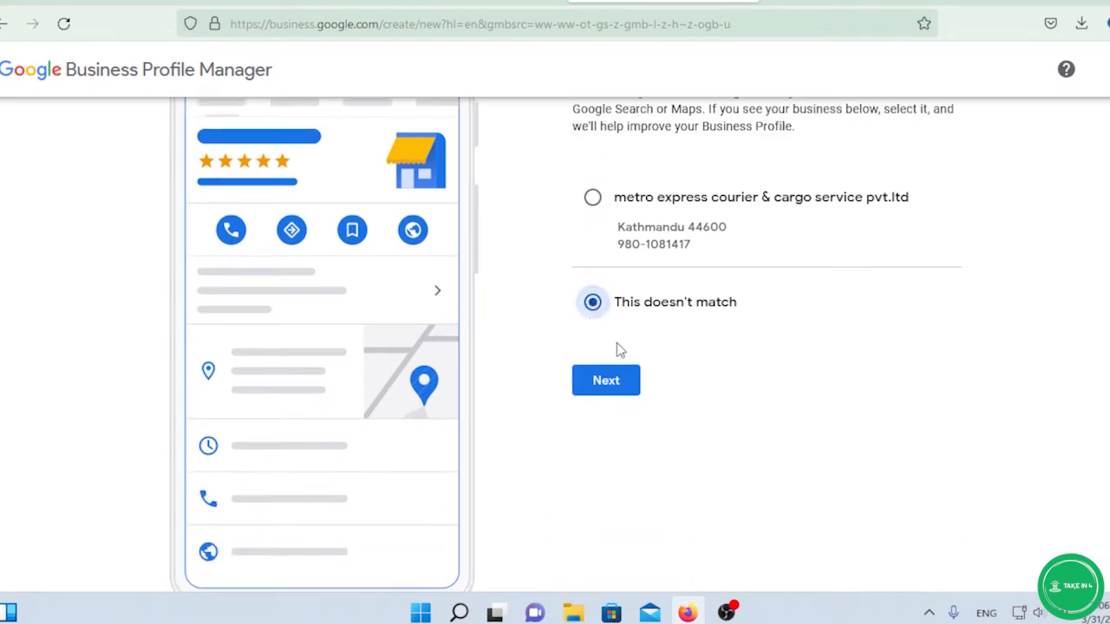
left_click(606, 381)
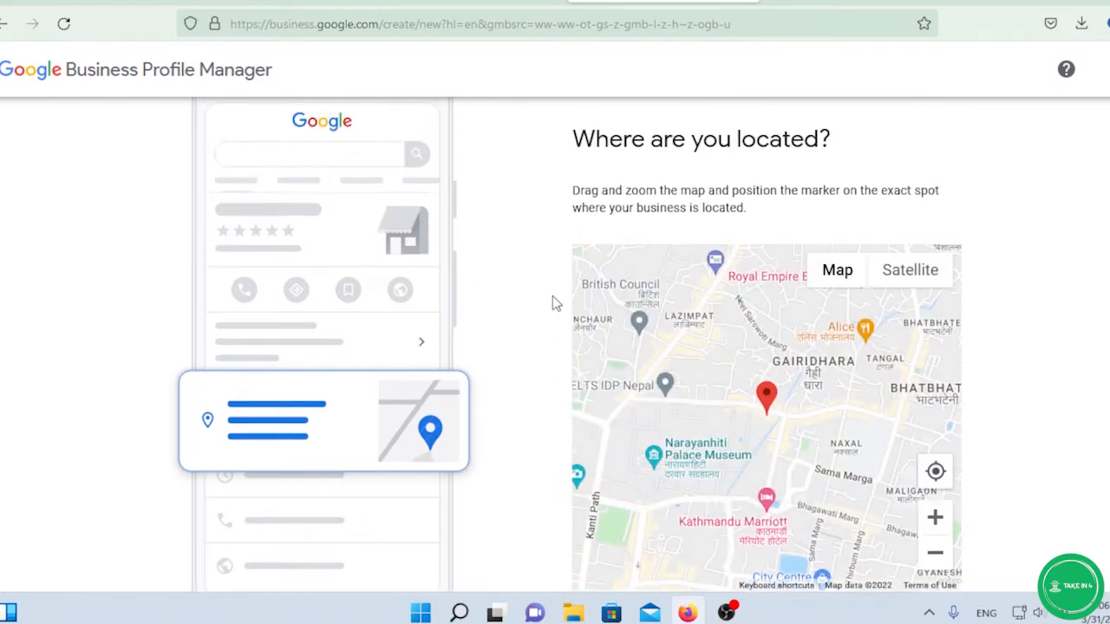
scroll(552, 299, "down", 2)
Zoom and pan the map, dragging the pin toward the business building near Hotel Shanker.
scroll(720, 320, "up", 2)
scroll(720, 320, "up", 2)
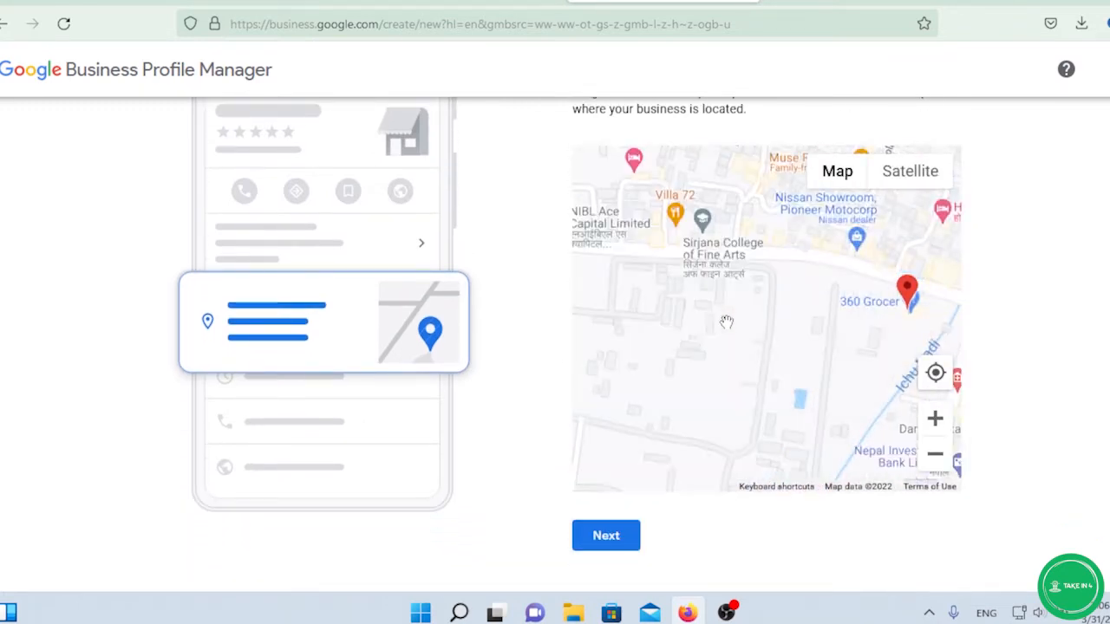
scroll(765, 336, "up", 1)
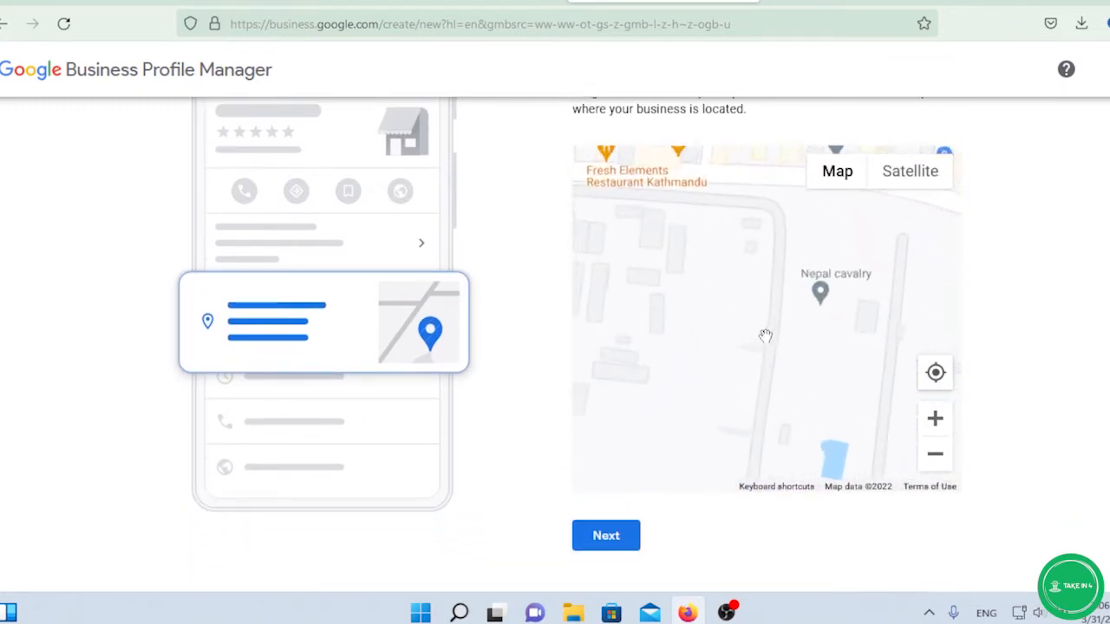
scroll(765, 337, "down", 3)
scroll(765, 337, "up", 2)
left_click_drag(763, 329, 746, 354)
mouse_move(749, 261)
left_mouse_down()
mouse_move(724, 396)
mouse_move(734, 396)
mouse_move(736, 332)
left_mouse_up()
scroll(734, 324, "down", 1)
scroll(735, 322, "down", 1)
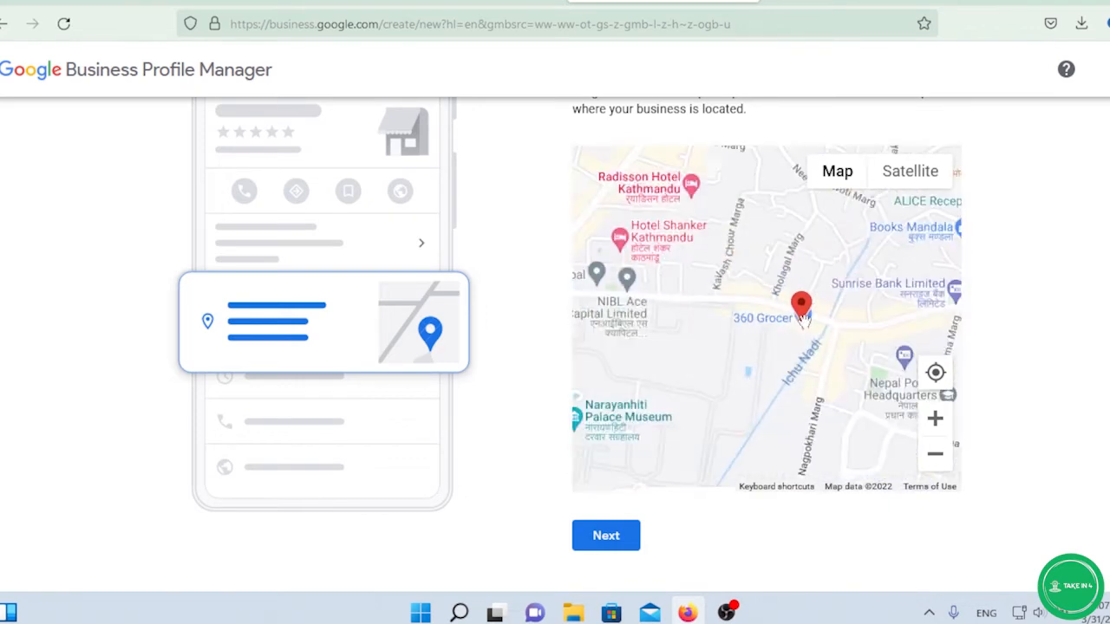
mouse_move(806, 314)
left_mouse_down()
mouse_move(704, 299)
mouse_move(723, 339)
mouse_move(671, 313)
mouse_move(707, 340)
mouse_move(650, 220)
mouse_move(659, 252)
mouse_move(614, 271)
mouse_move(674, 268)
left_mouse_up()
scroll(724, 273, "up", 1)
scroll(724, 273, "up", 1)
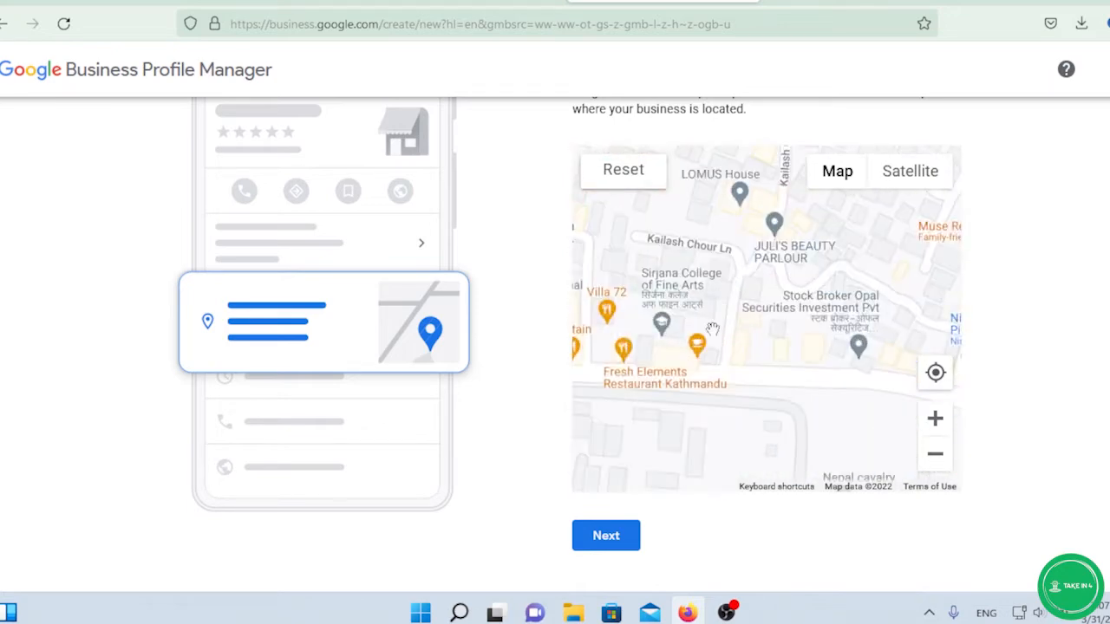
left_click_drag(673, 339, 811, 330)
left_click_drag(708, 364, 651, 347)
left_click_drag(724, 330, 834, 326)
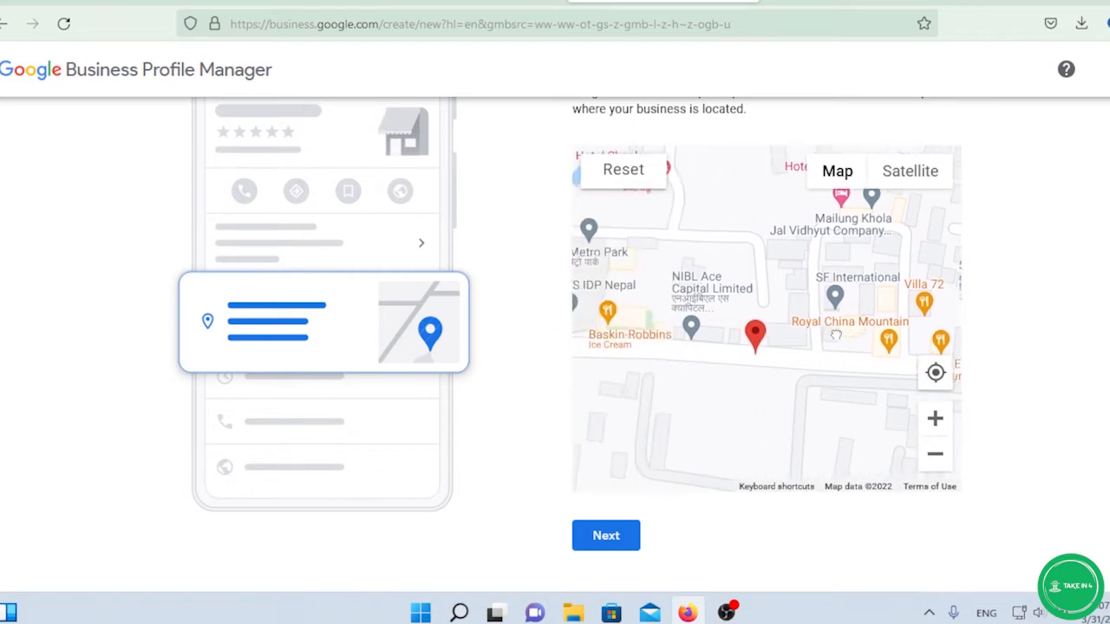
left_click_drag(758, 333, 802, 306)
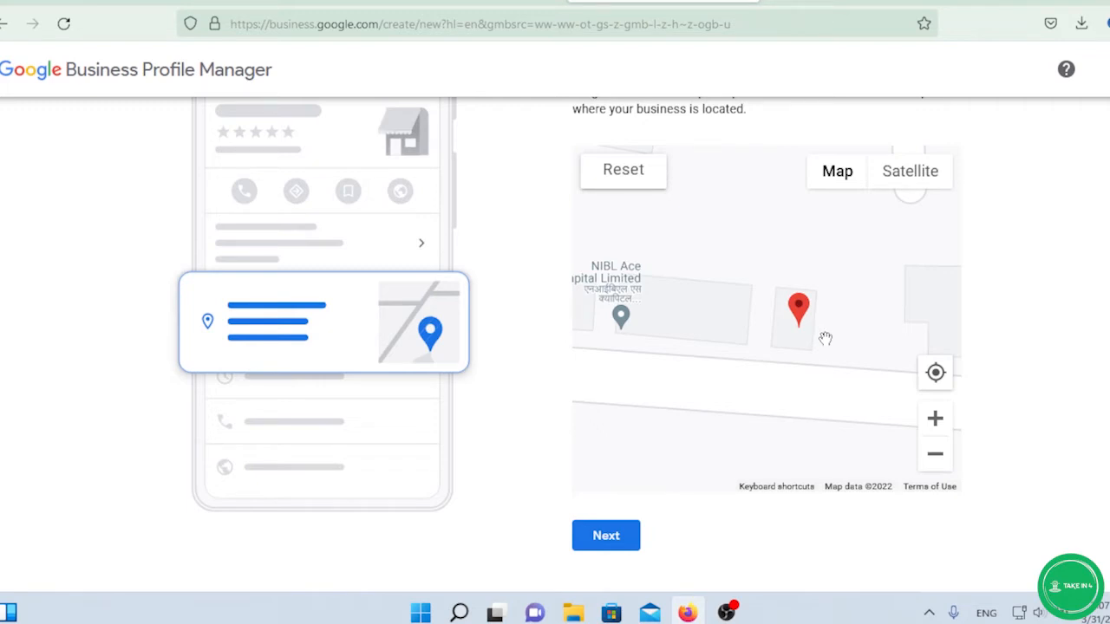
Nudge the pin onto the exact building beside NIBL Ace Capital Limited and confirm the location.
scroll(825, 338, "down", 4)
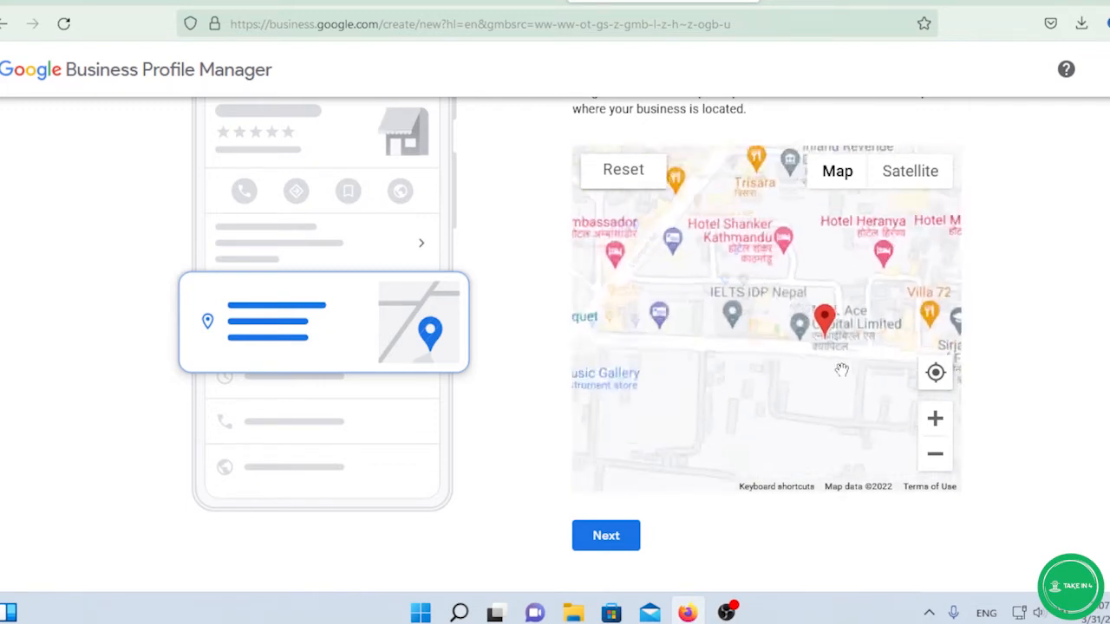
scroll(843, 379, "down", 1)
scroll(842, 379, "up", 3)
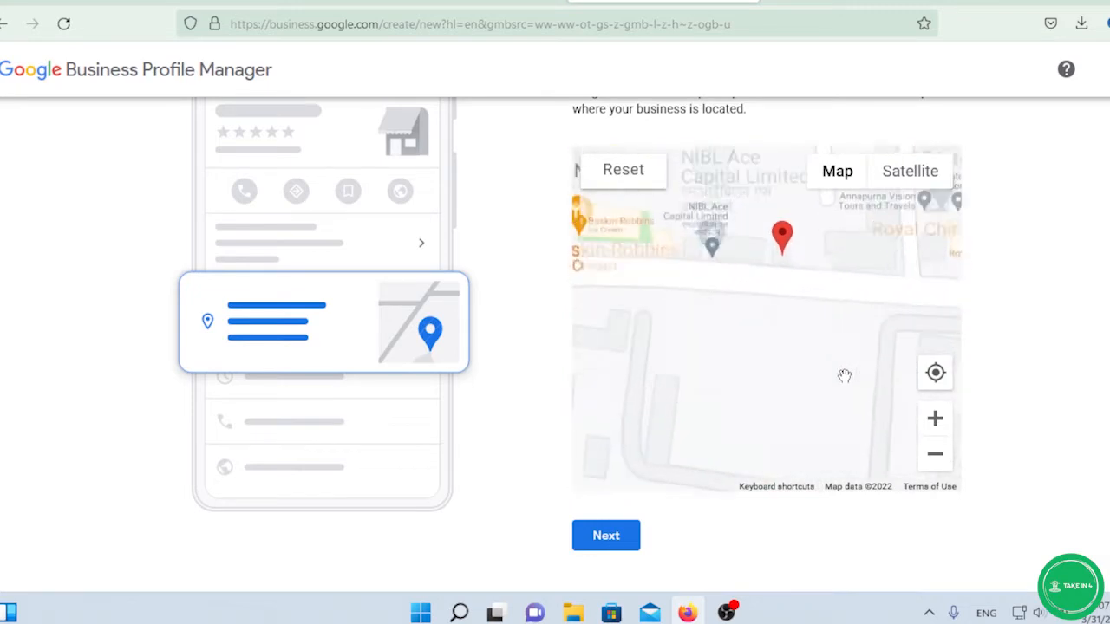
left_click_drag(768, 334, 763, 382)
left_click_drag(761, 255, 762, 254)
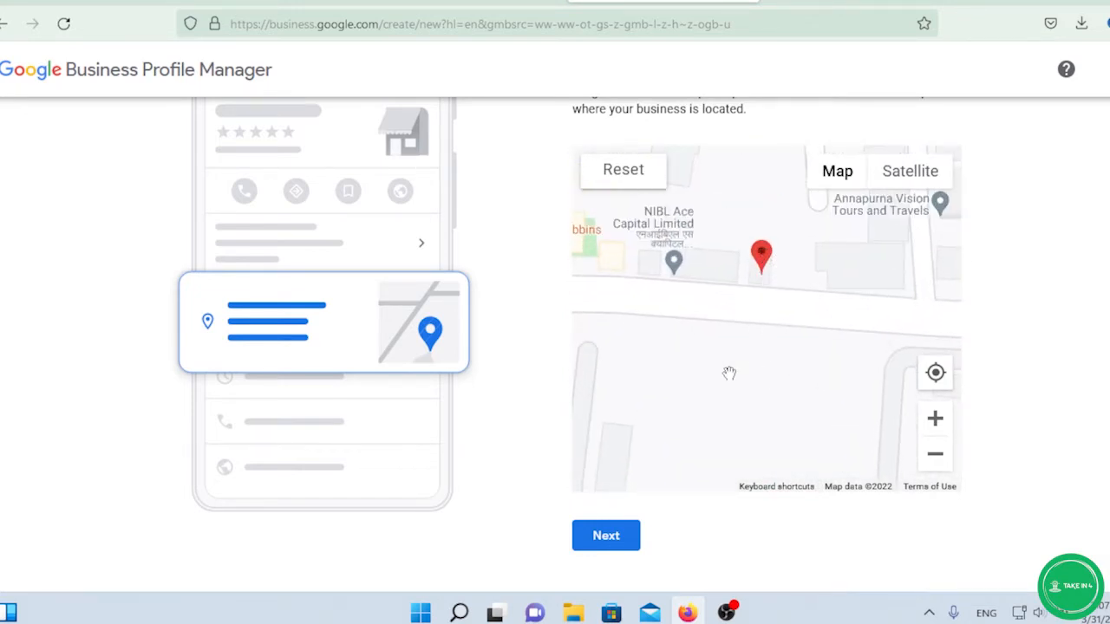
scroll(721, 368, "up", 1)
left_click_drag(779, 334, 768, 428)
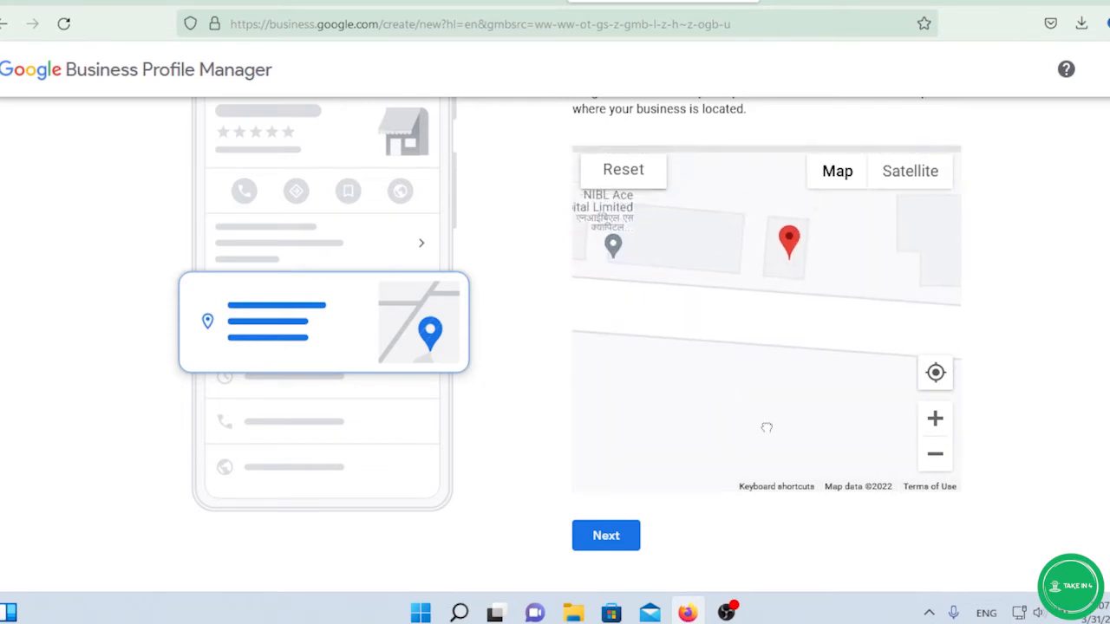
left_click_drag(788, 273, 783, 276)
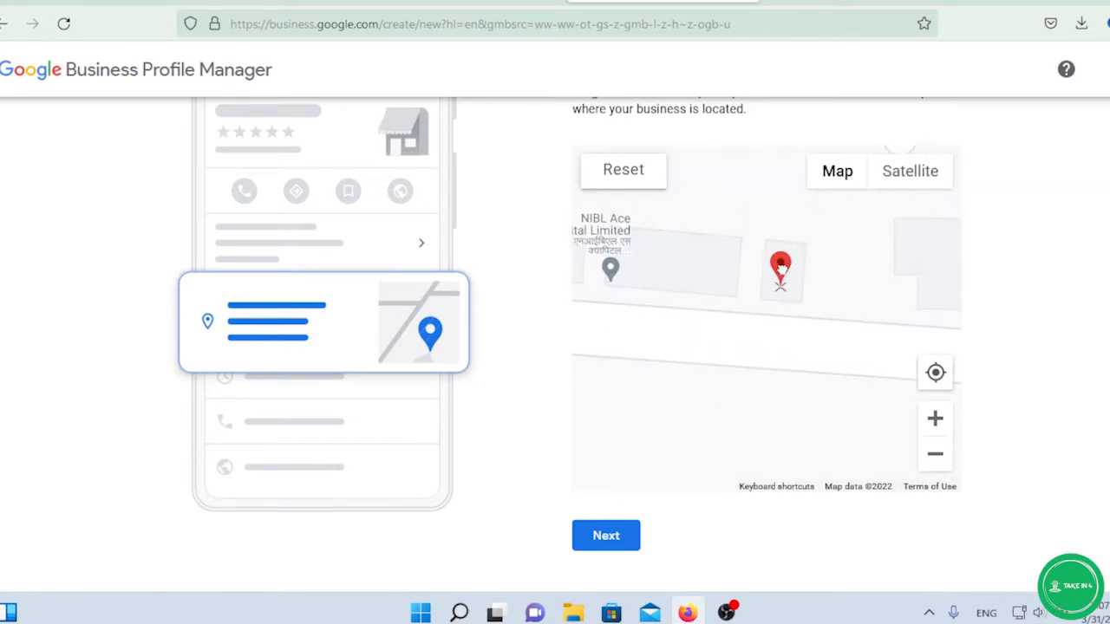
left_click(606, 537)
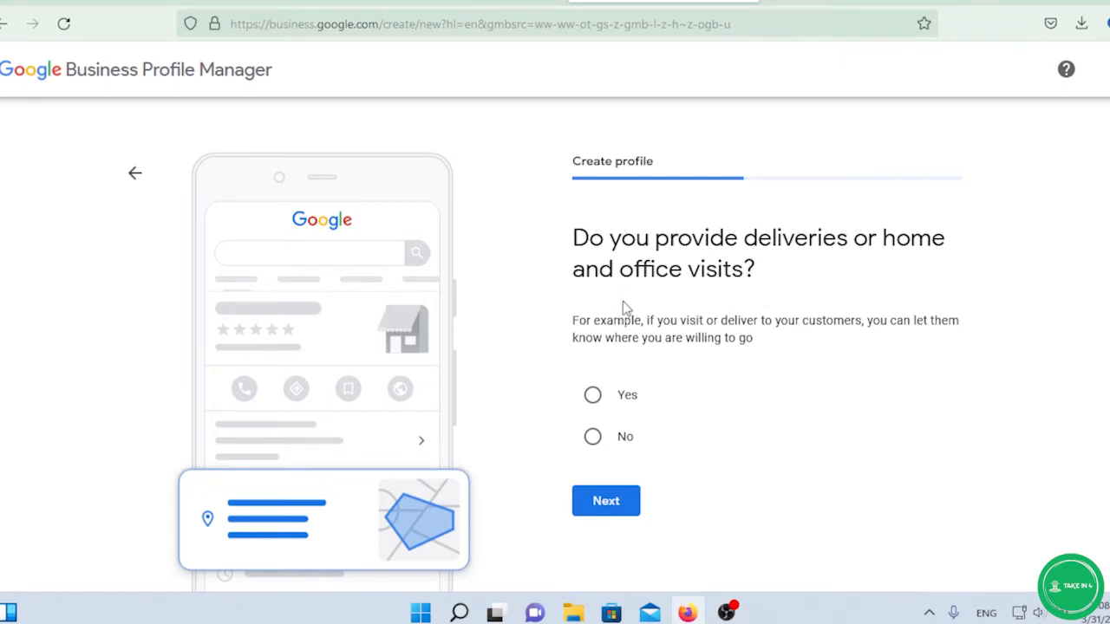
Answer Yes to providing deliveries or home and office visits.
scroll(622, 300, "down", 1)
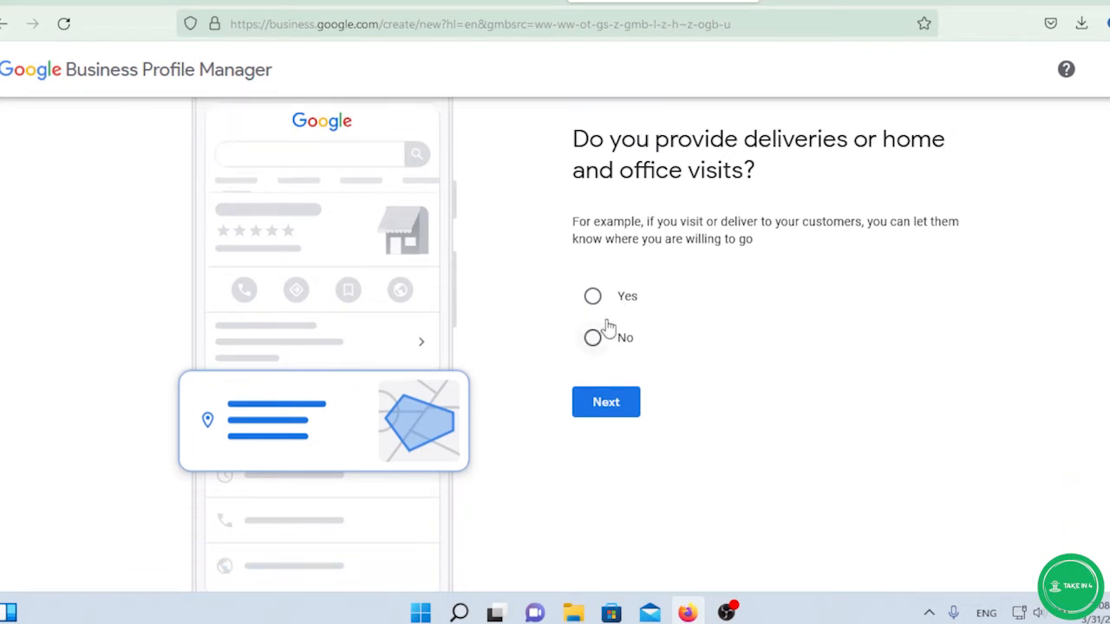
scroll(607, 321, "up", 1)
left_click(593, 397)
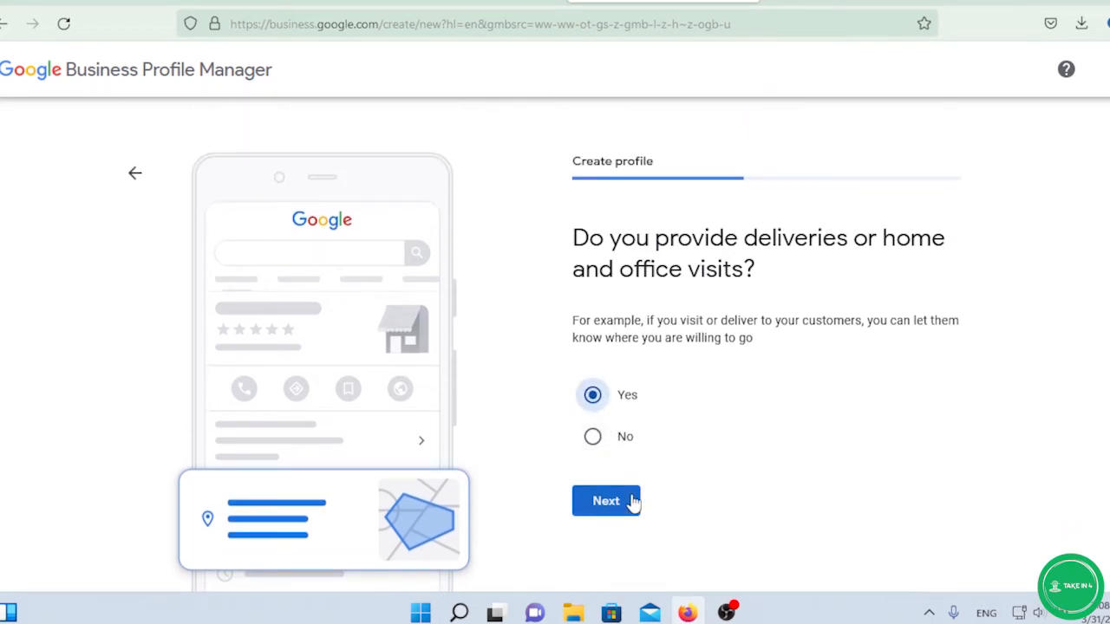
left_click(631, 501)
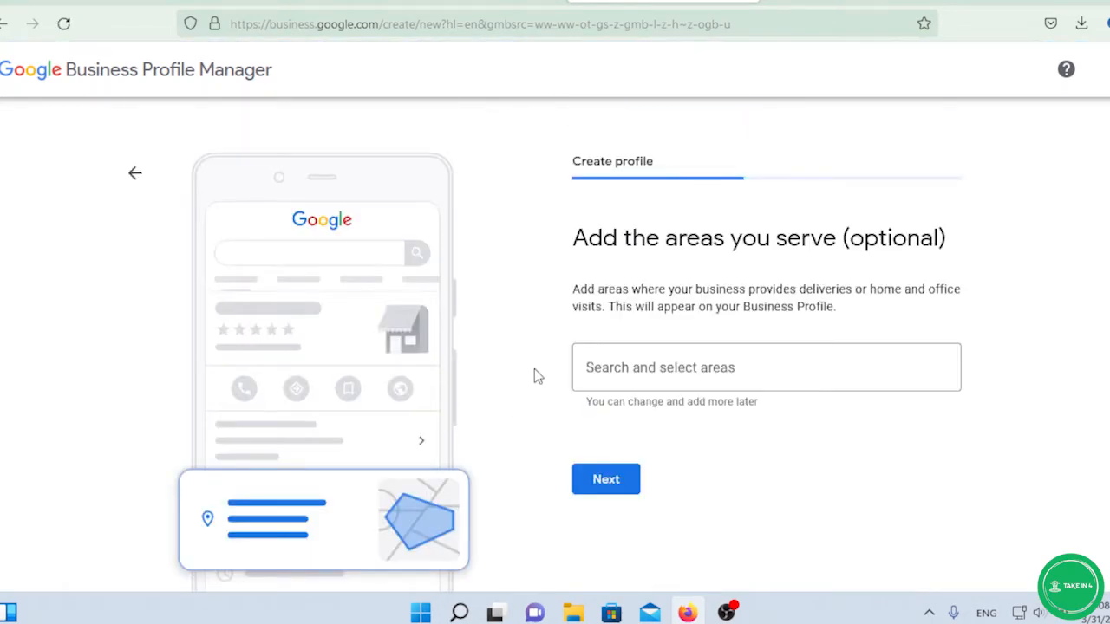
Leave the served areas empty and continue to the contact info step.
left_click(690, 379)
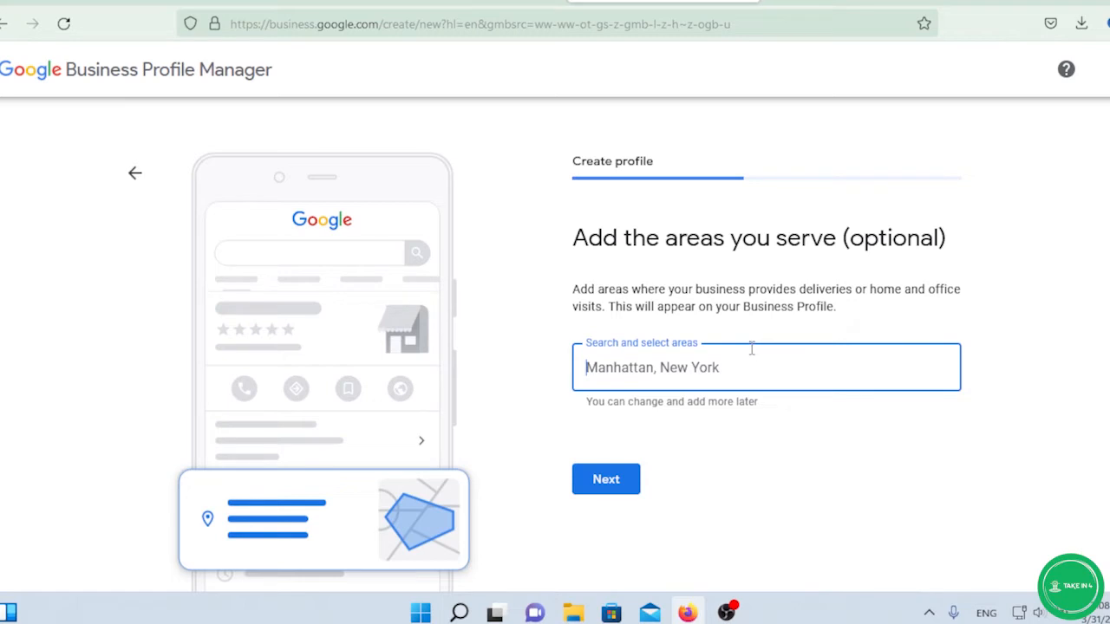
scroll(752, 348, "down", 1)
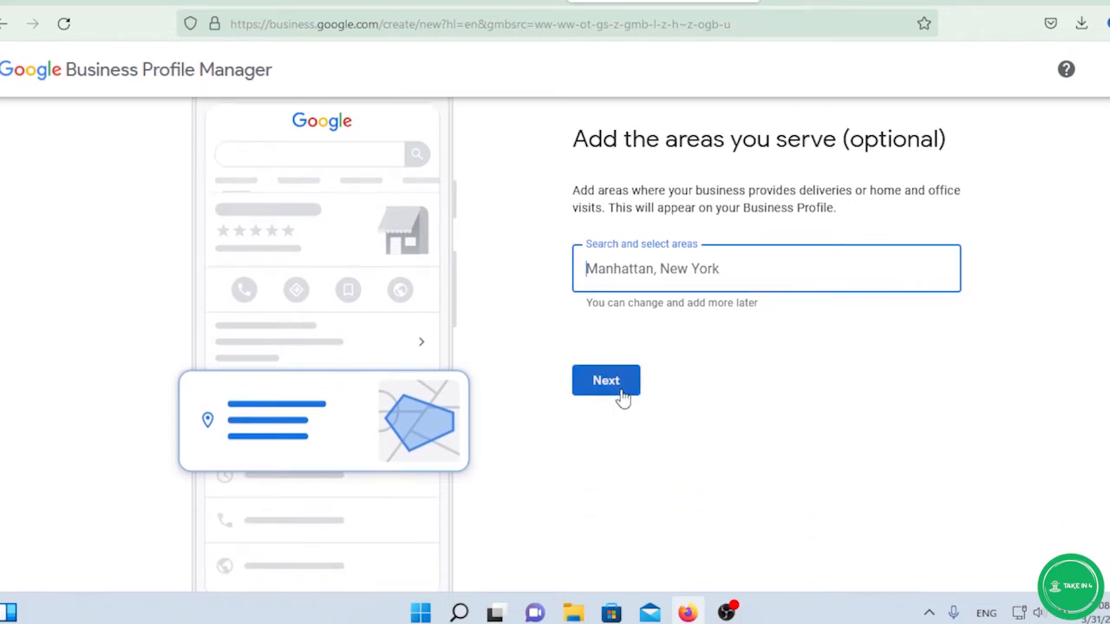
scroll(735, 327, "up", 1)
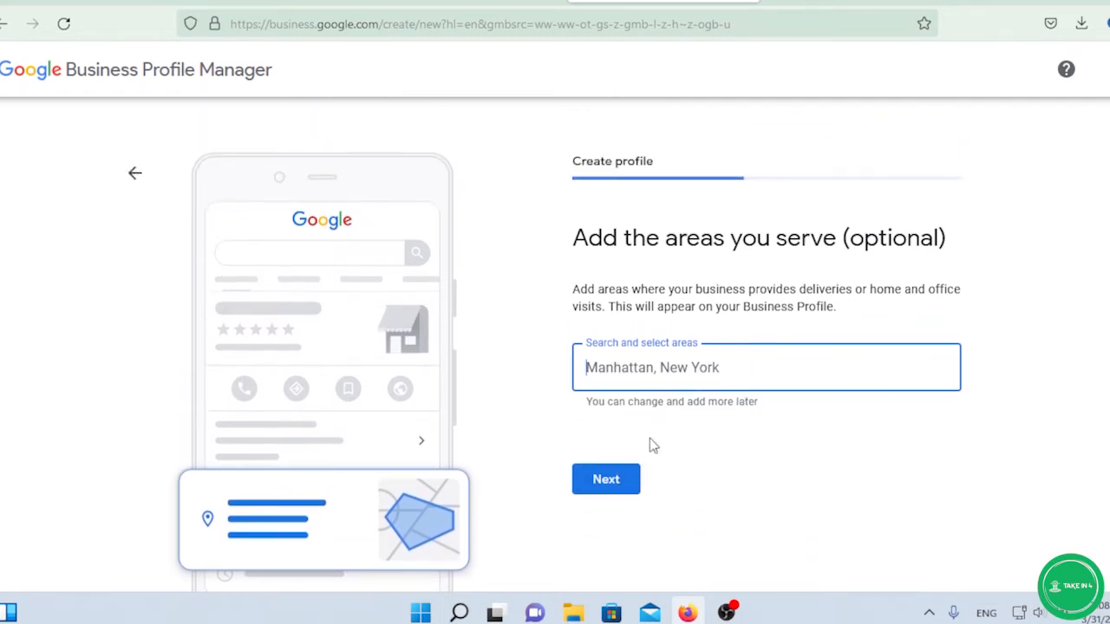
left_click(616, 486)
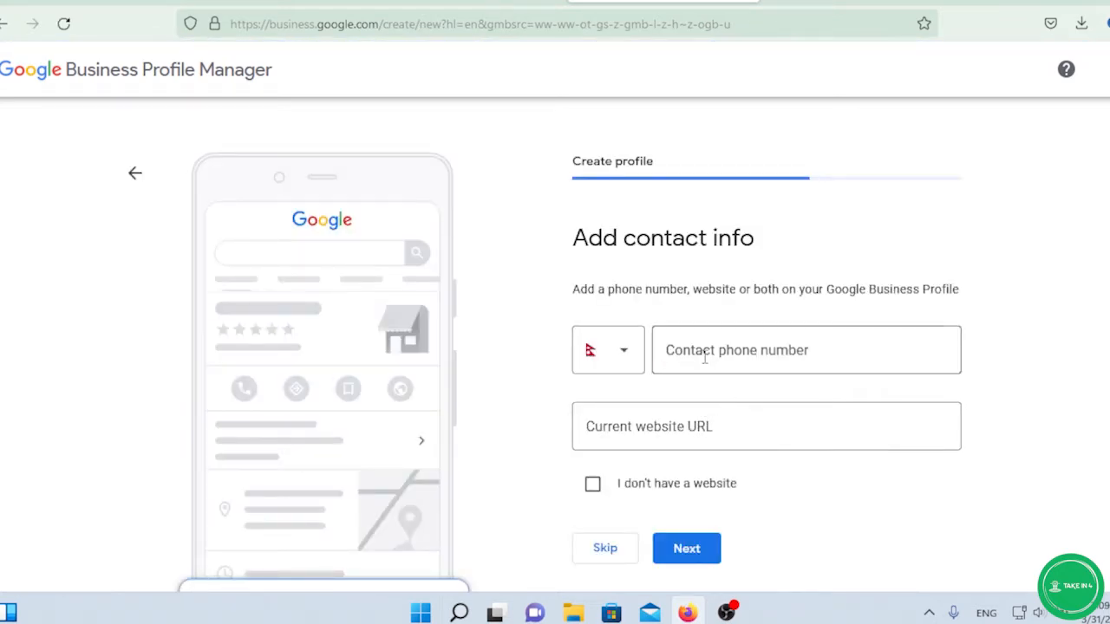
Enter the business contact phone number, tick 'I don't have a website', and continue.
left_click(718, 351)
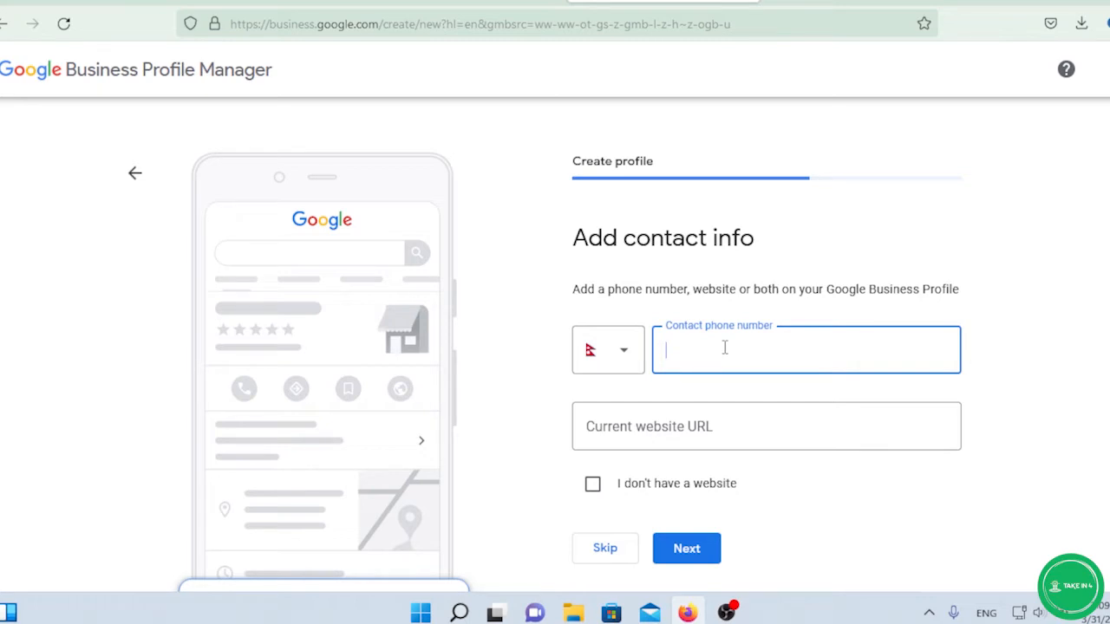
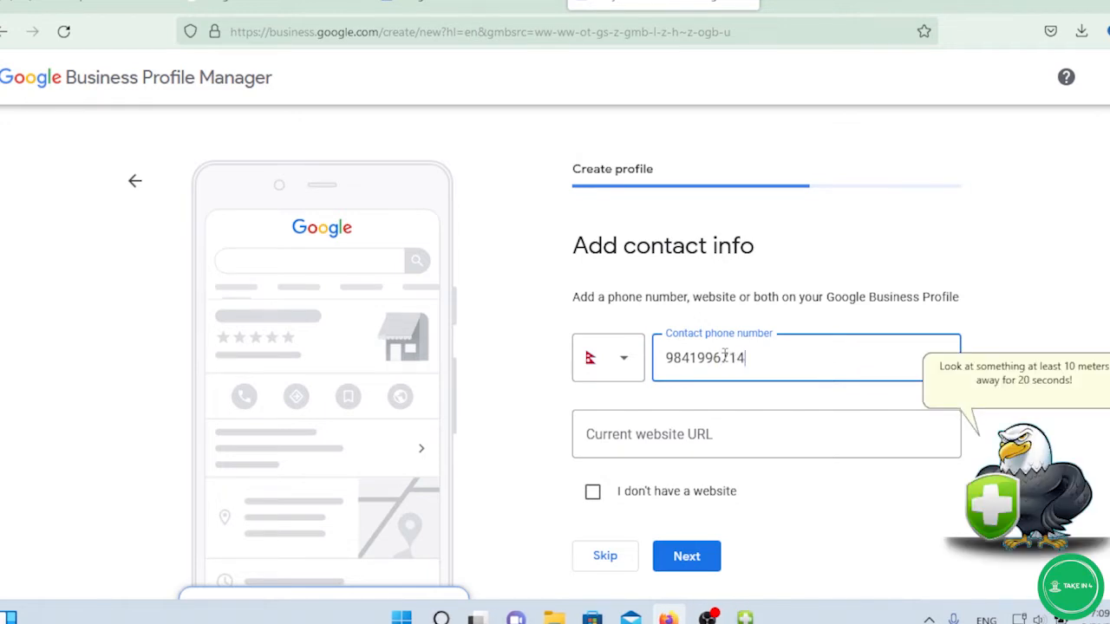
scroll(724, 355, "down", 2)
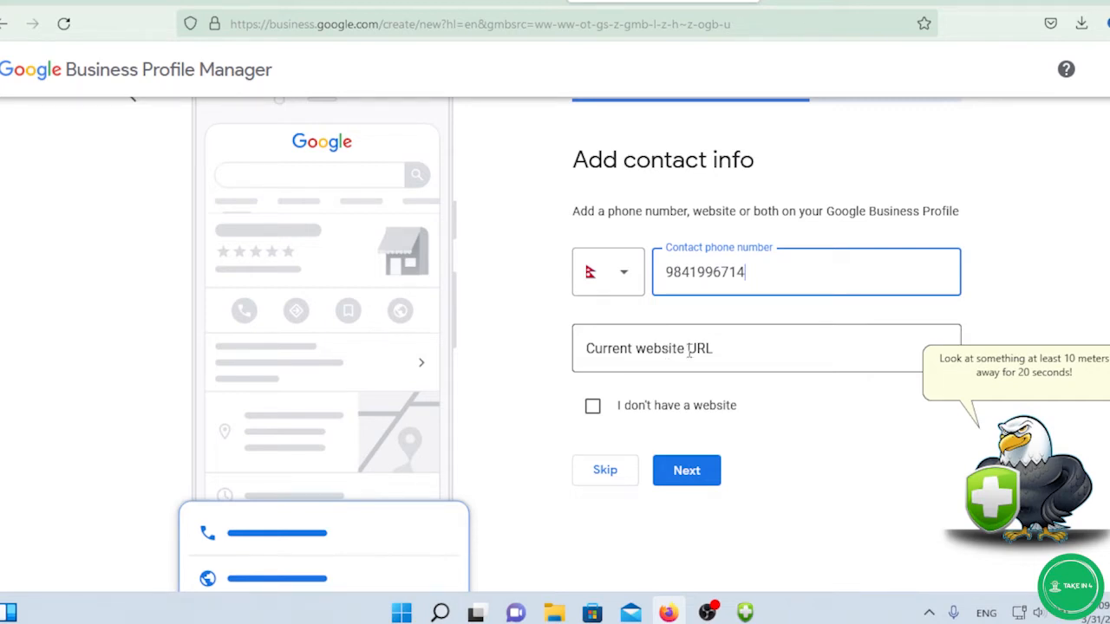
scroll(694, 356, "down", 2)
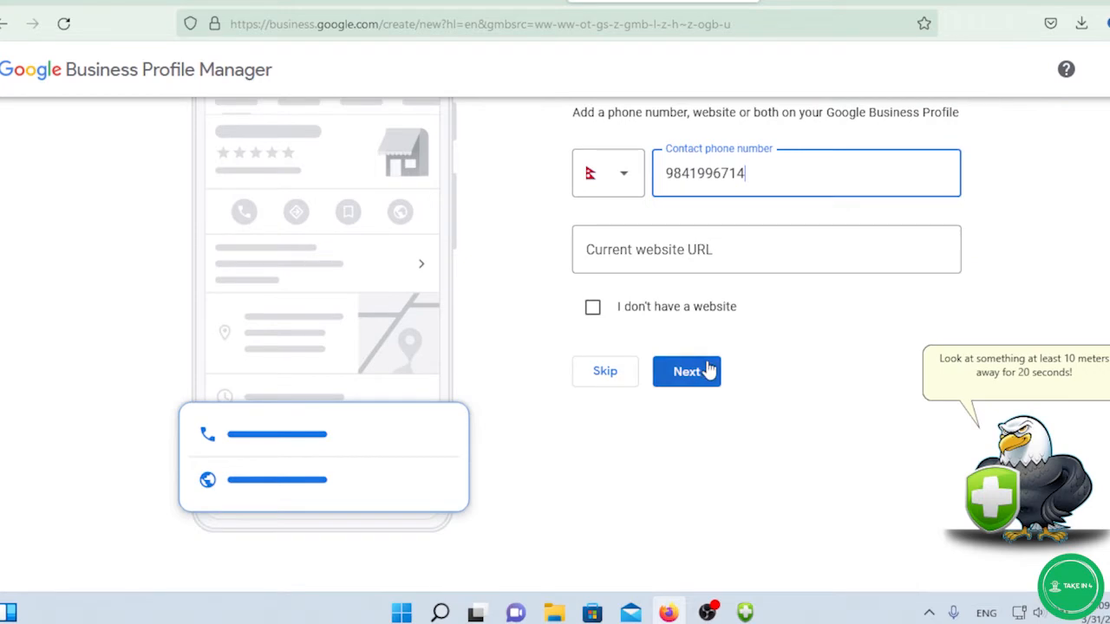
left_click(593, 312)
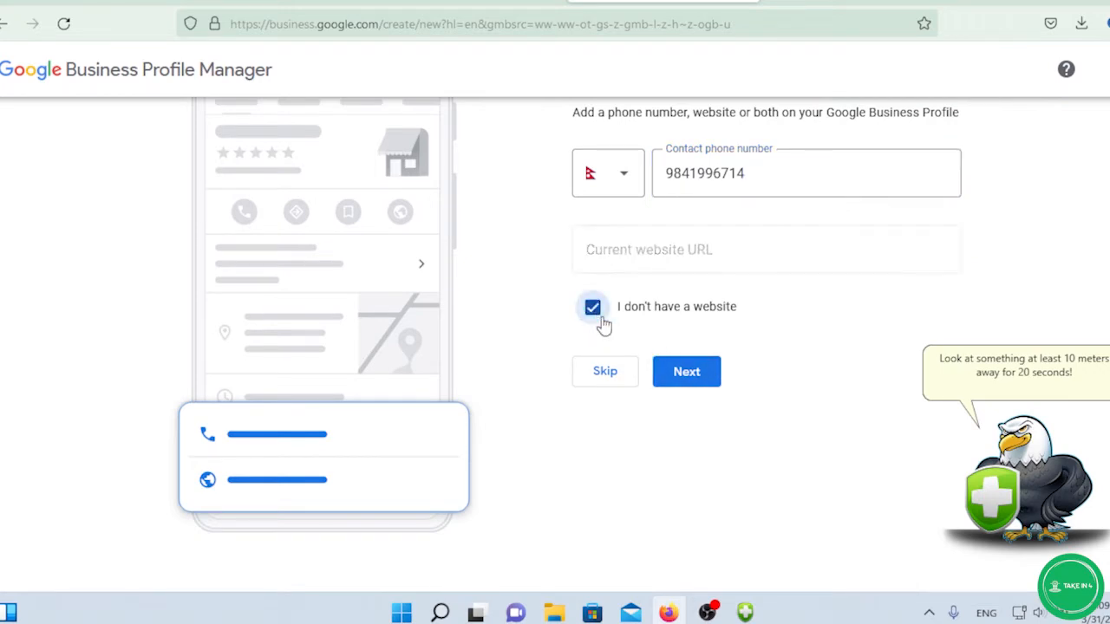
left_click(694, 375)
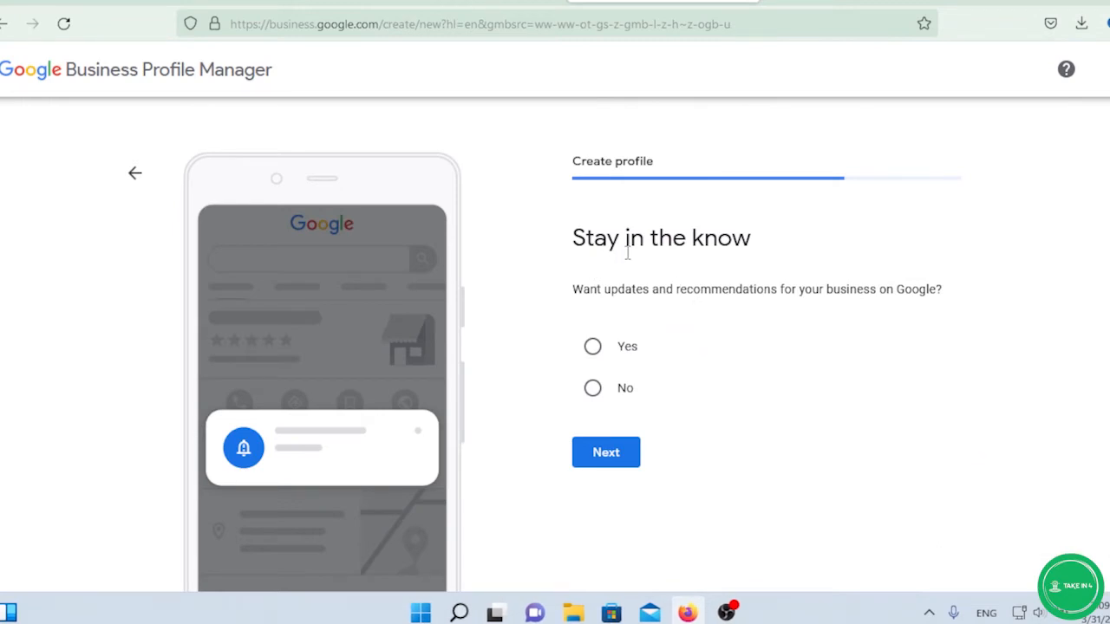
Opt in to updates and recommendations, then verify the business with a 6-digit code sent by text.
left_click(592, 347)
left_click(610, 458)
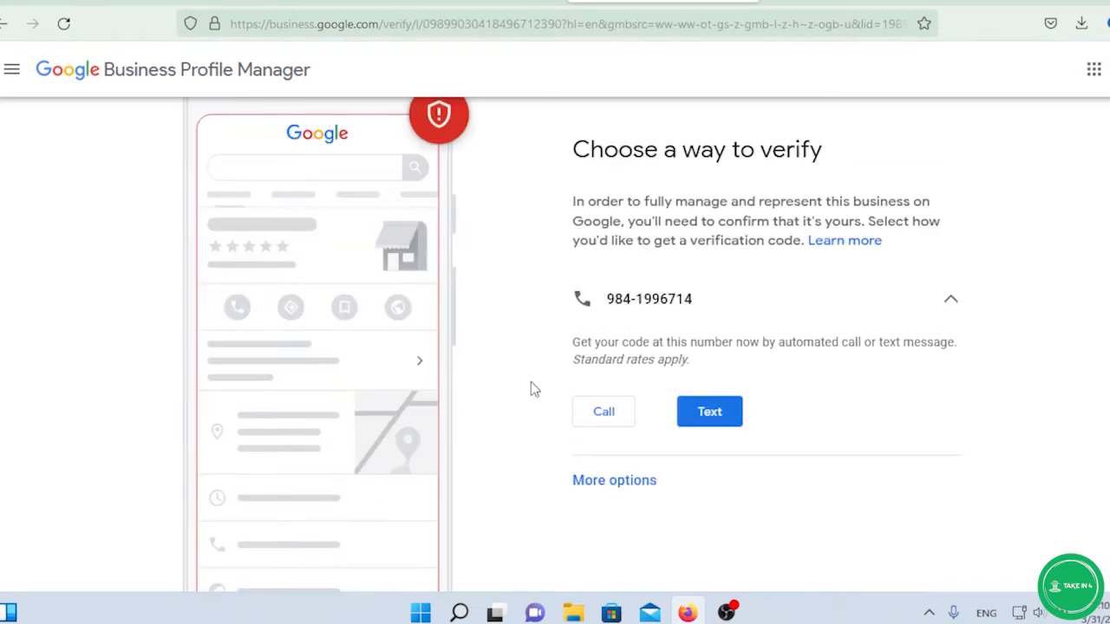
left_click(720, 420)
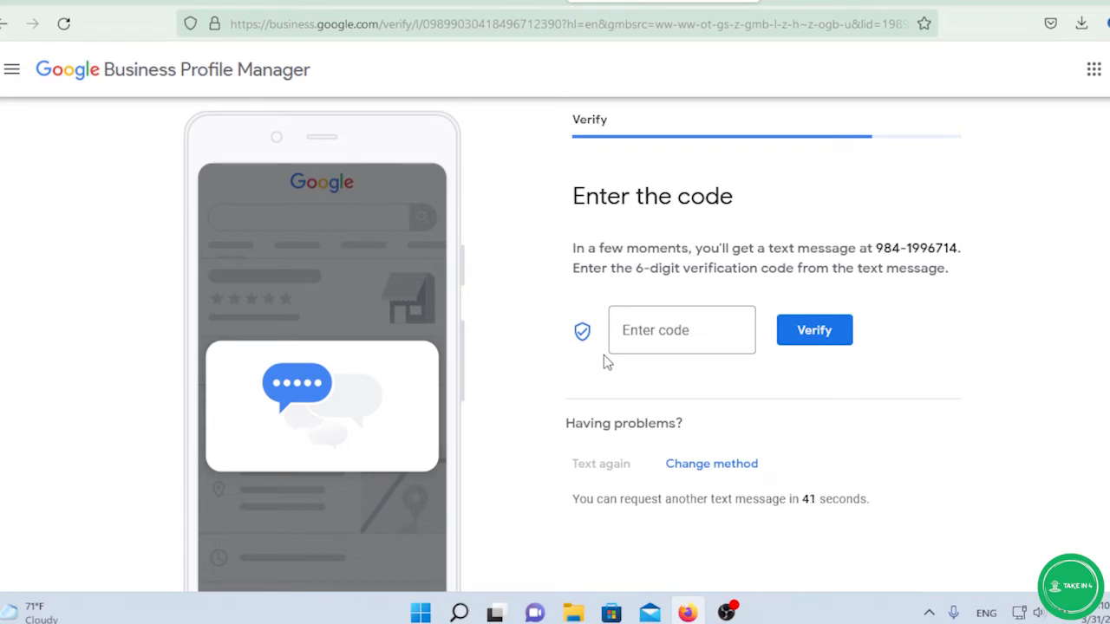
left_click(643, 329)
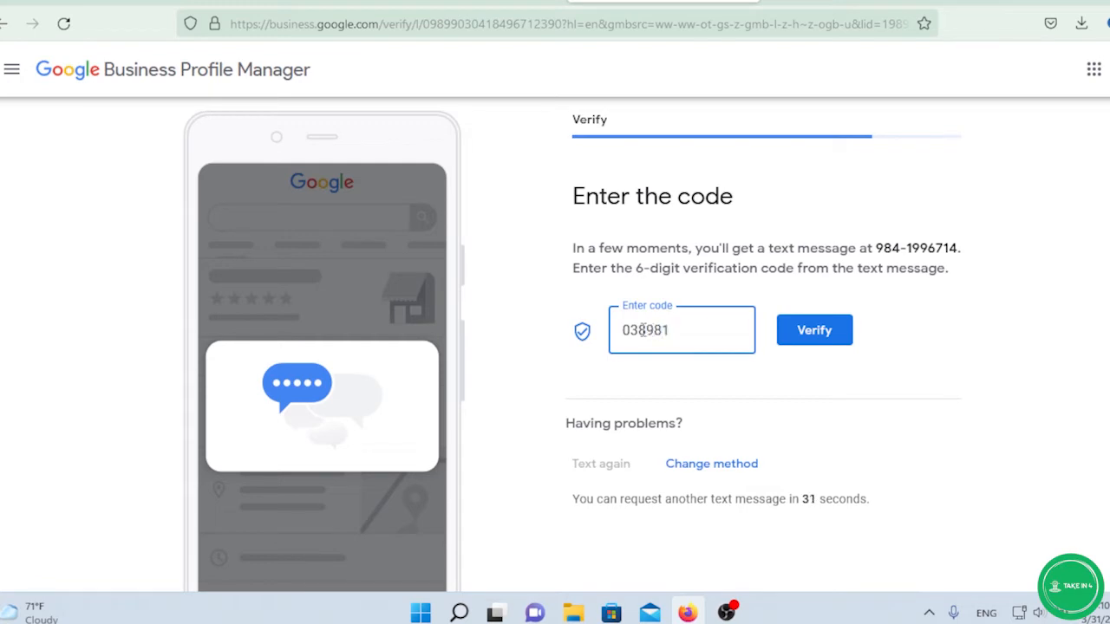
left_click(818, 331)
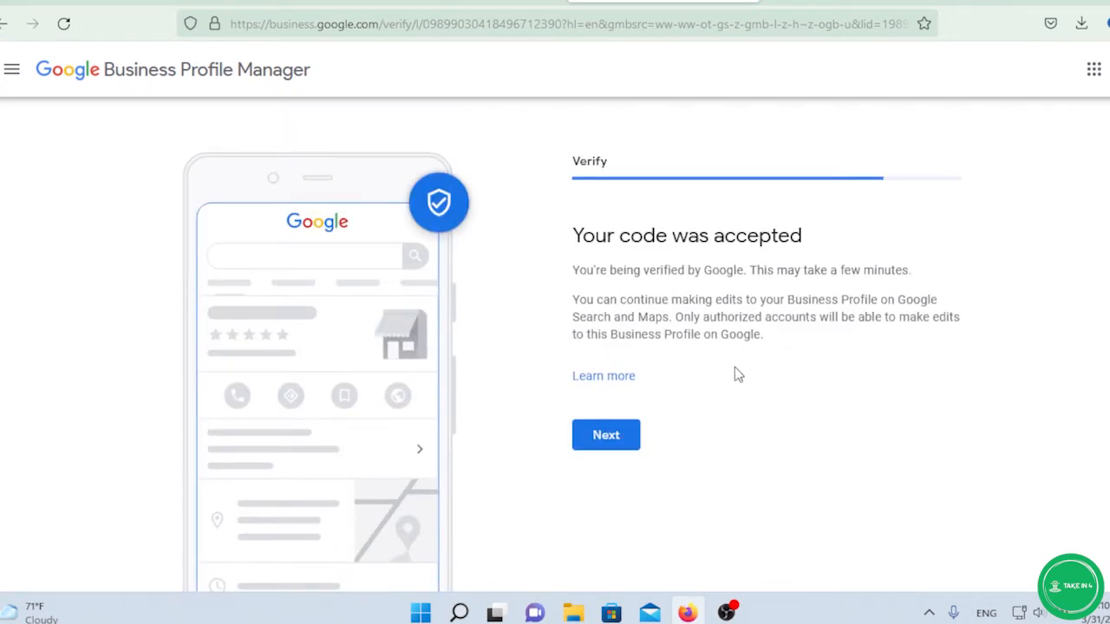
scroll(735, 374, "down", 2)
Continue past the accepted code and mark Sunday, Monday and Tuesday as open days.
left_click(611, 349)
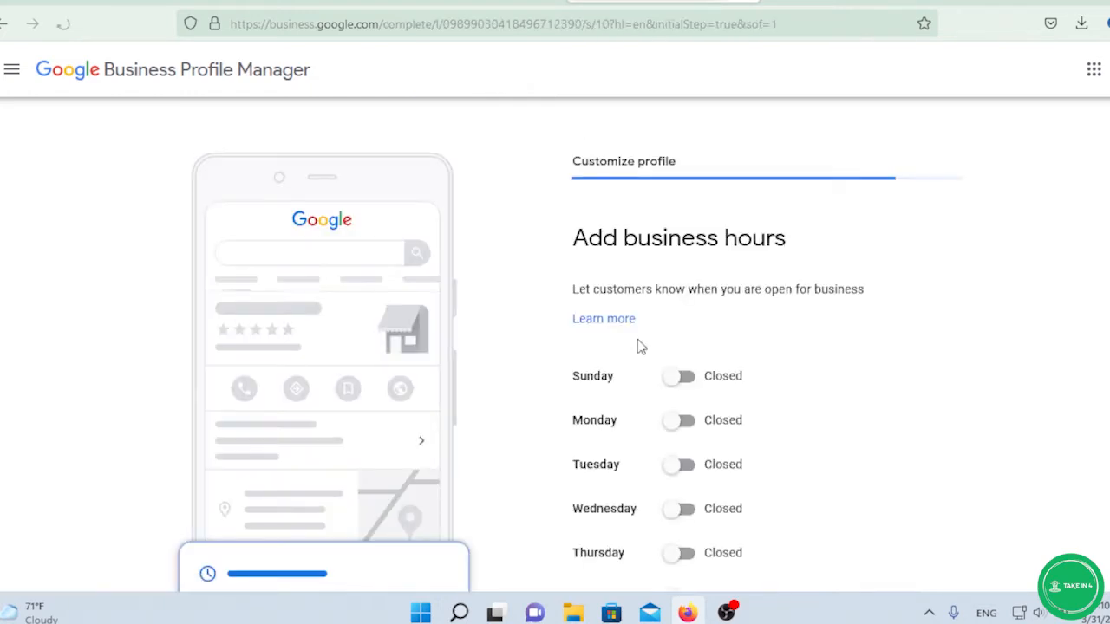
scroll(648, 307, "down", 2)
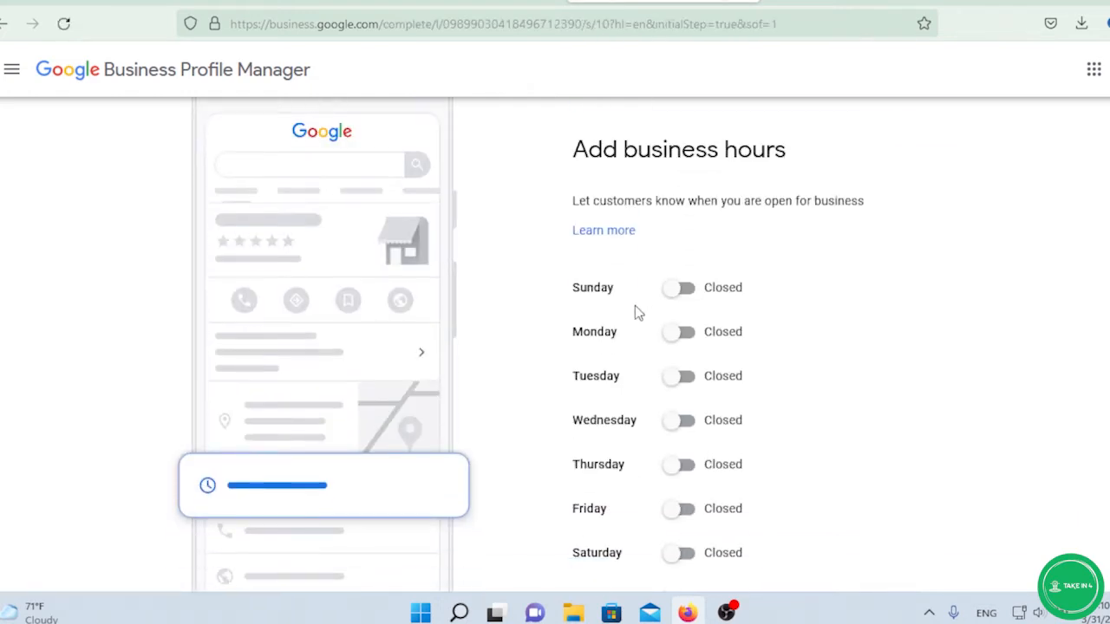
scroll(632, 306, "up", 2)
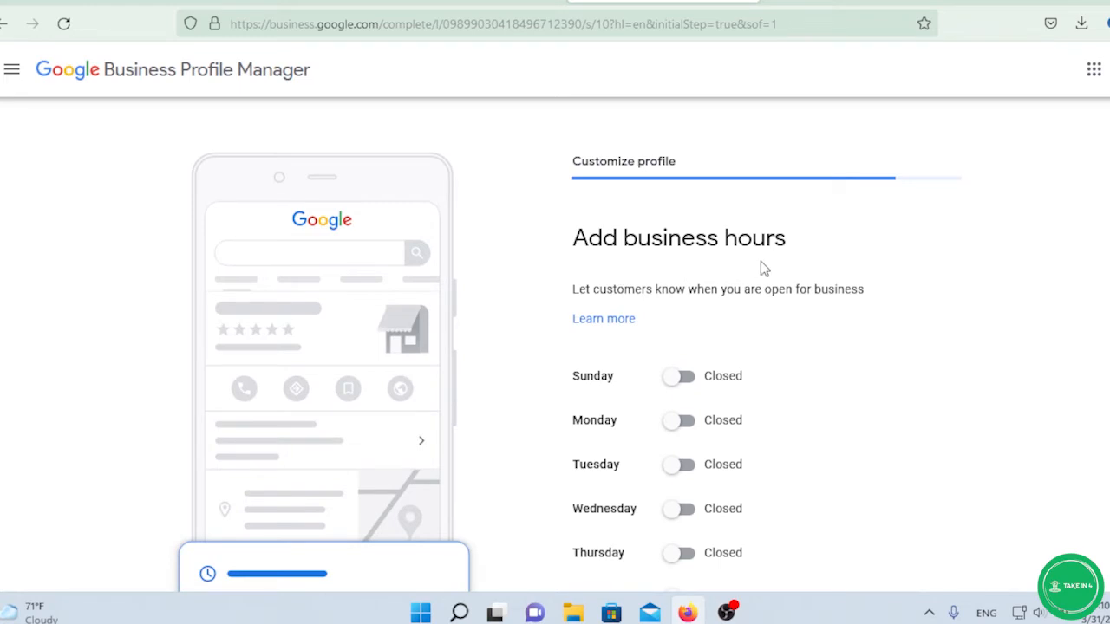
scroll(729, 311, "down", 2)
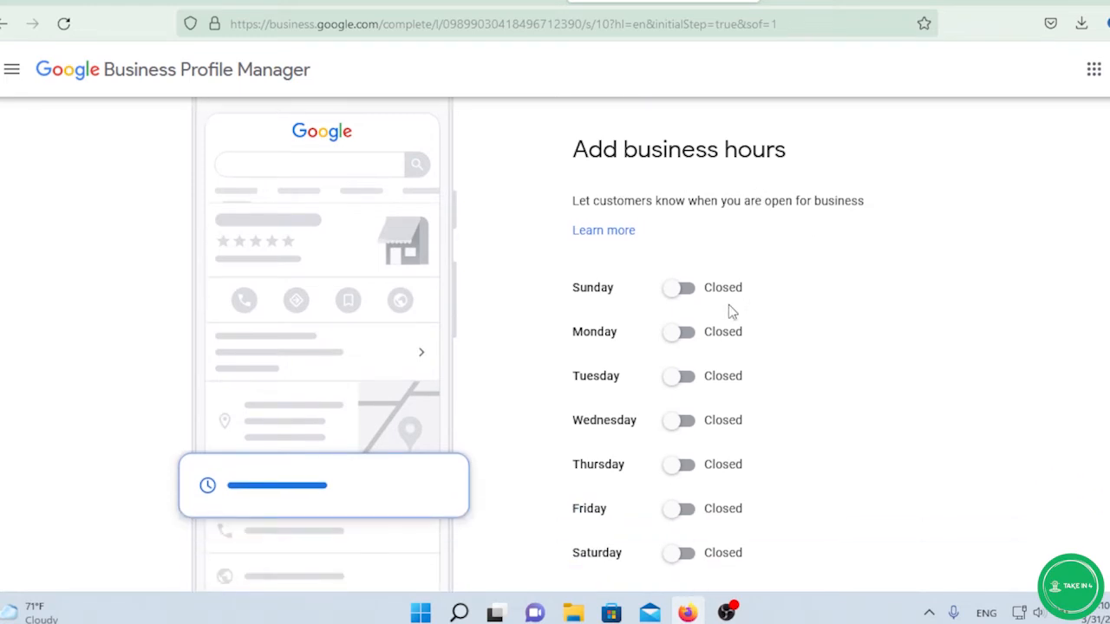
left_click(682, 295)
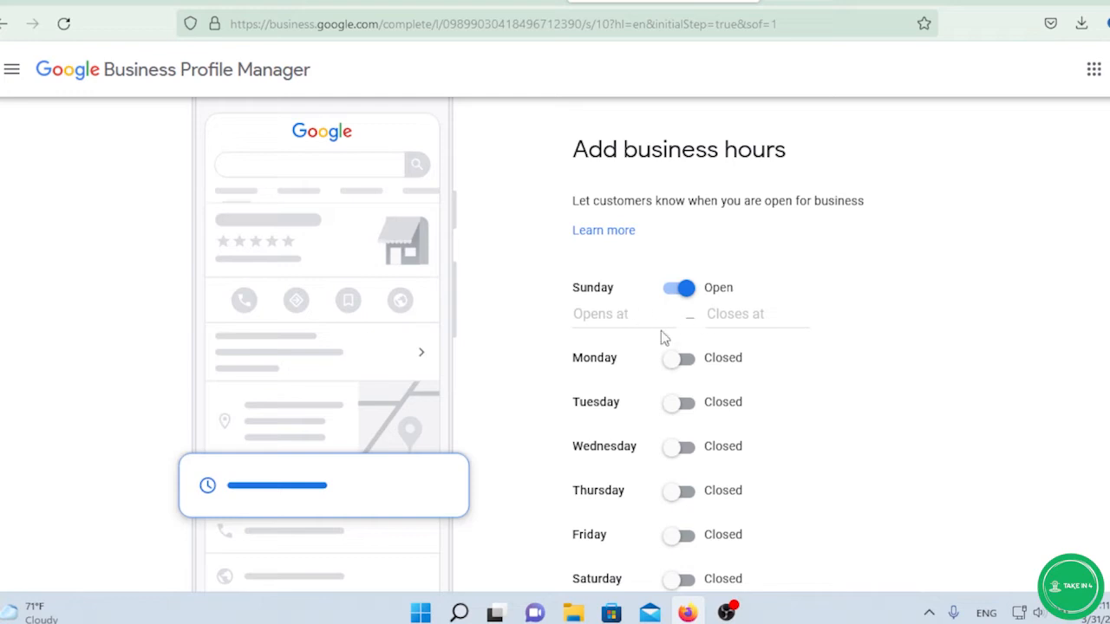
left_click(685, 295)
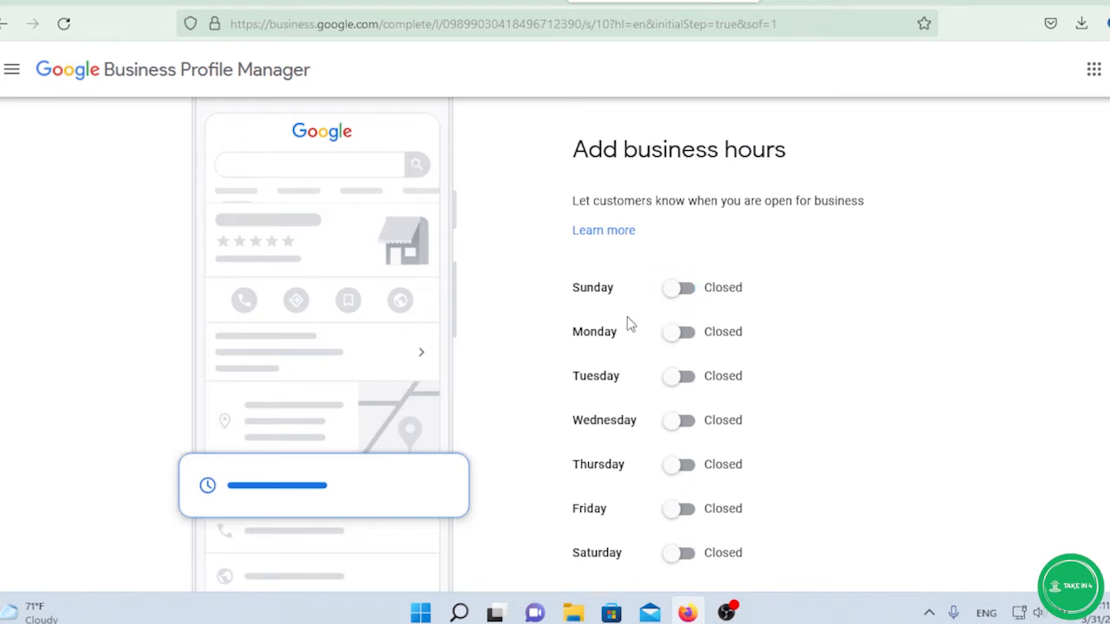
scroll(630, 322, "down", 1)
scroll(629, 317, "up", 1)
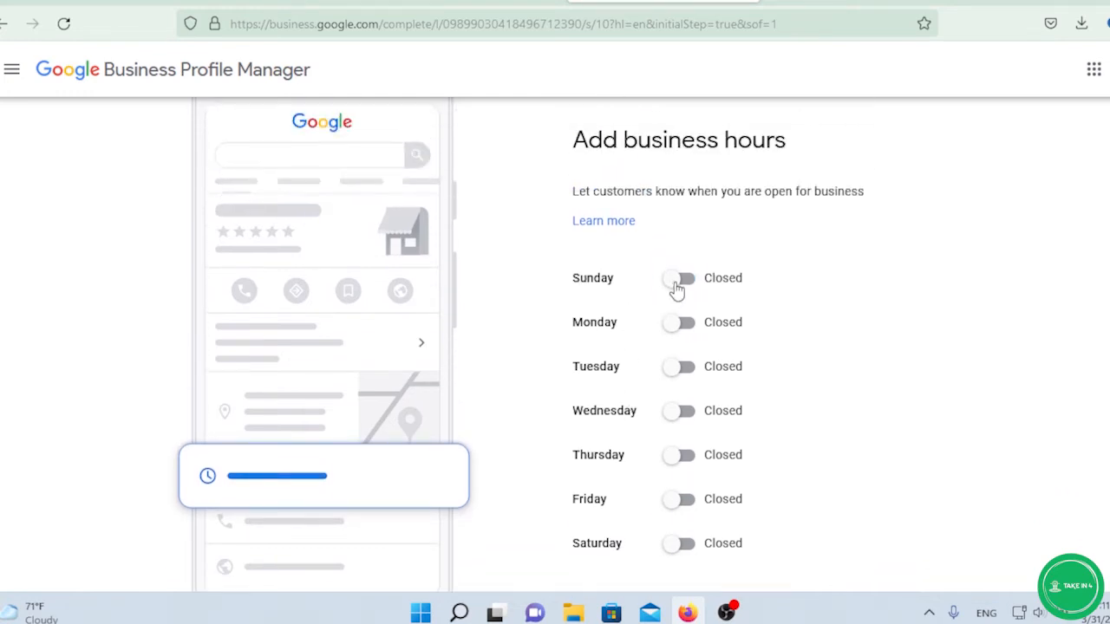
left_click(678, 285)
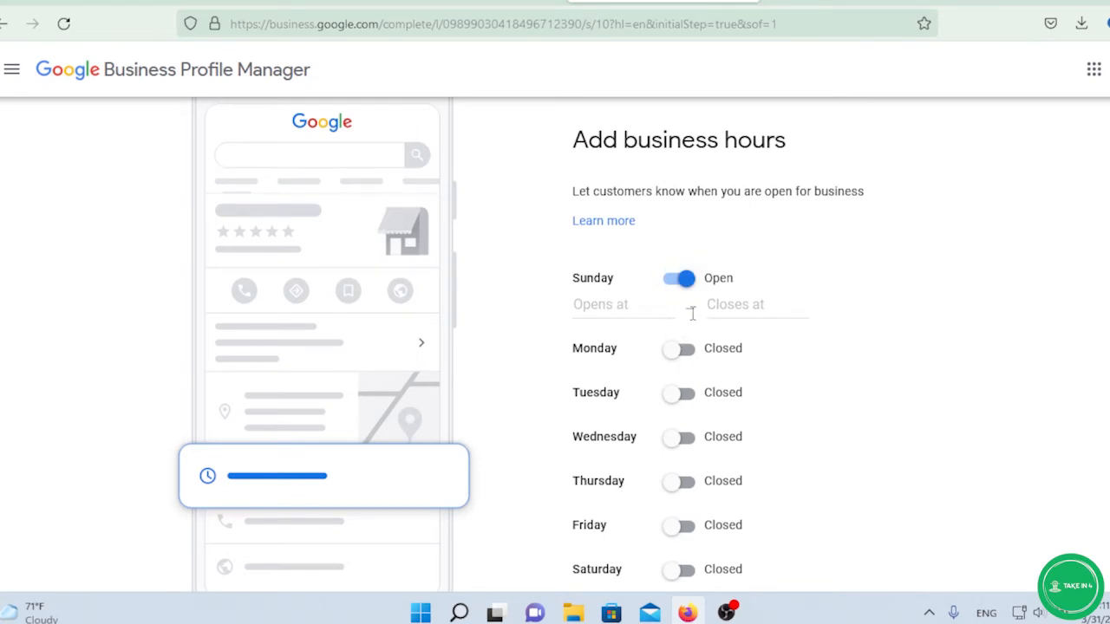
left_click(679, 355)
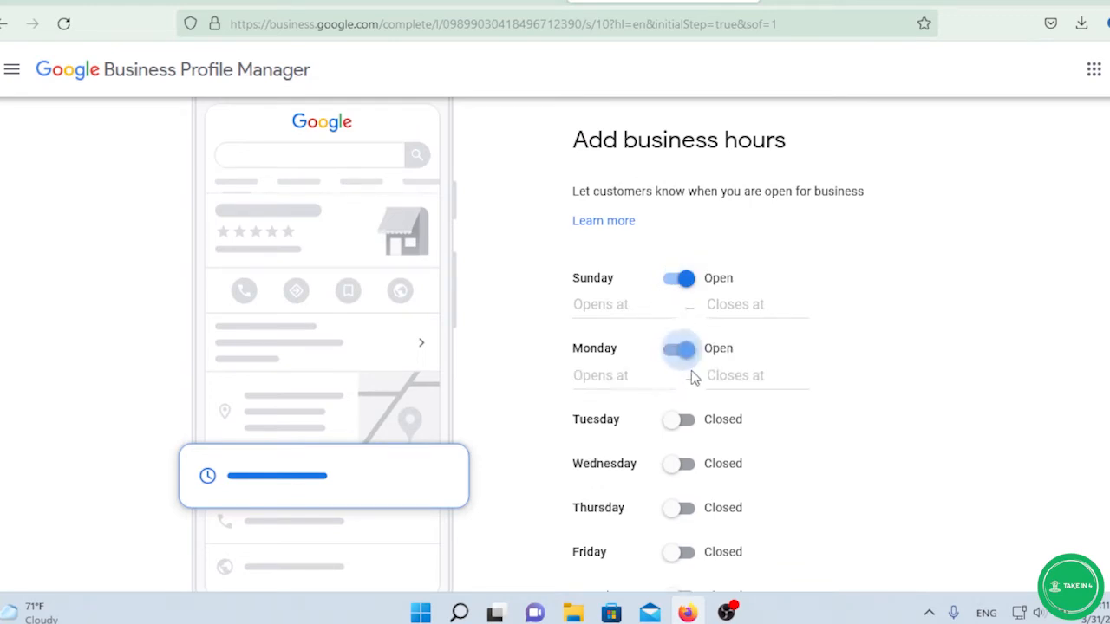
left_click(680, 423)
scroll(771, 343, "down", 2)
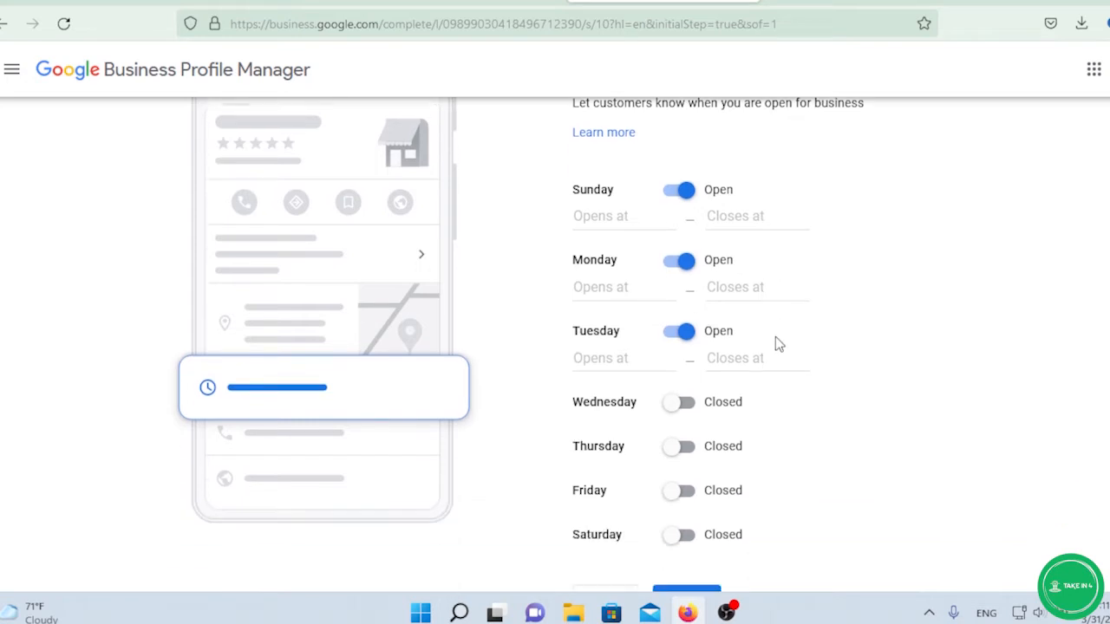
left_click(694, 523)
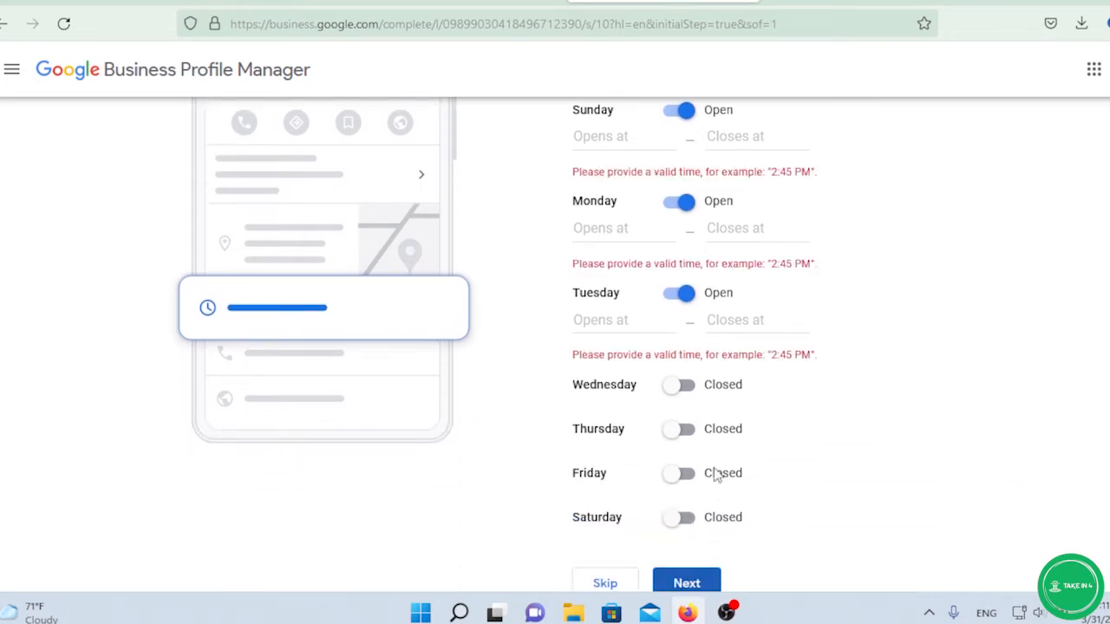
Set Sunday, Monday and Tuesday back to closed and continue past business hours.
scroll(761, 343, "up", 1)
left_click(685, 201)
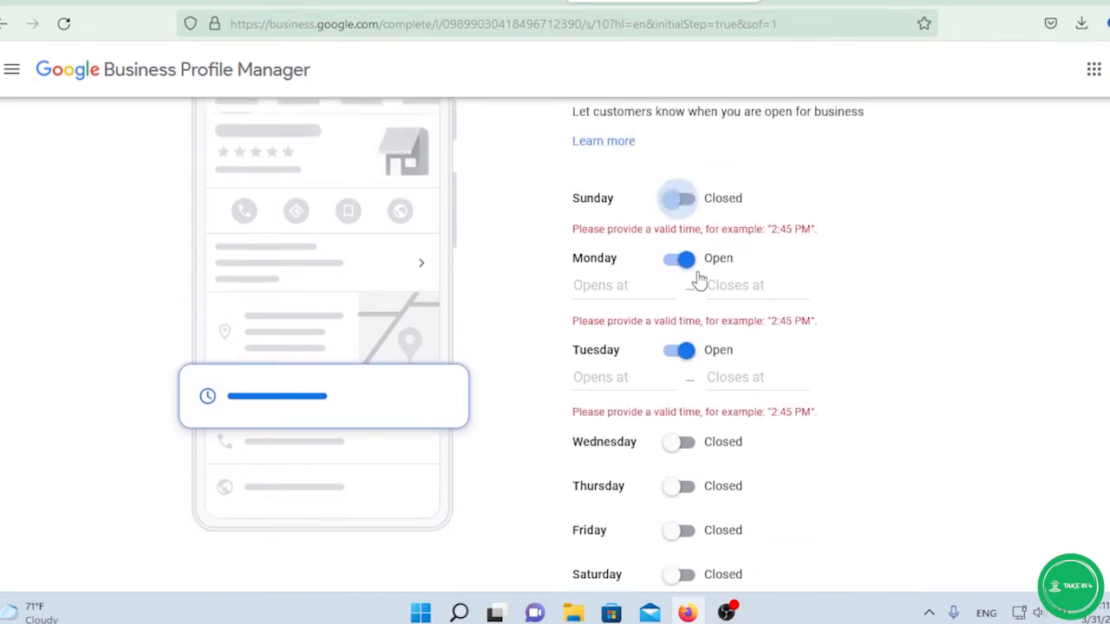
left_click(685, 259)
left_click(681, 320)
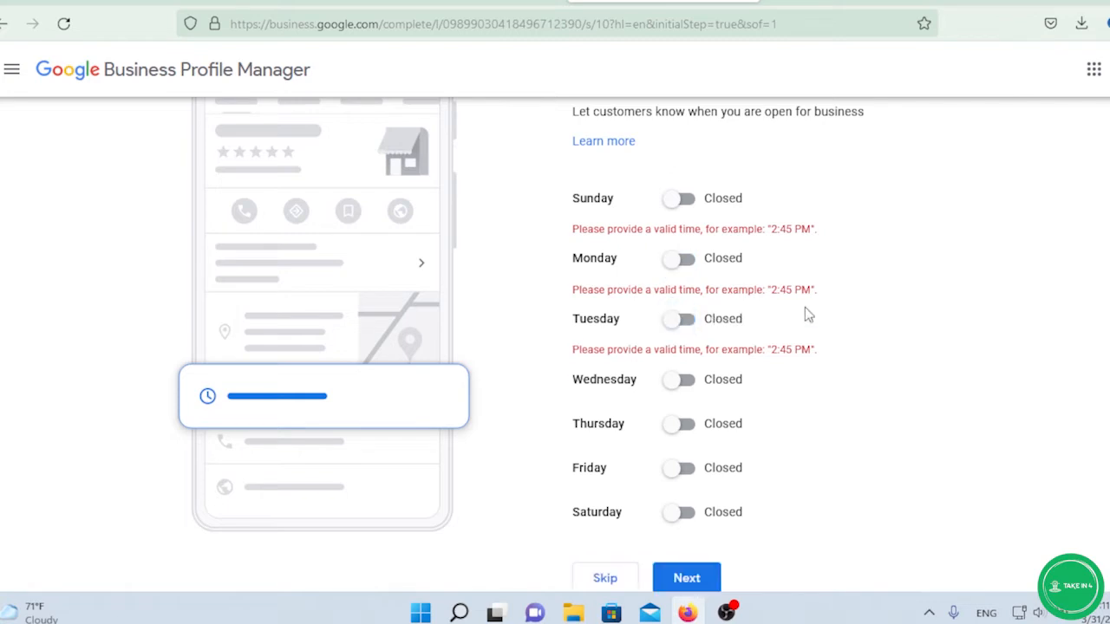
scroll(805, 312, "down", 1)
left_click(682, 529)
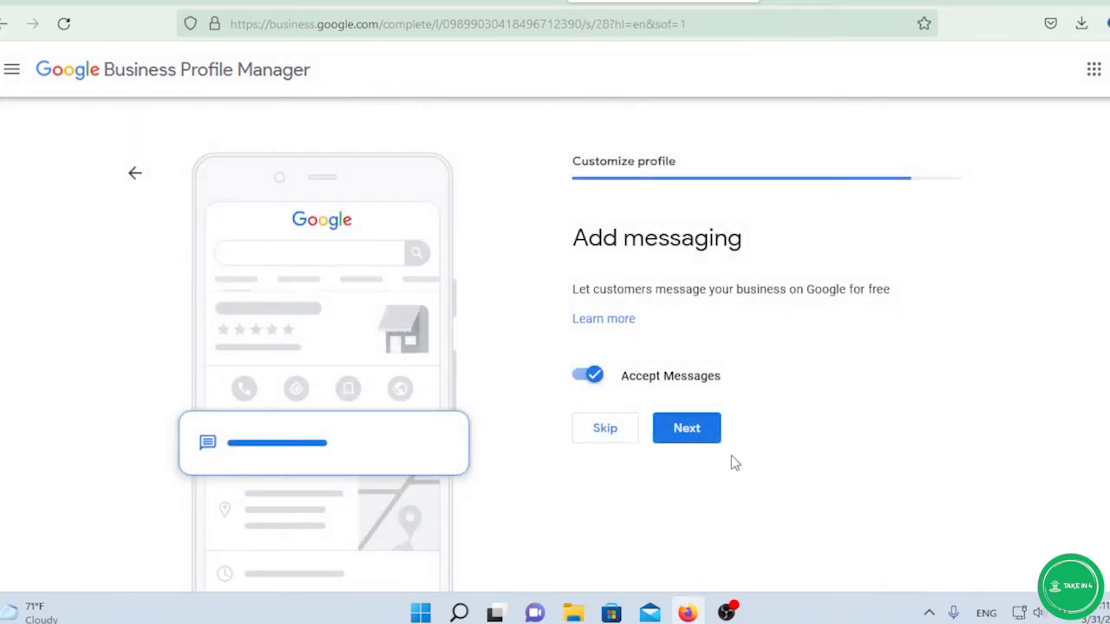
Continue with Accept Messages on and select the empty business description box (0 / 750).
left_click(712, 434)
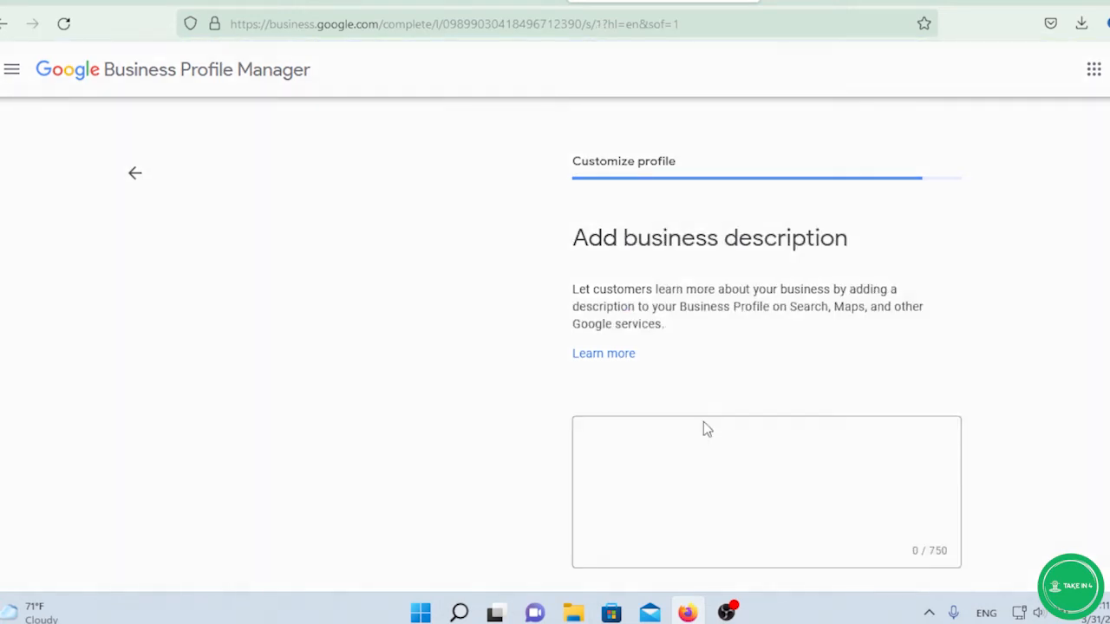
scroll(697, 342, "down", 1)
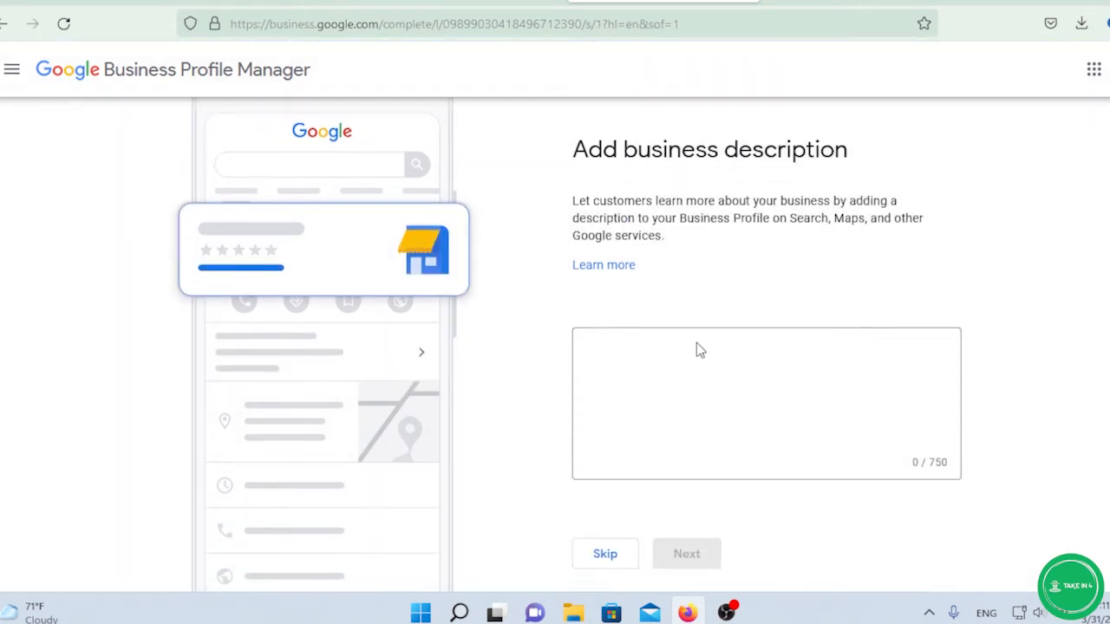
left_click(665, 339)
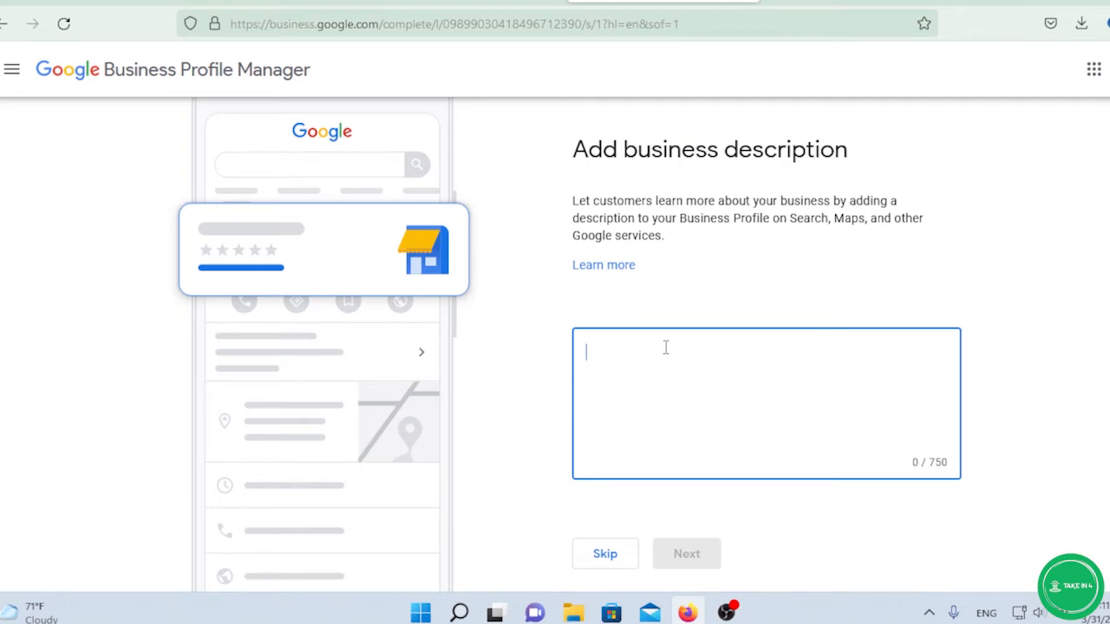
scroll(720, 356, "down", 1)
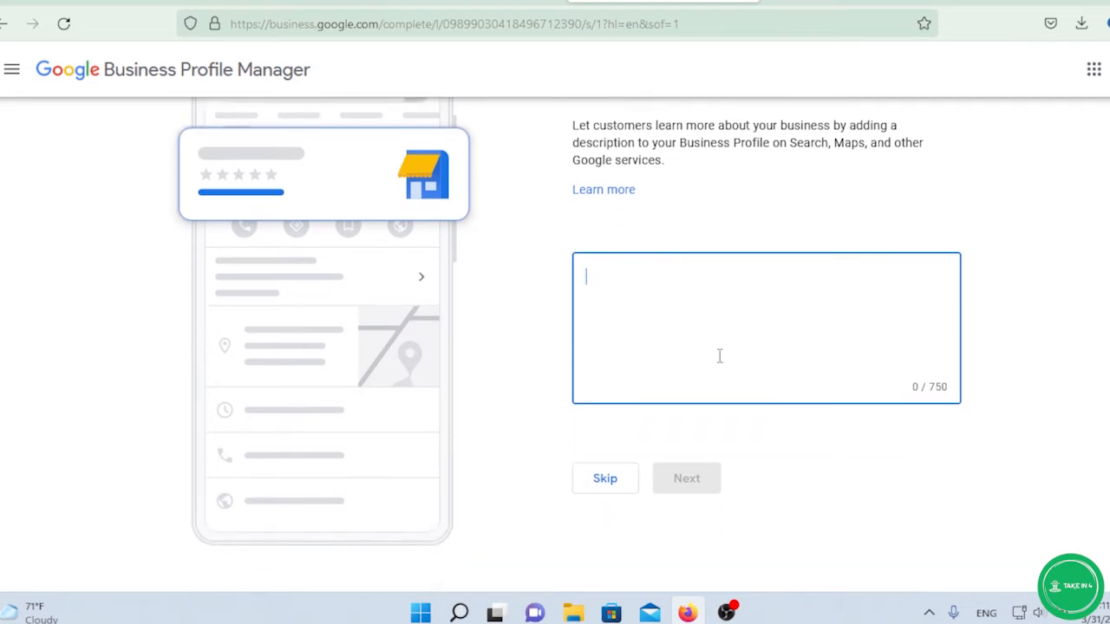
Skip the business description, Add photos and Google Ads advertising steps.
left_click(609, 471)
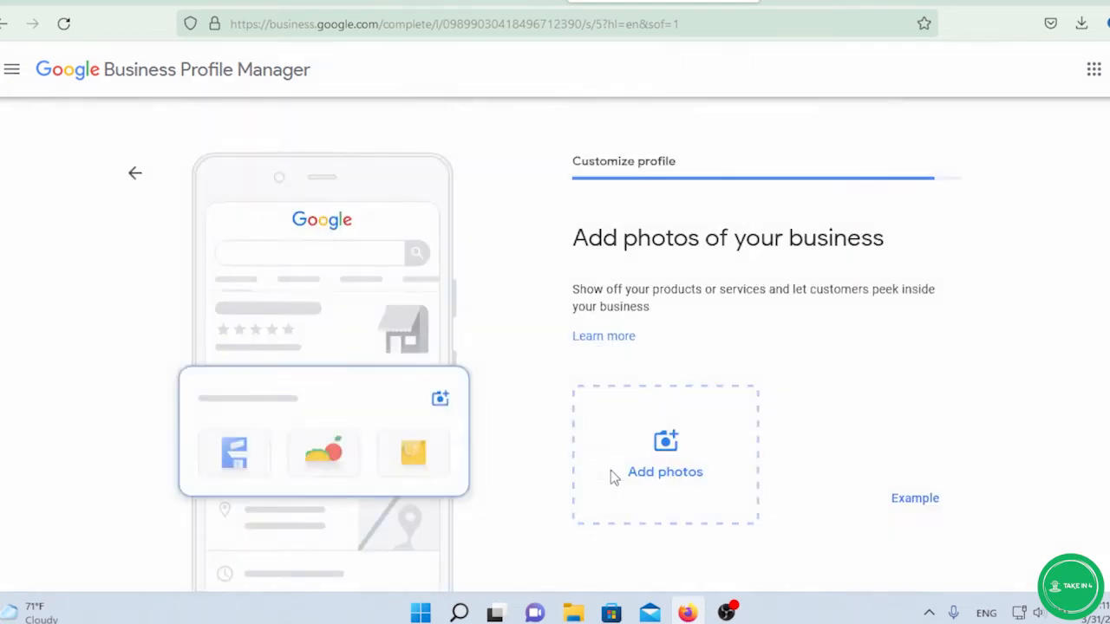
scroll(696, 356, "down", 1)
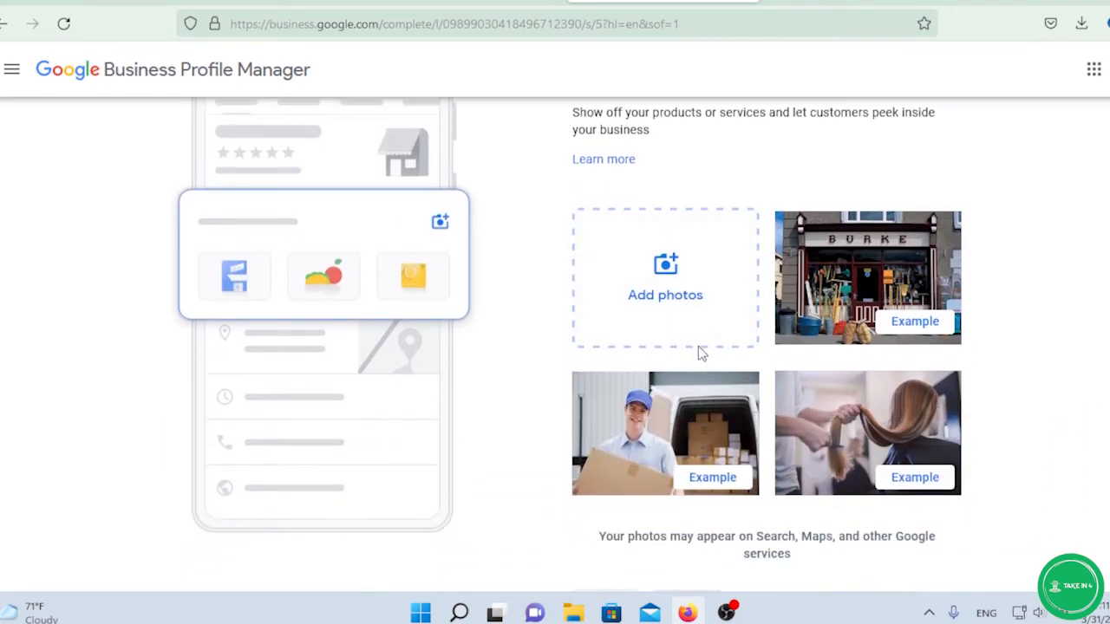
scroll(698, 346, "up", 1)
scroll(699, 355, "down", 1)
scroll(697, 351, "up", 1)
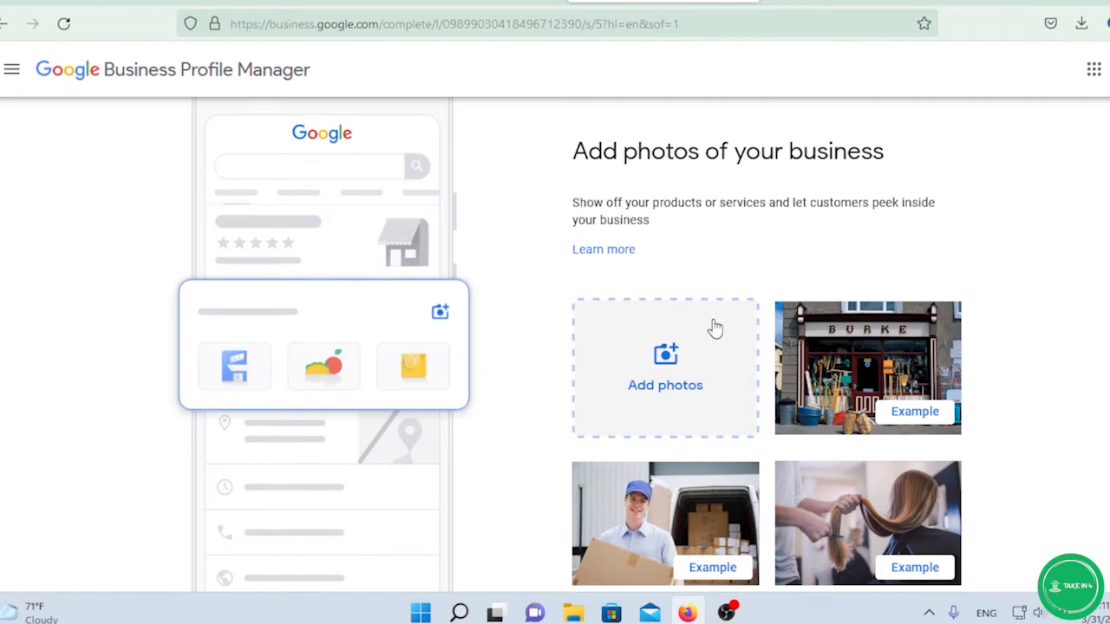
scroll(711, 324, "up", 1)
scroll(716, 330, "down", 1)
scroll(748, 369, "down", 2)
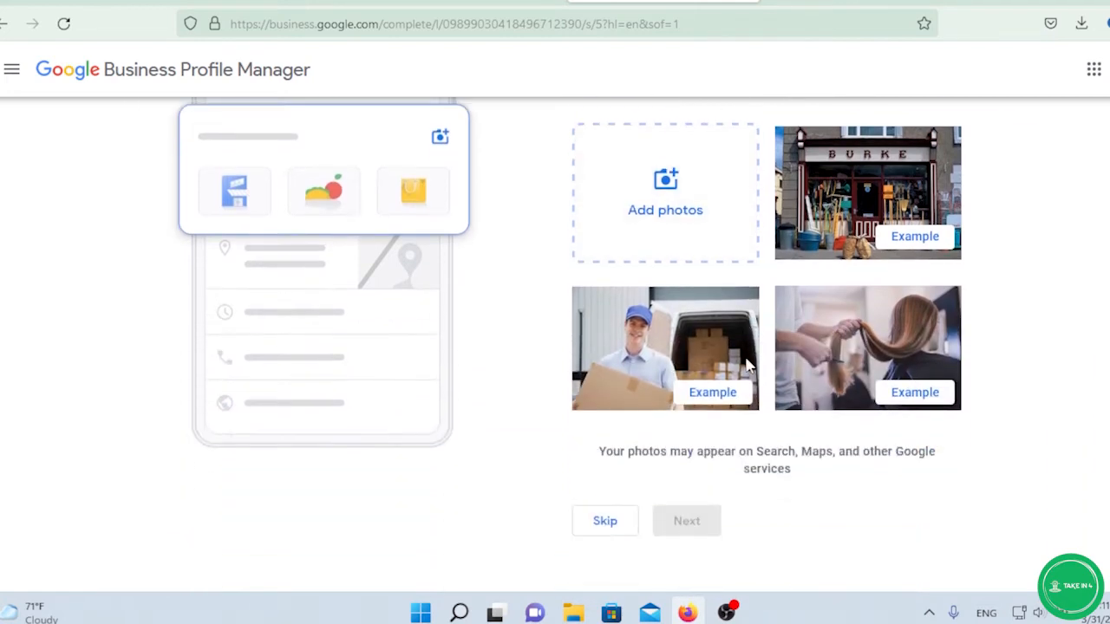
scroll(769, 342, "up", 1)
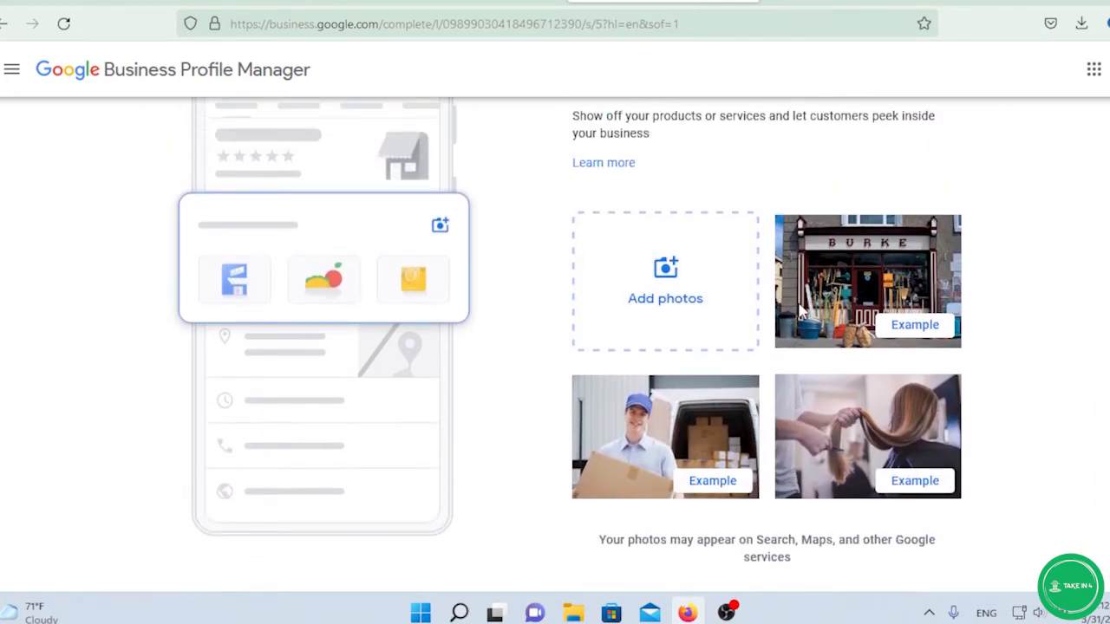
scroll(686, 329, "down", 1)
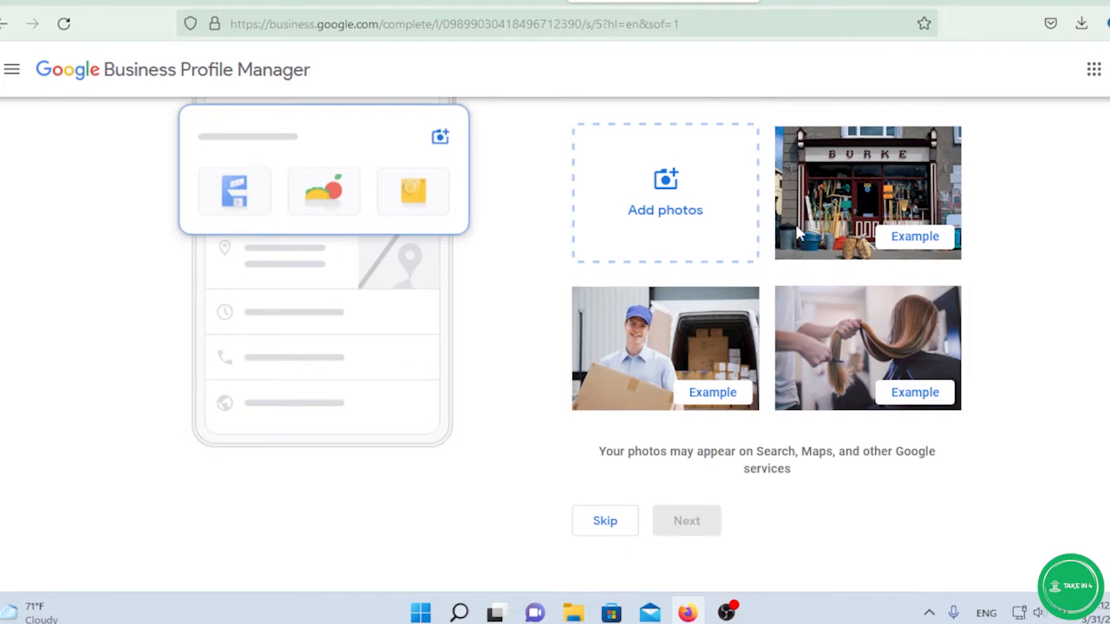
left_click(614, 527)
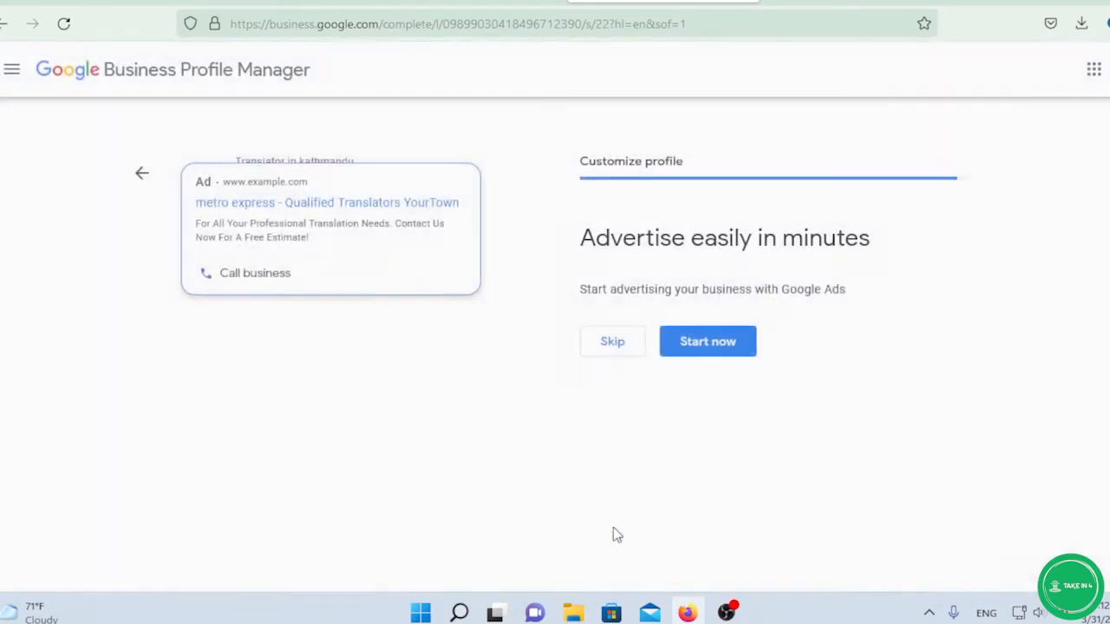
left_click(603, 344)
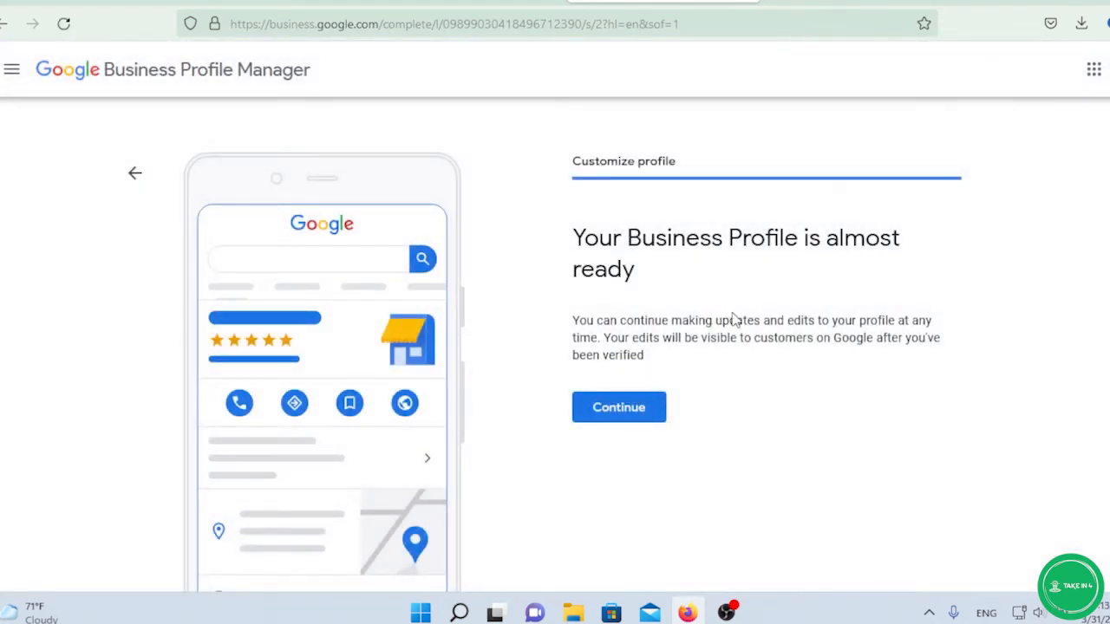
Continue to the metro express Home dashboard and browse cards like 'Get your first review'.
left_click(631, 409)
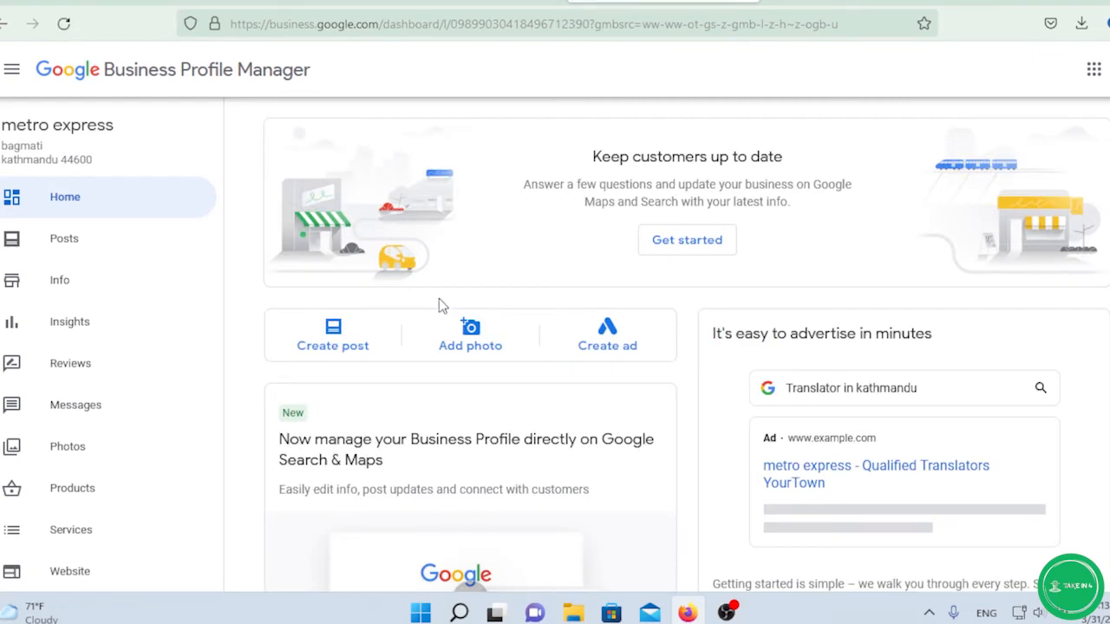
scroll(439, 298, "down", 3)
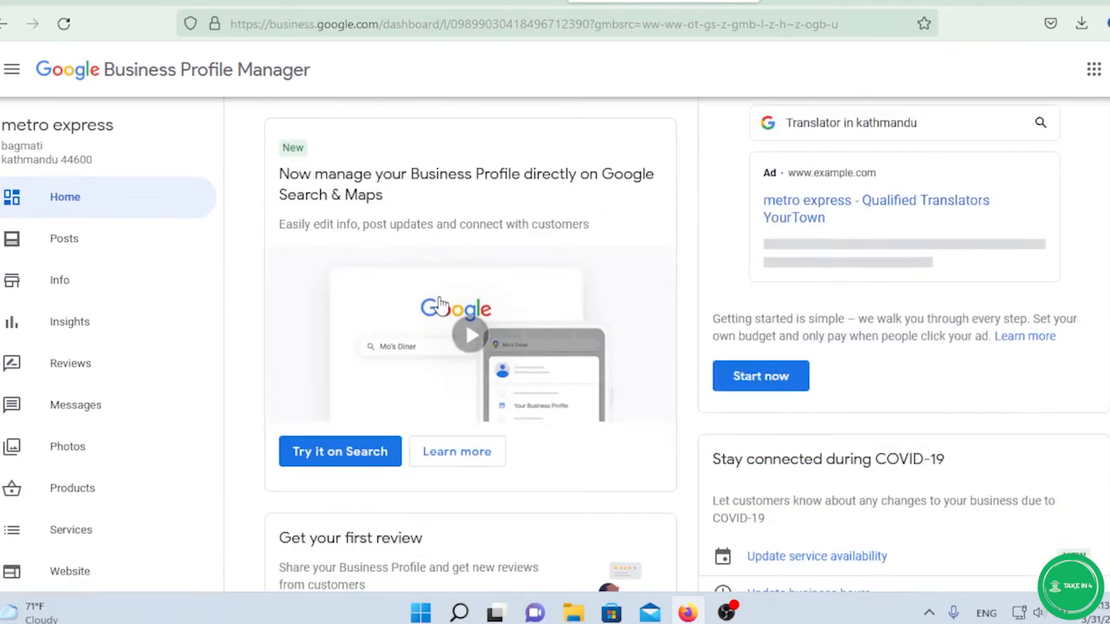
scroll(439, 297, "up", 4)
scroll(440, 297, "down", 2)
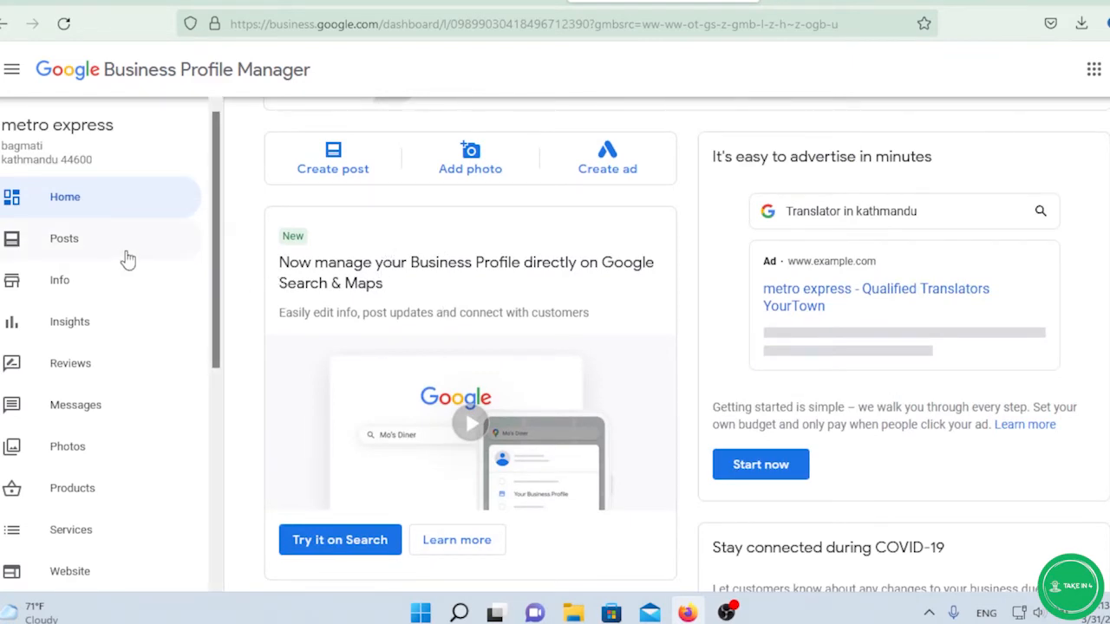
scroll(93, 308, "down", 5)
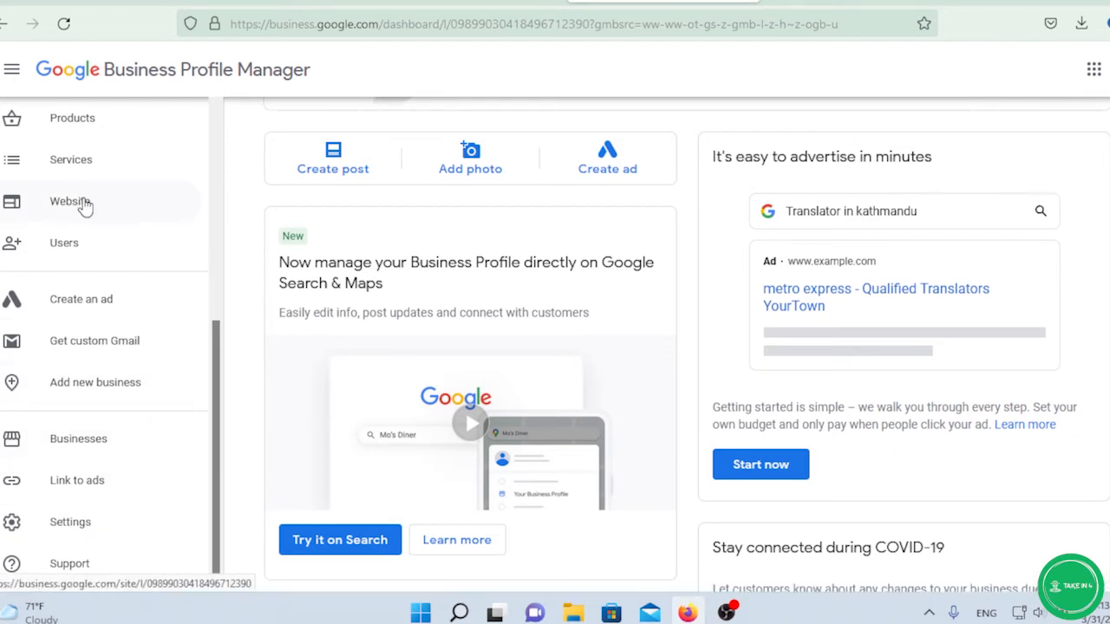
scroll(148, 257, "up", 5)
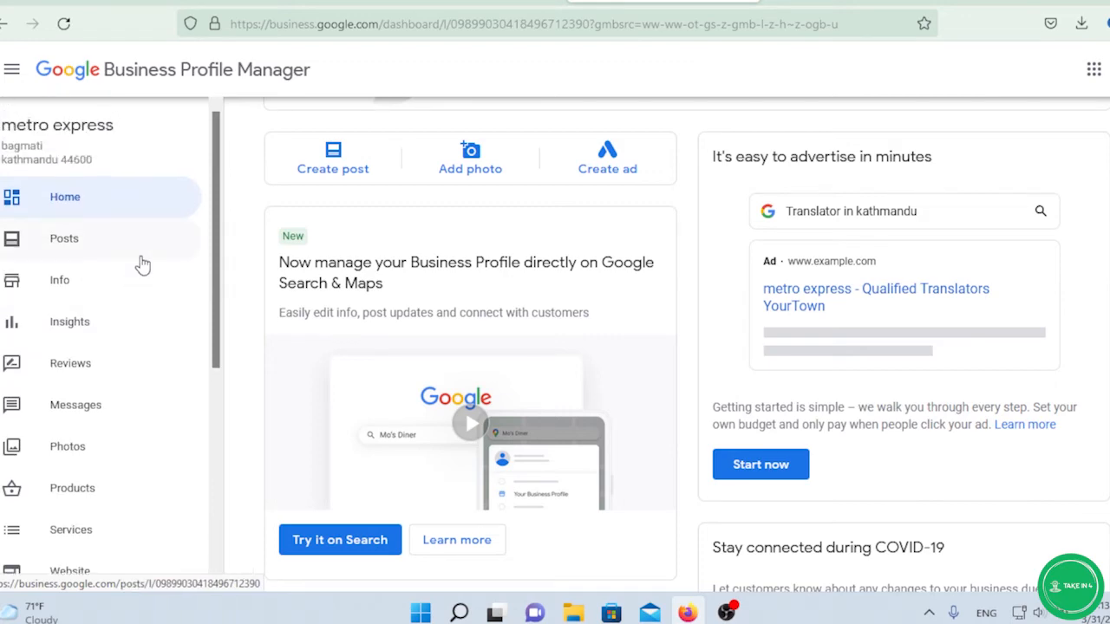
scroll(355, 221, "down", 2)
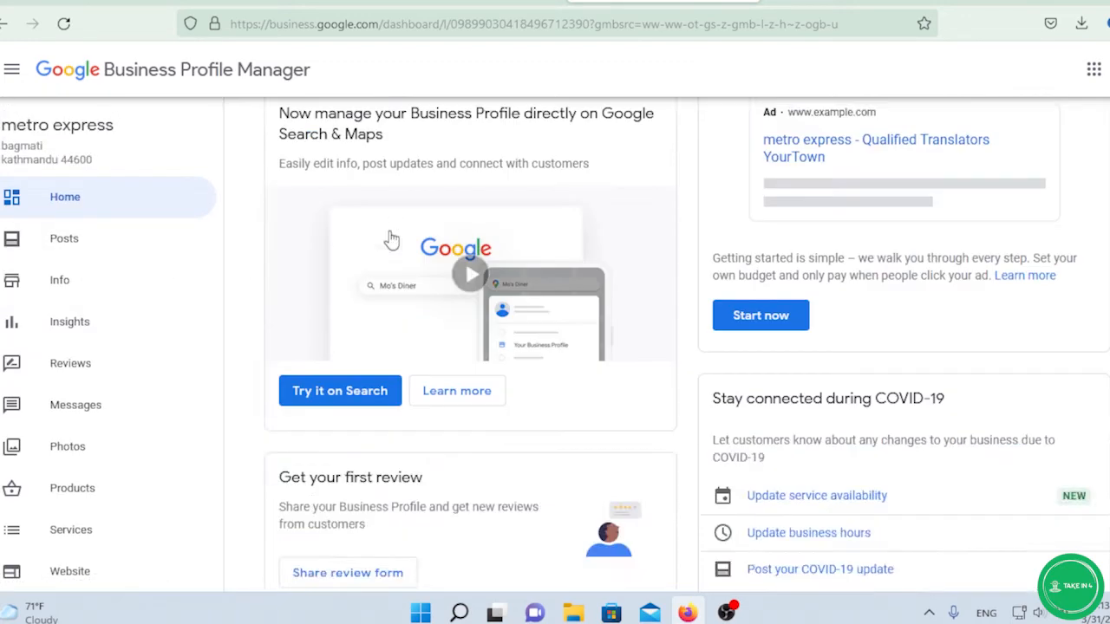
Open the Info page, mark Monday open in the hours editor, then cancel the change.
left_click(212, 290)
scroll(419, 262, "down", 2)
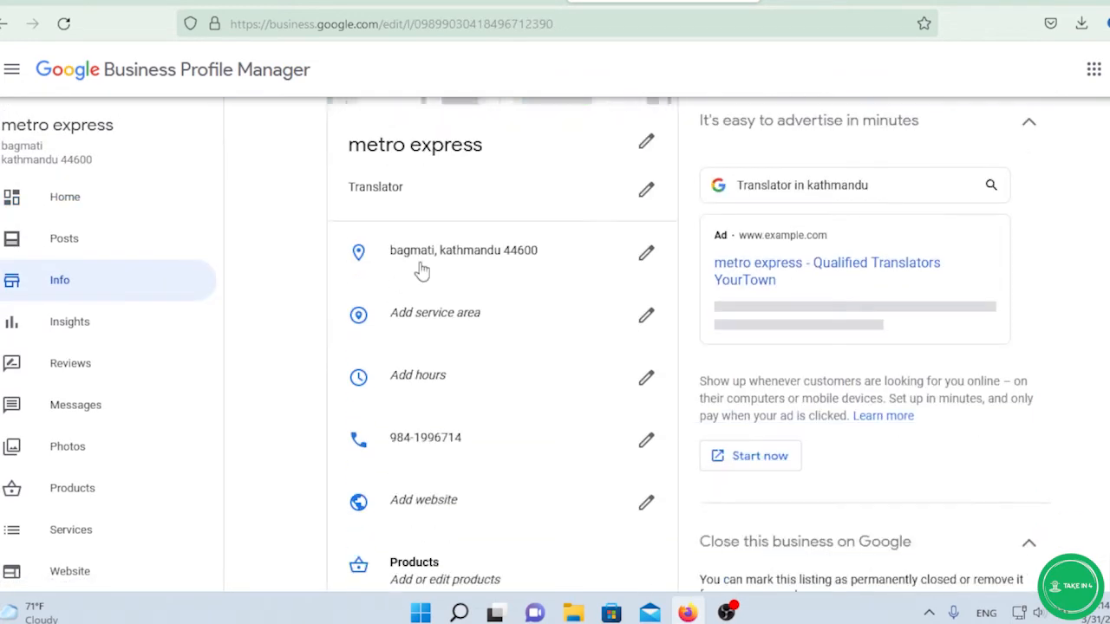
scroll(453, 309, "up", 1)
scroll(454, 286, "down", 1)
scroll(565, 274, "down", 1)
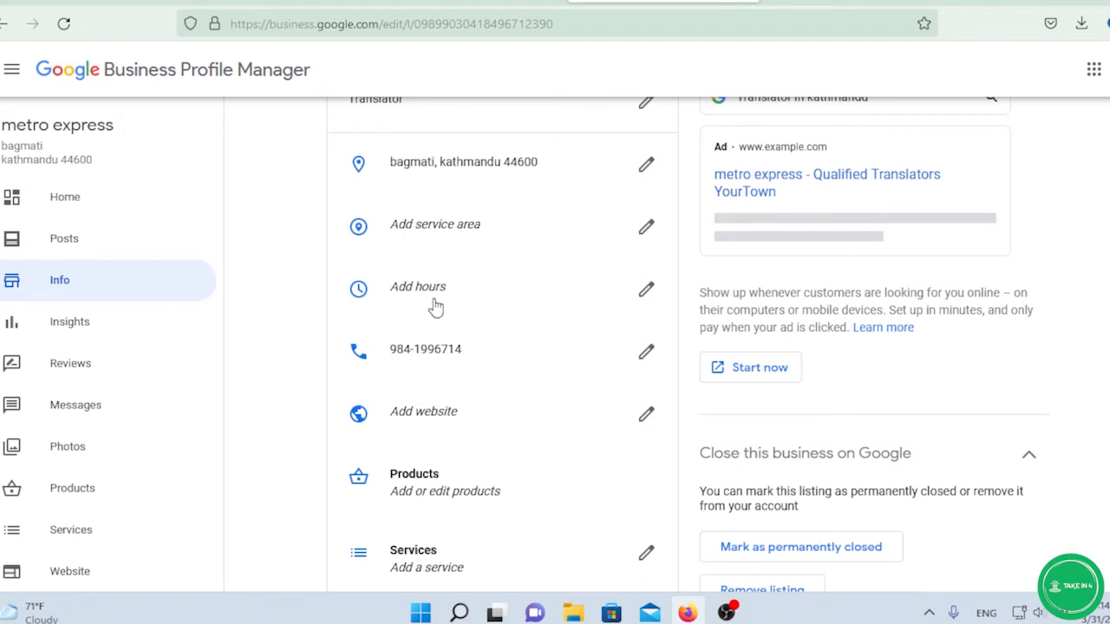
scroll(455, 286, "down", 1)
left_click(642, 202)
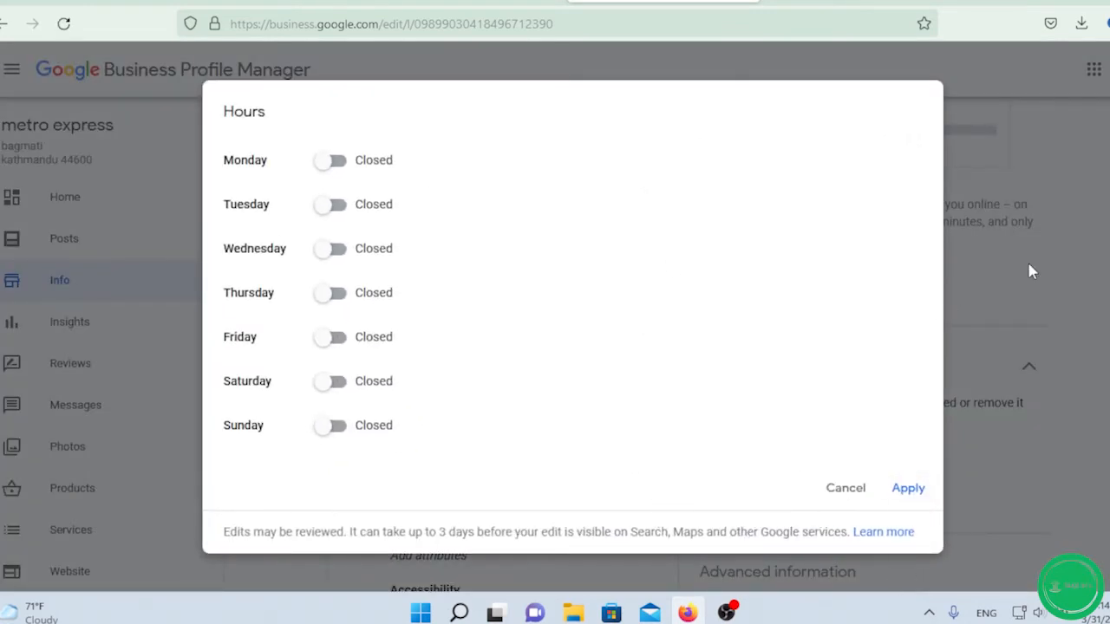
left_click(330, 163)
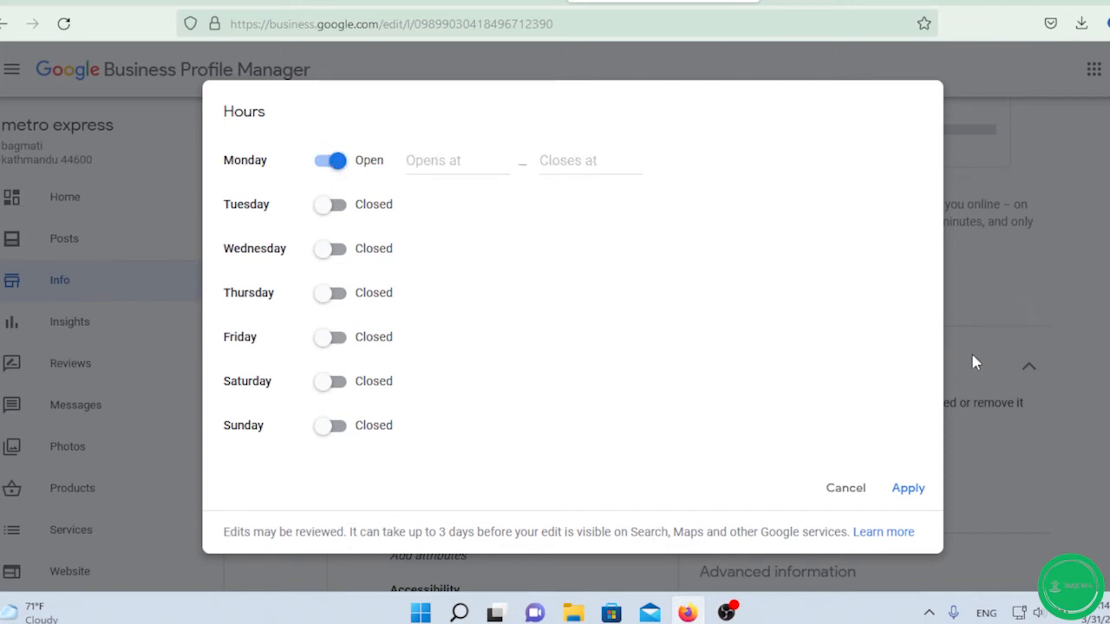
left_click(838, 489)
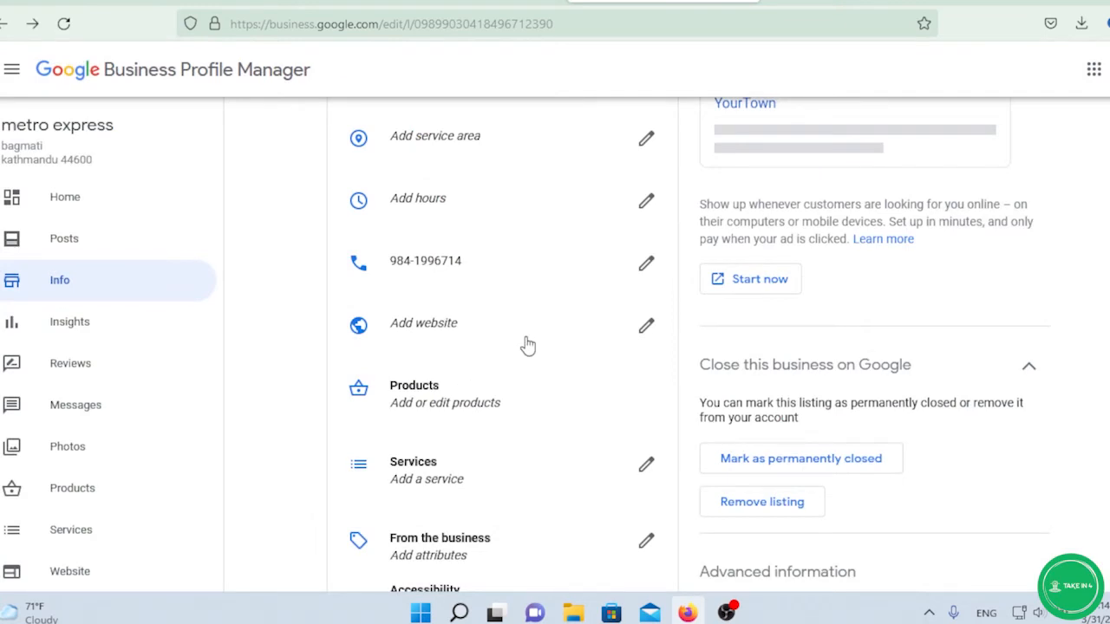
scroll(520, 343, "up", 1)
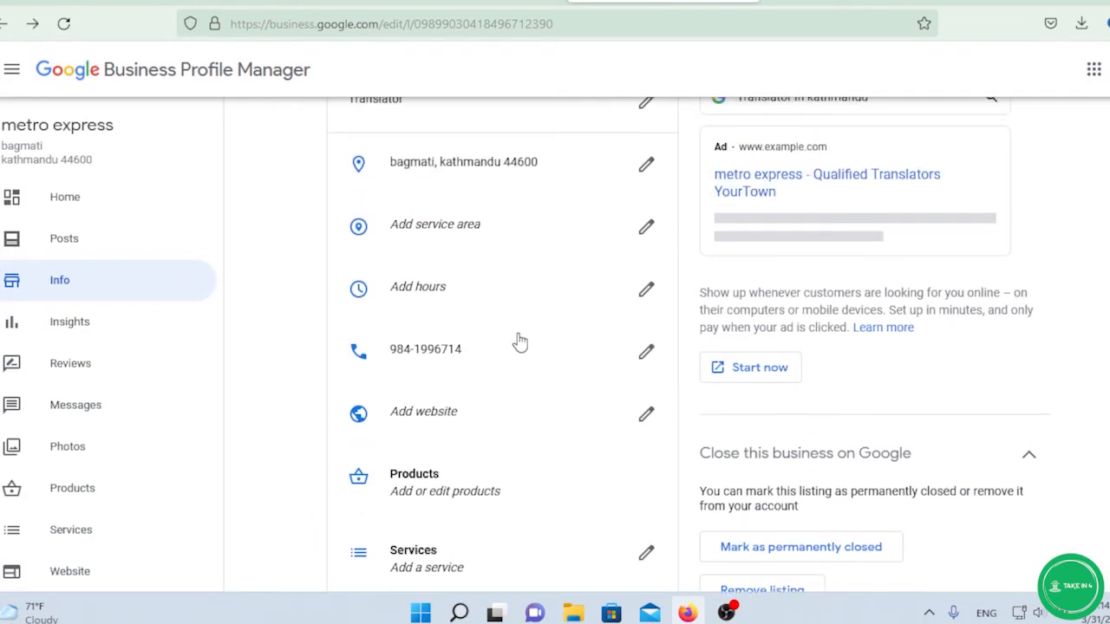
scroll(486, 286, "down", 1)
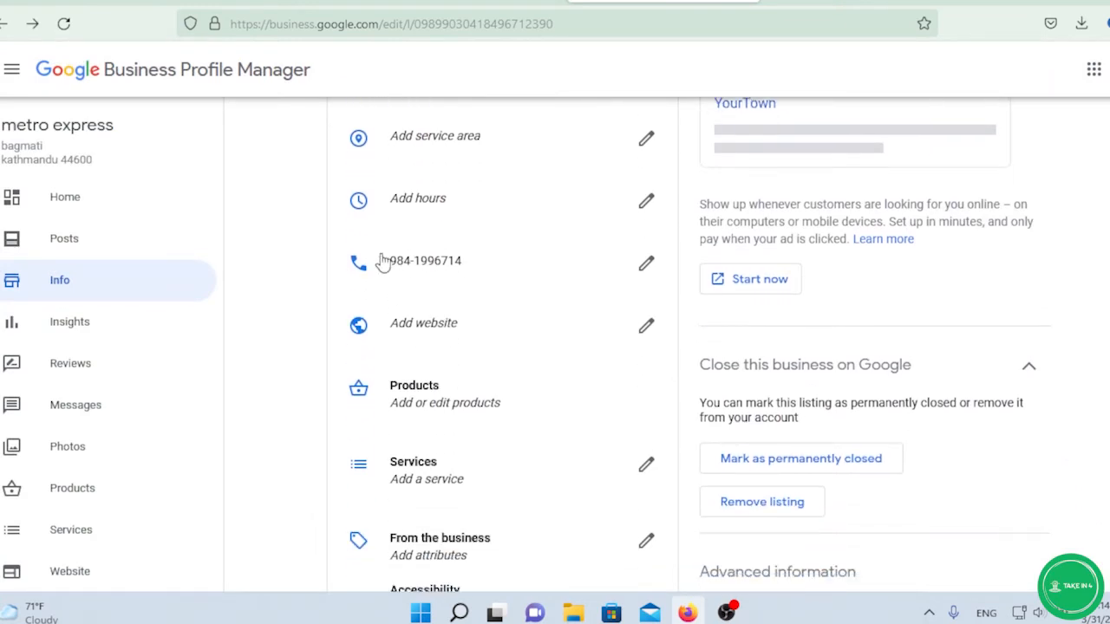
scroll(477, 254, "down", 1)
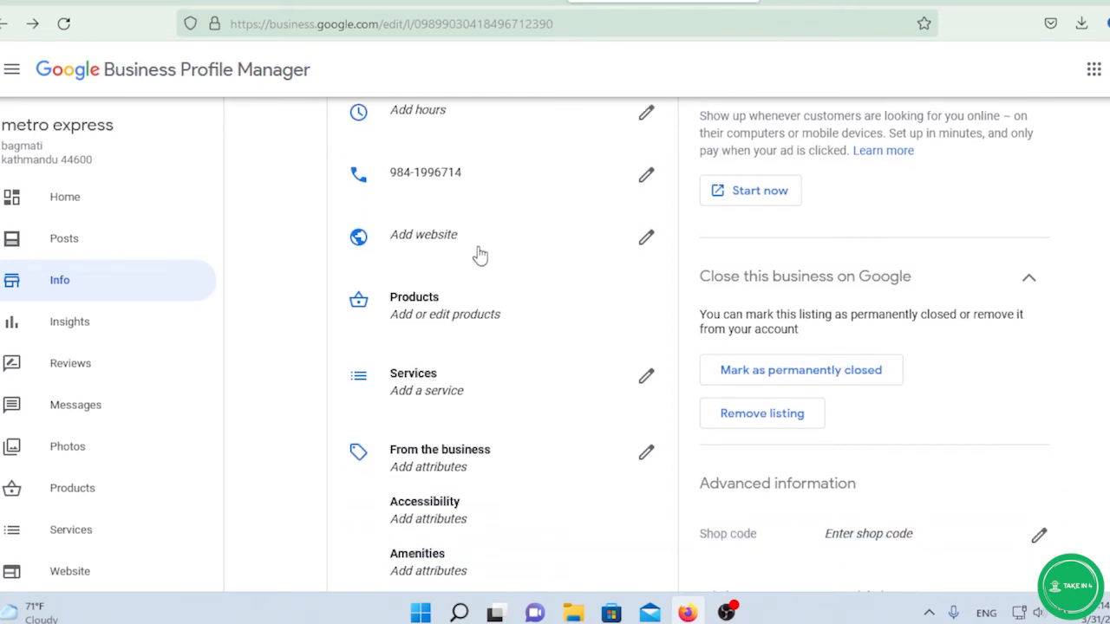
scroll(440, 258, "down", 1)
scroll(441, 258, "up", 1)
scroll(607, 246, "down", 2)
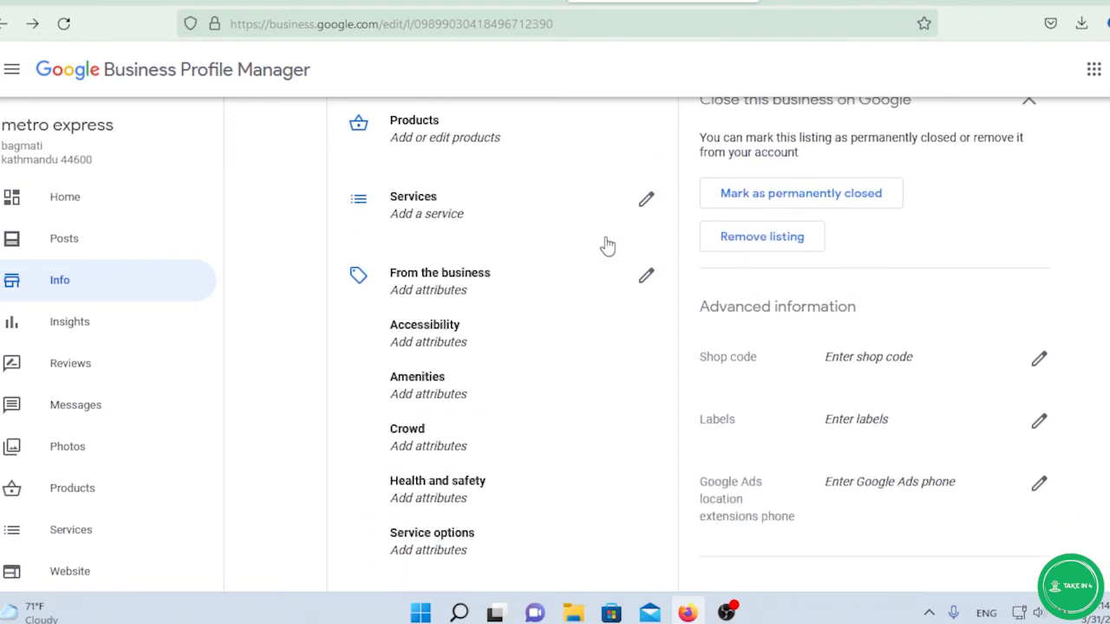
scroll(607, 247, "up", 1)
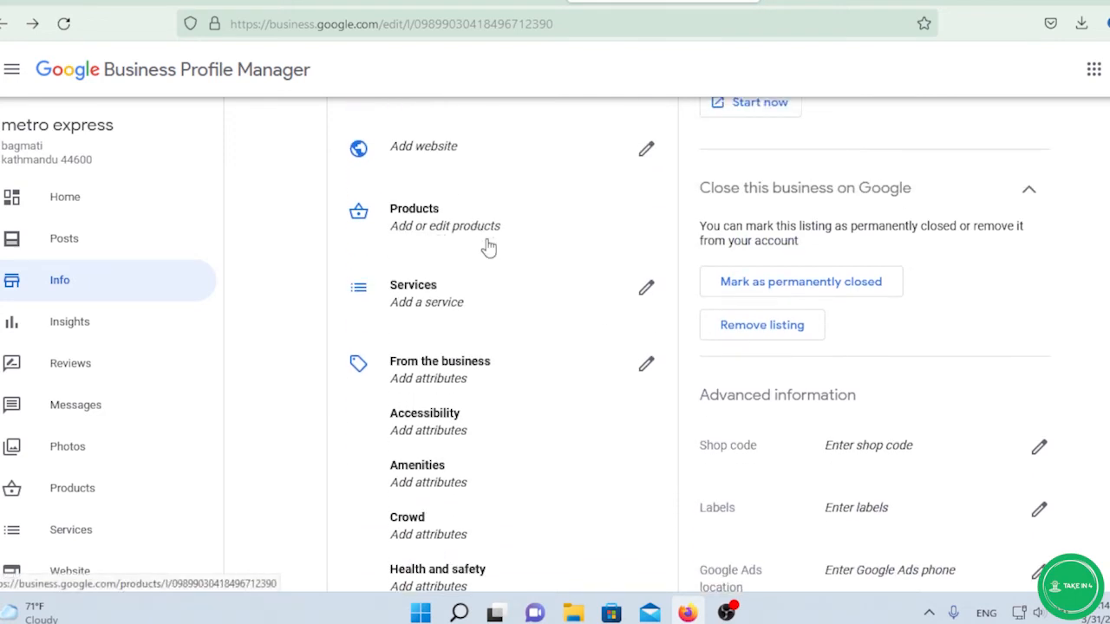
scroll(516, 284, "up", 1)
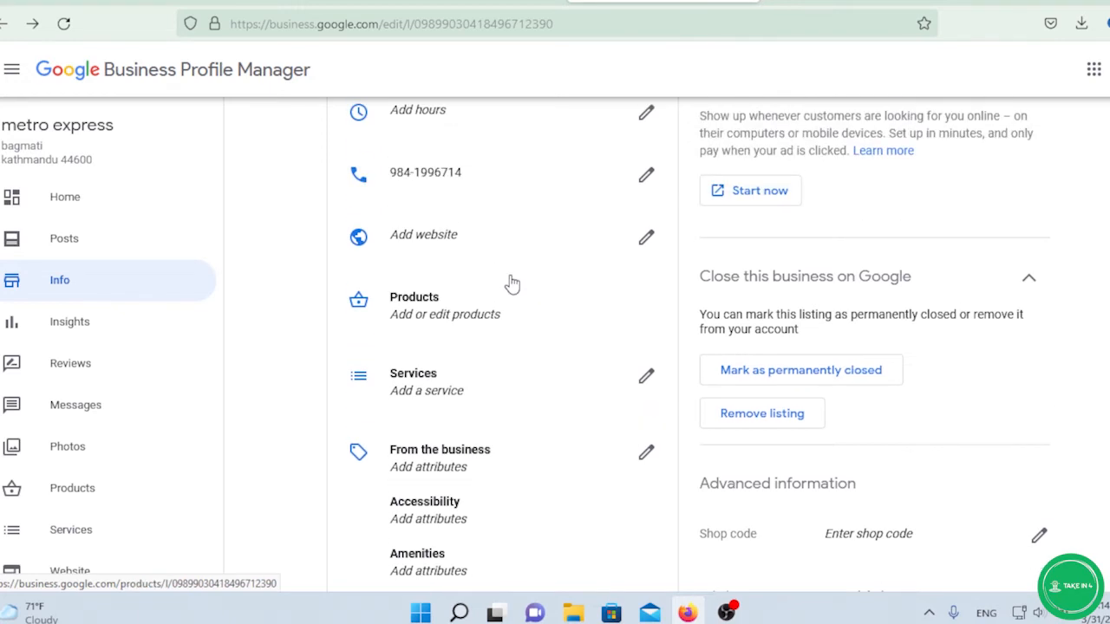
scroll(511, 284, "down", 1)
left_click(404, 218)
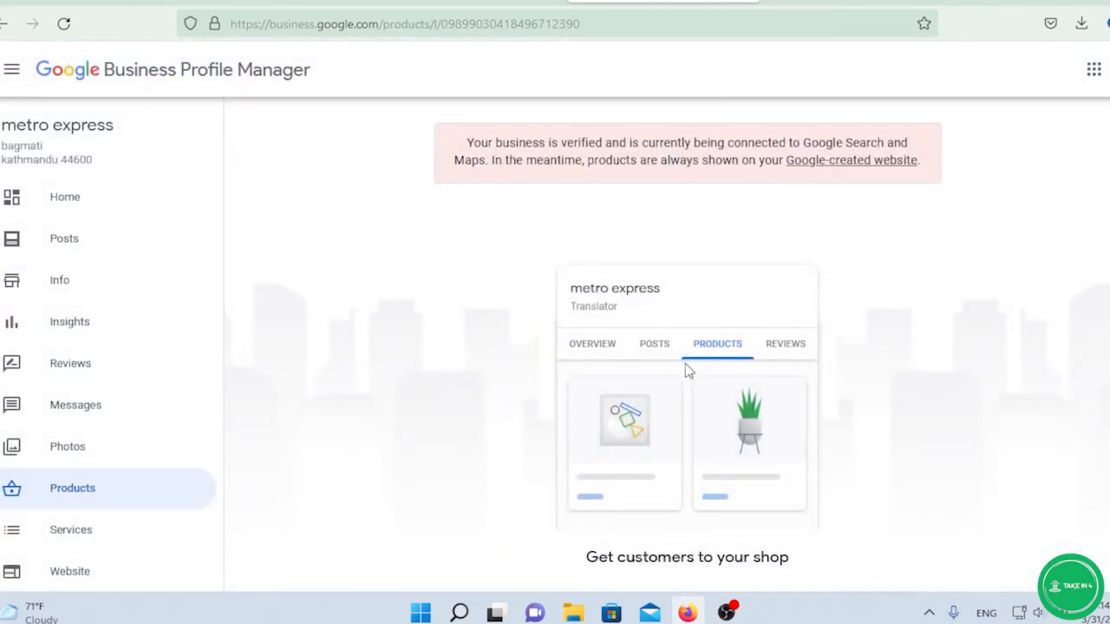
left_click(7, 28)
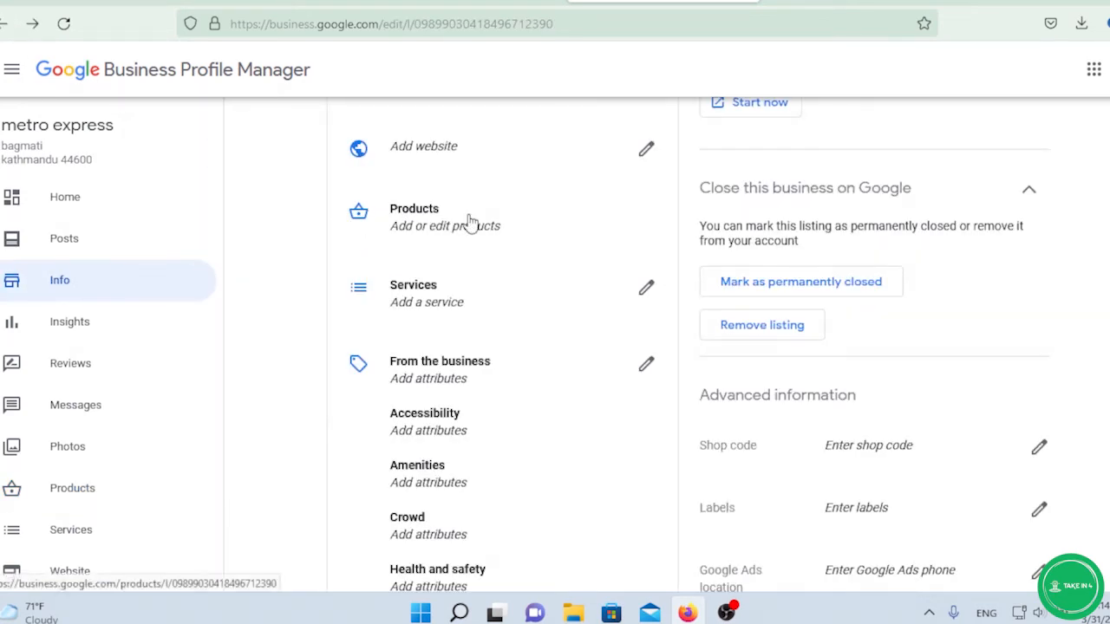
scroll(649, 224, "down", 1)
Draft a custom service 'cargo' with a second entry, then close the Services editor unsaved.
left_click(641, 204)
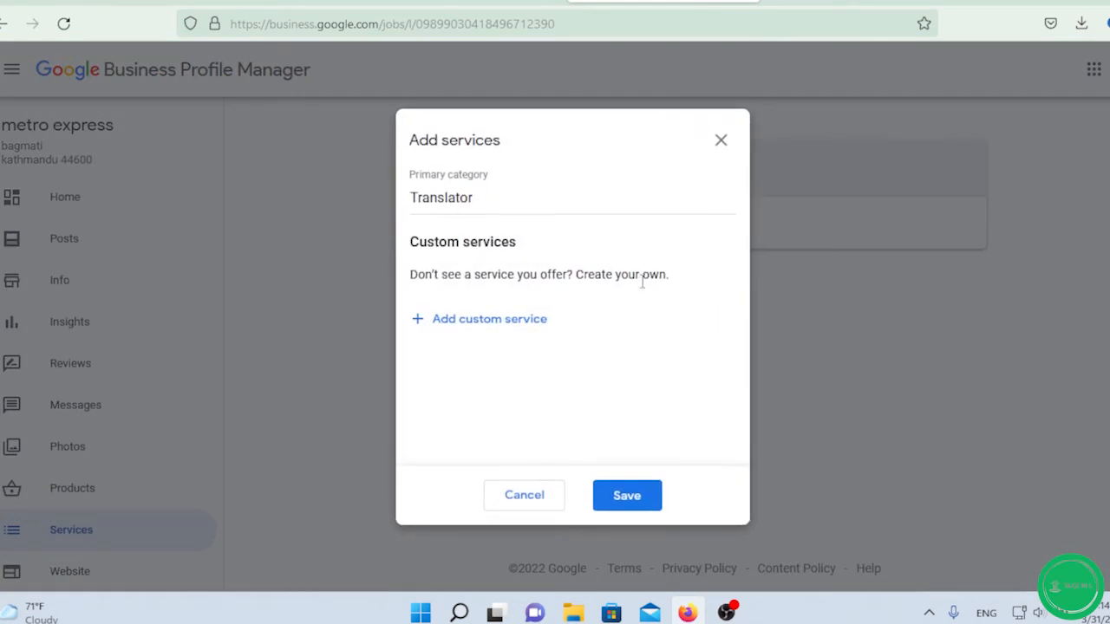
left_click(427, 319)
left_click(502, 330)
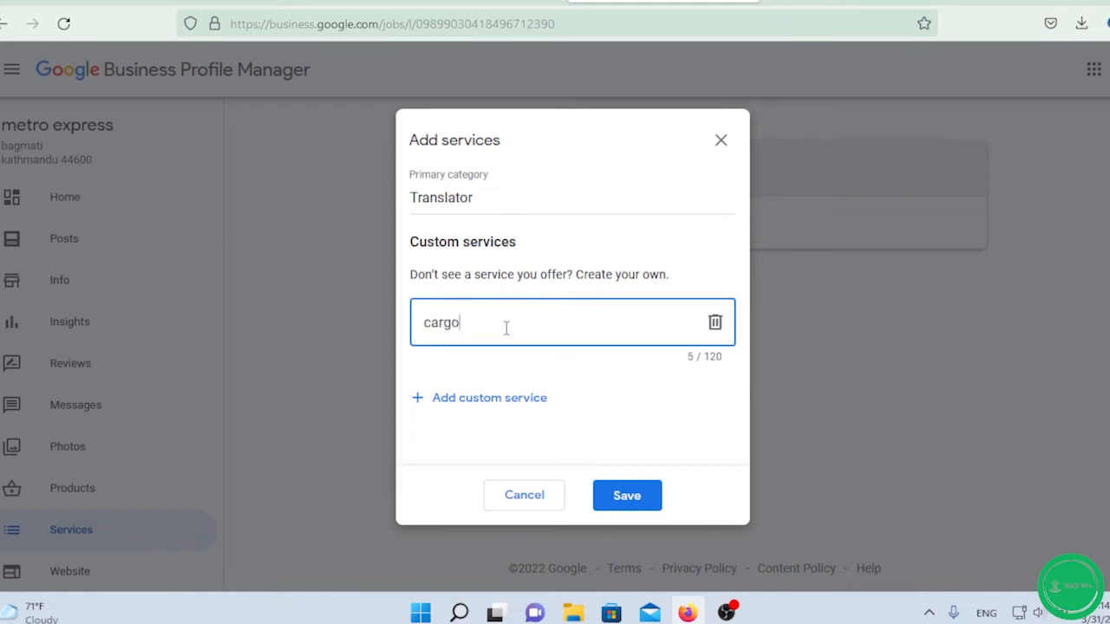
left_click(510, 400)
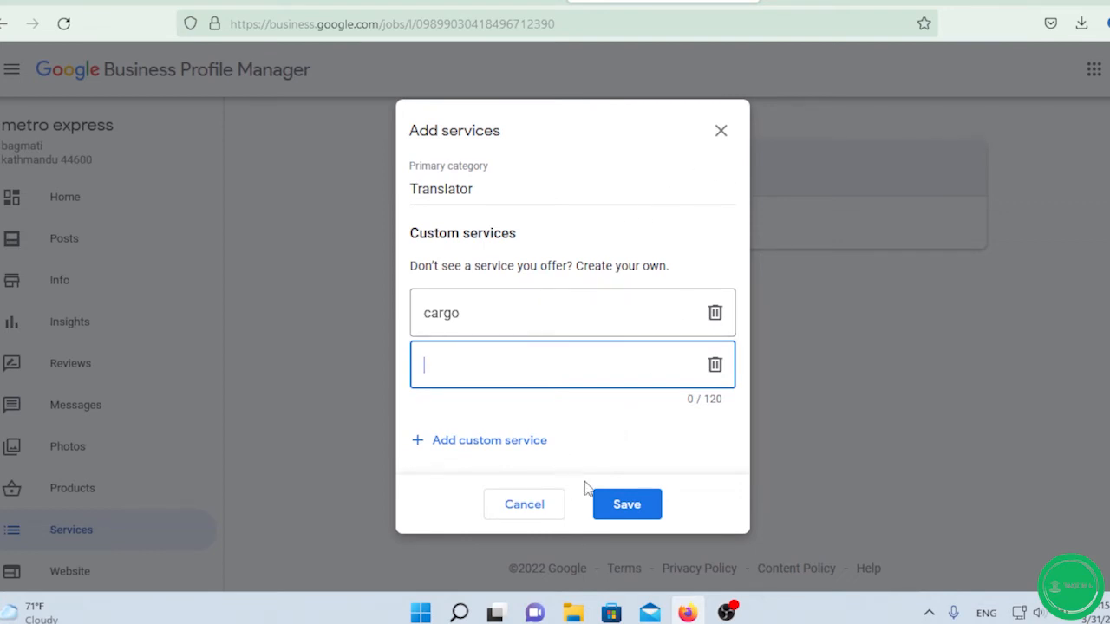
left_click(721, 132)
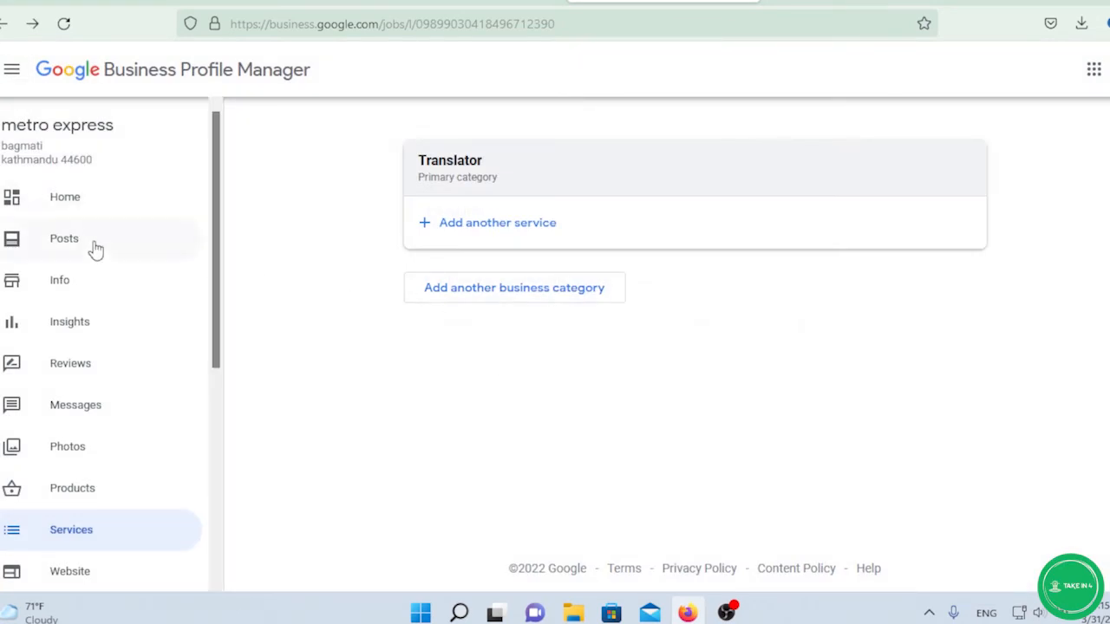
scroll(121, 343, "down", 3)
scroll(121, 342, "down", 2)
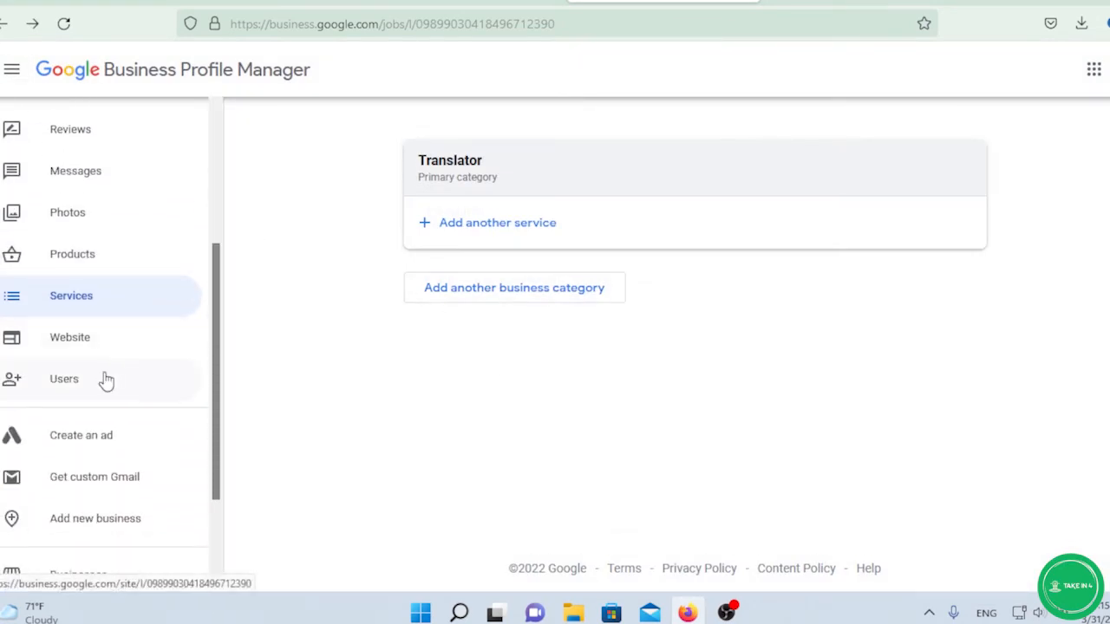
Open the website builder and dismiss its welcome message and 'Publish when ready' tip.
left_click(99, 343)
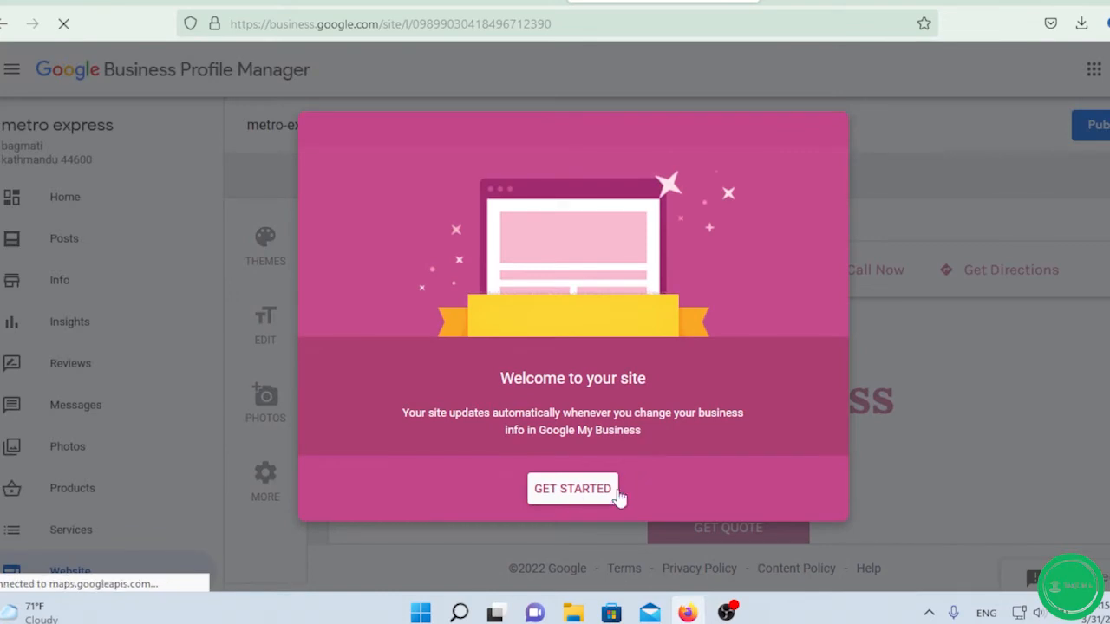
left_click(574, 489)
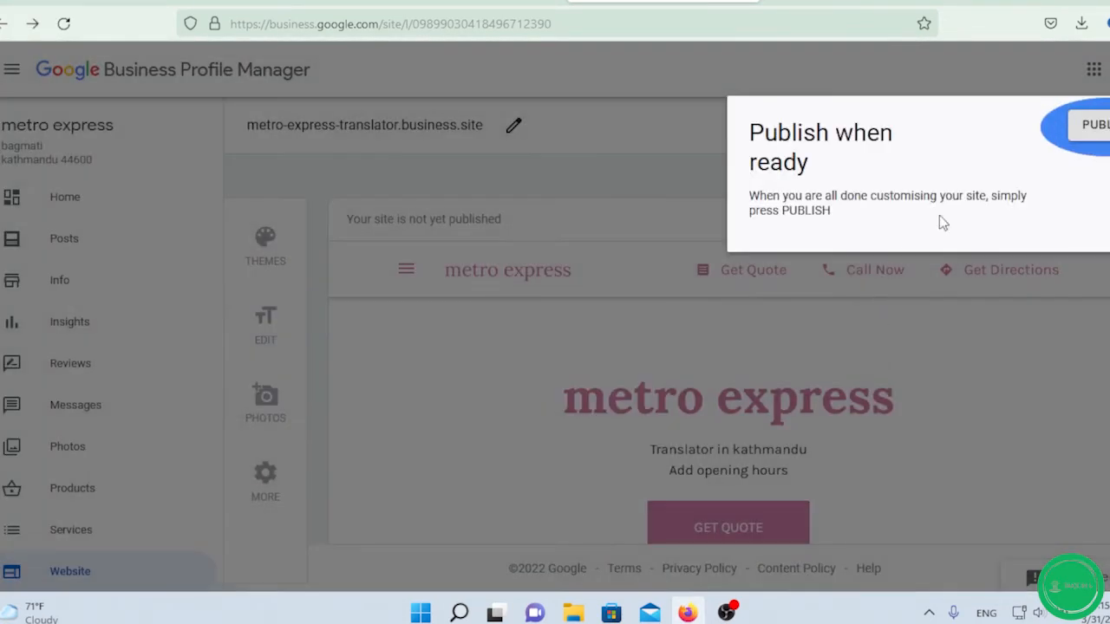
left_click(621, 172)
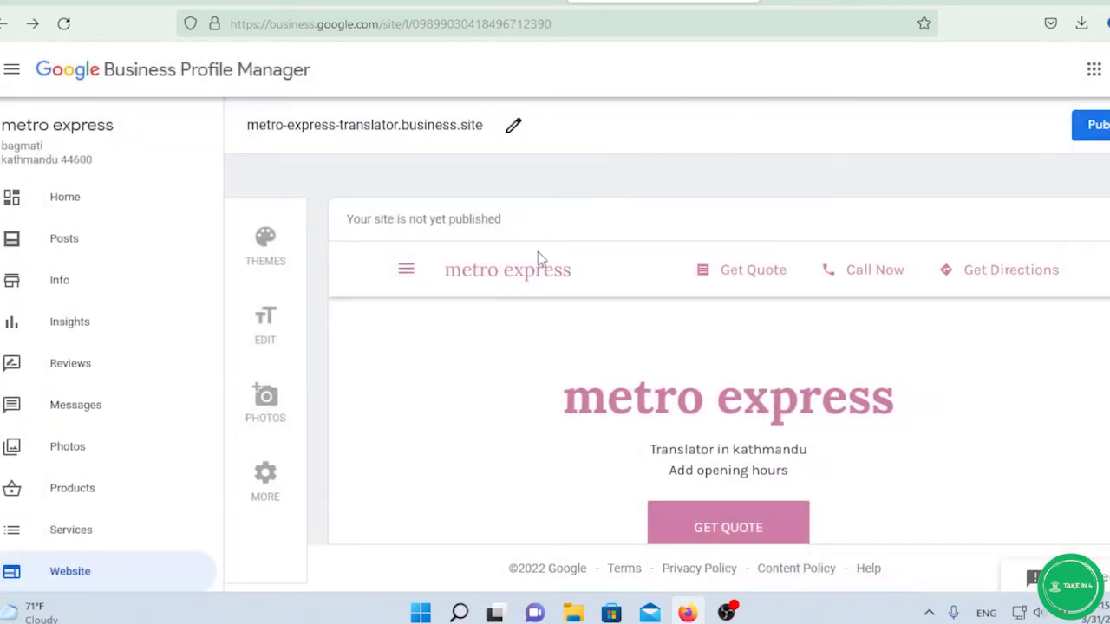
scroll(82, 379, "down", 3)
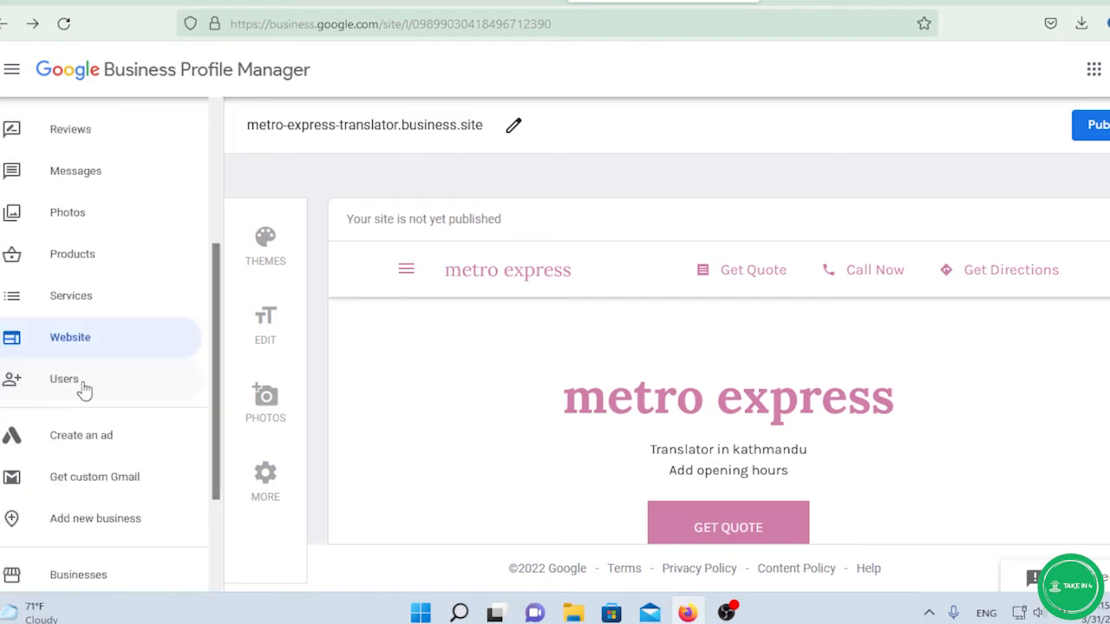
View the list of profile managers under Users, then close it.
left_click(81, 379)
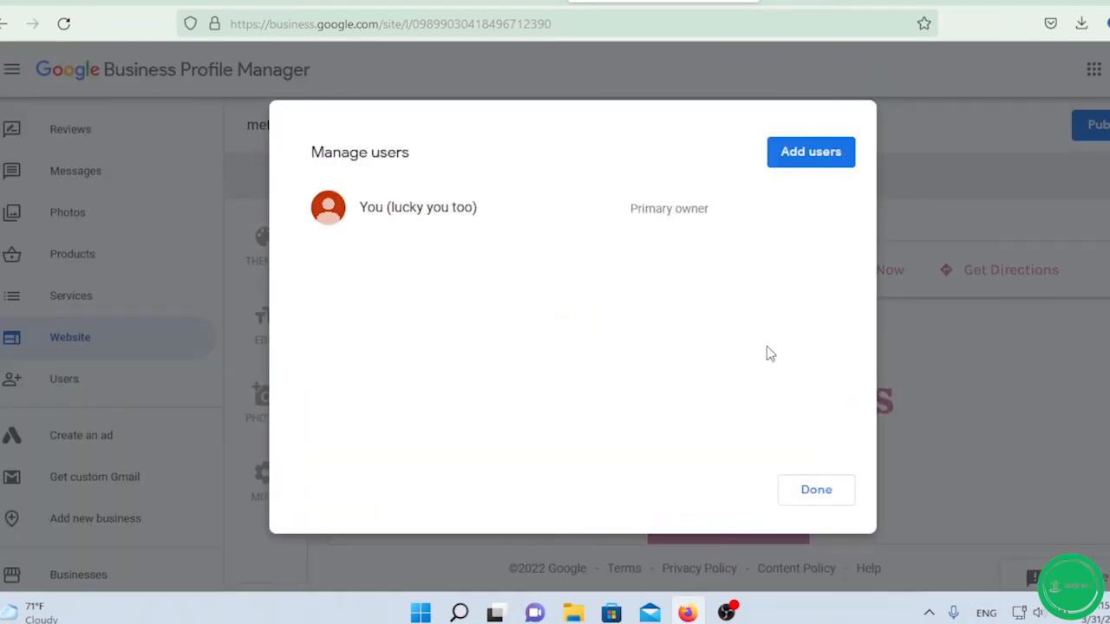
left_click(824, 494)
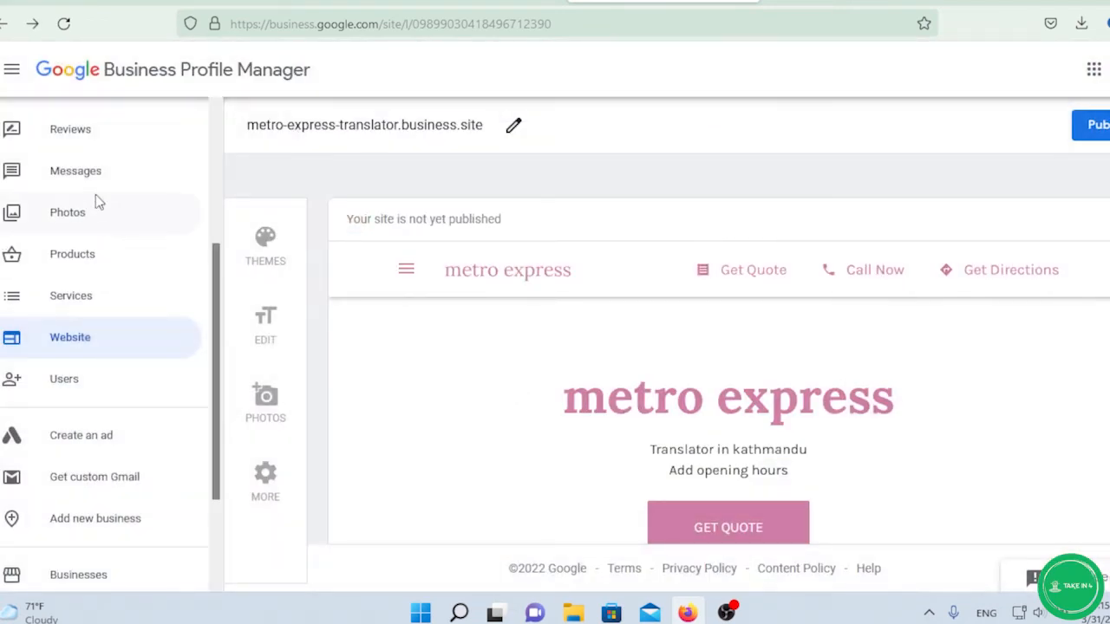
scroll(95, 201, "up", 3)
Open the Info page and scroll through the metro express business details.
left_click(73, 278)
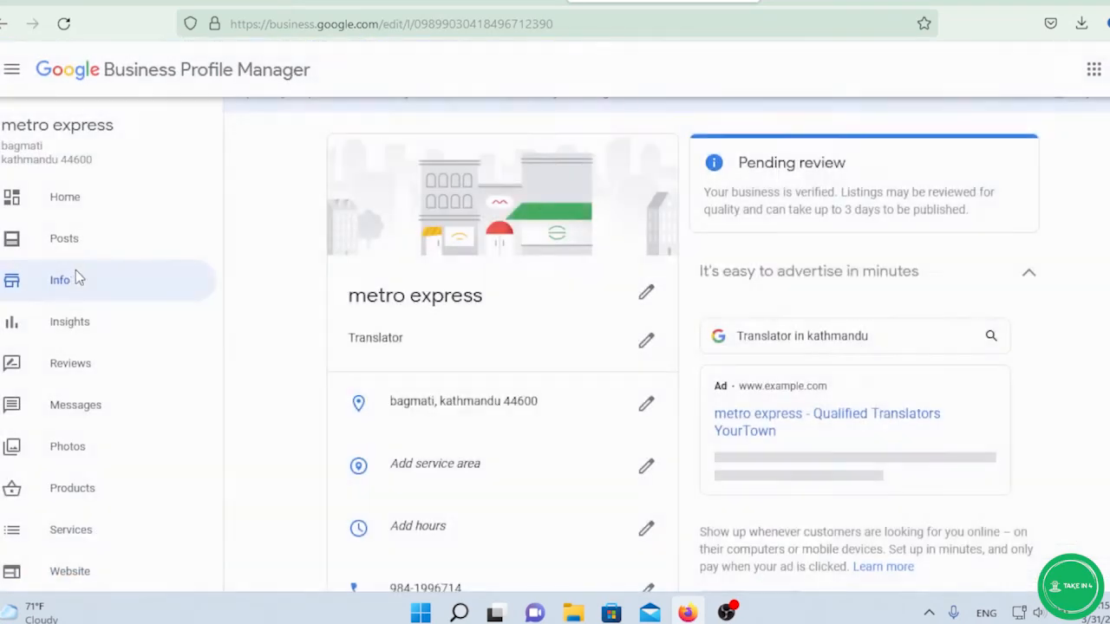
scroll(488, 183, "down", 6)
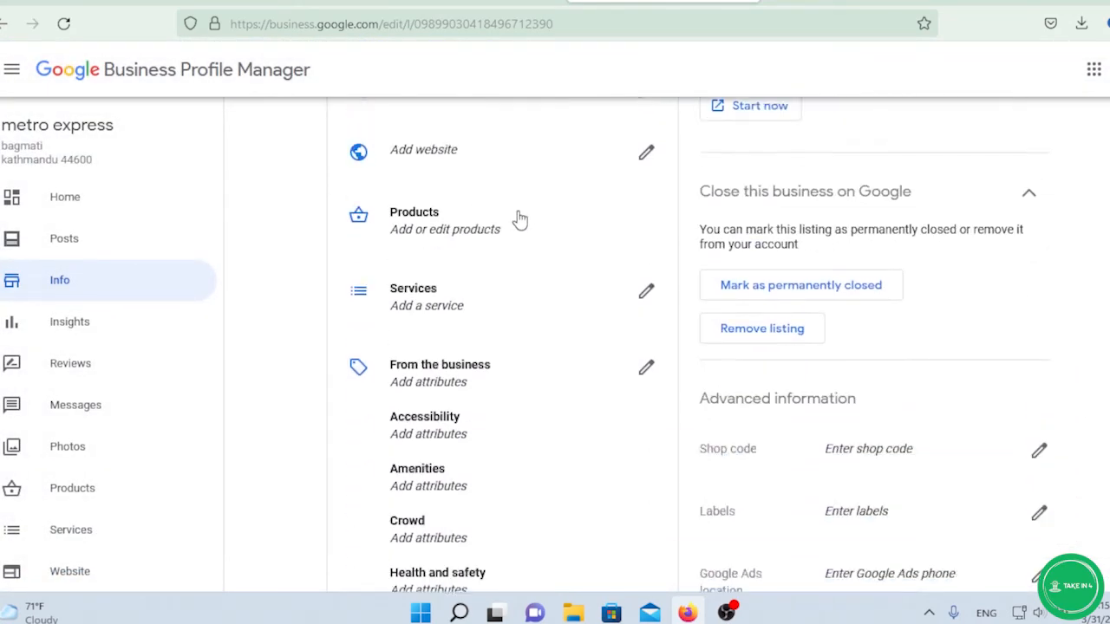
scroll(515, 218, "down", 3)
scroll(503, 246, "up", 1)
scroll(503, 240, "down", 3)
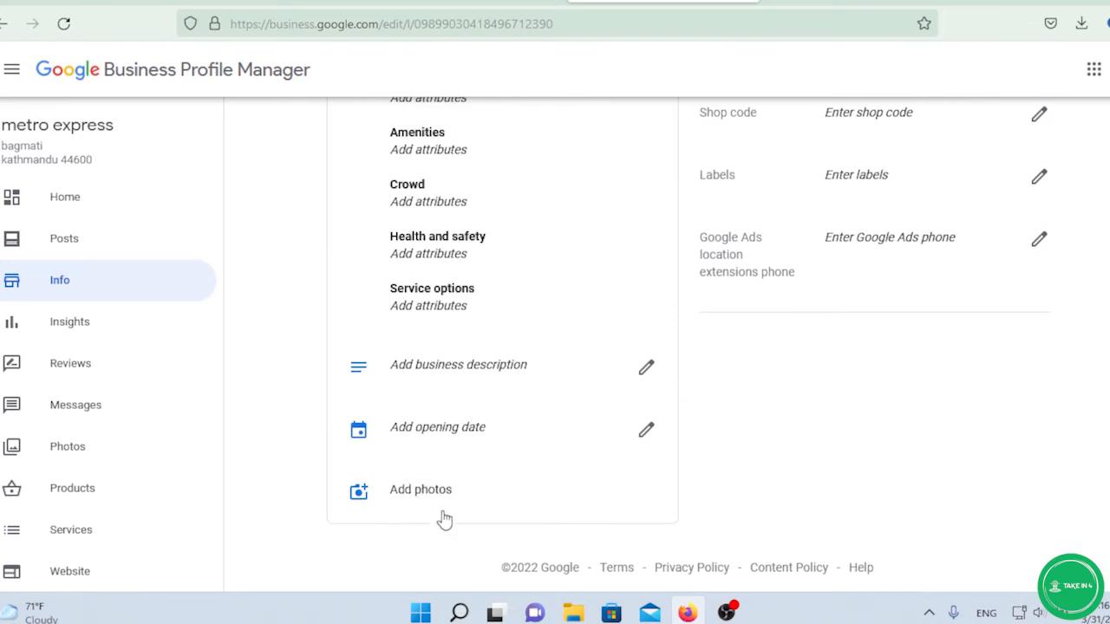
Browse the Photos page past its tip and eye-break popups, then start a new post from Home.
left_click(417, 492)
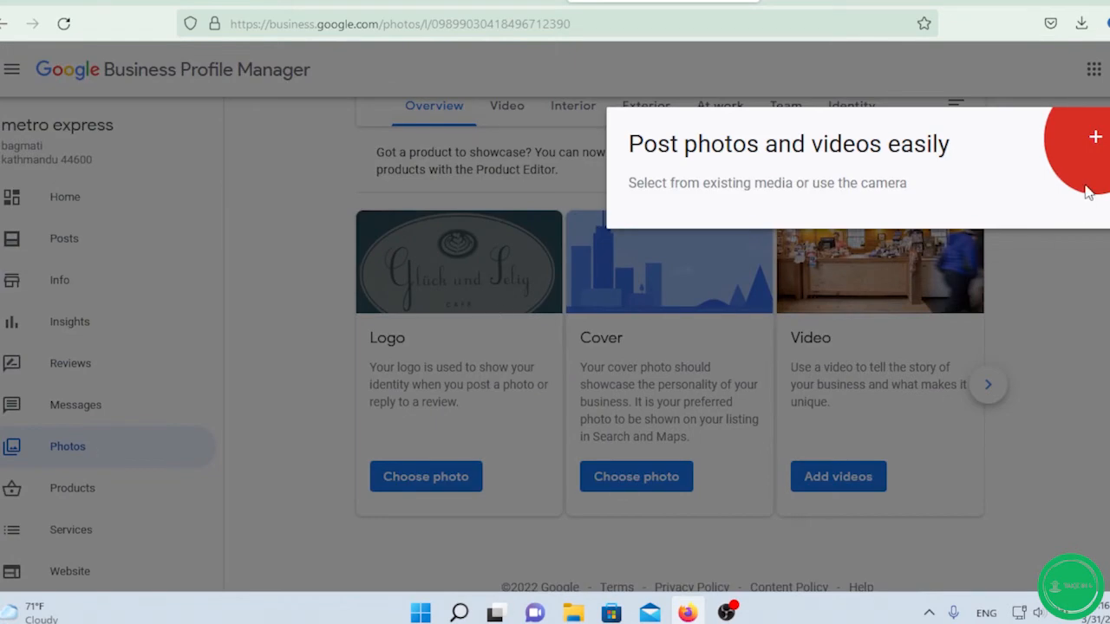
left_click(1088, 299)
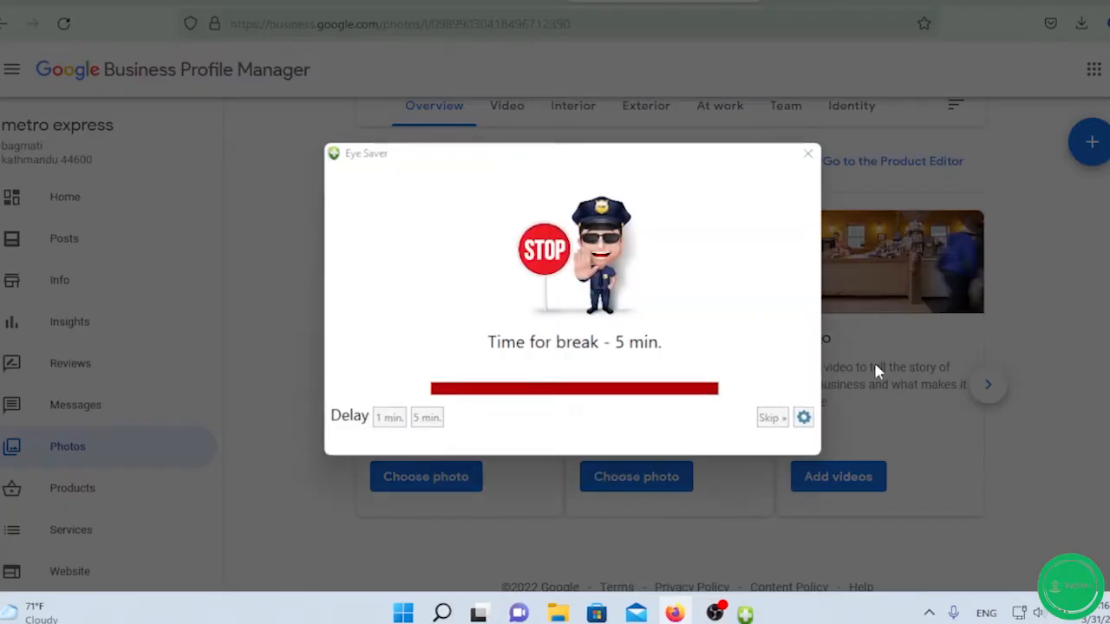
left_click(771, 418)
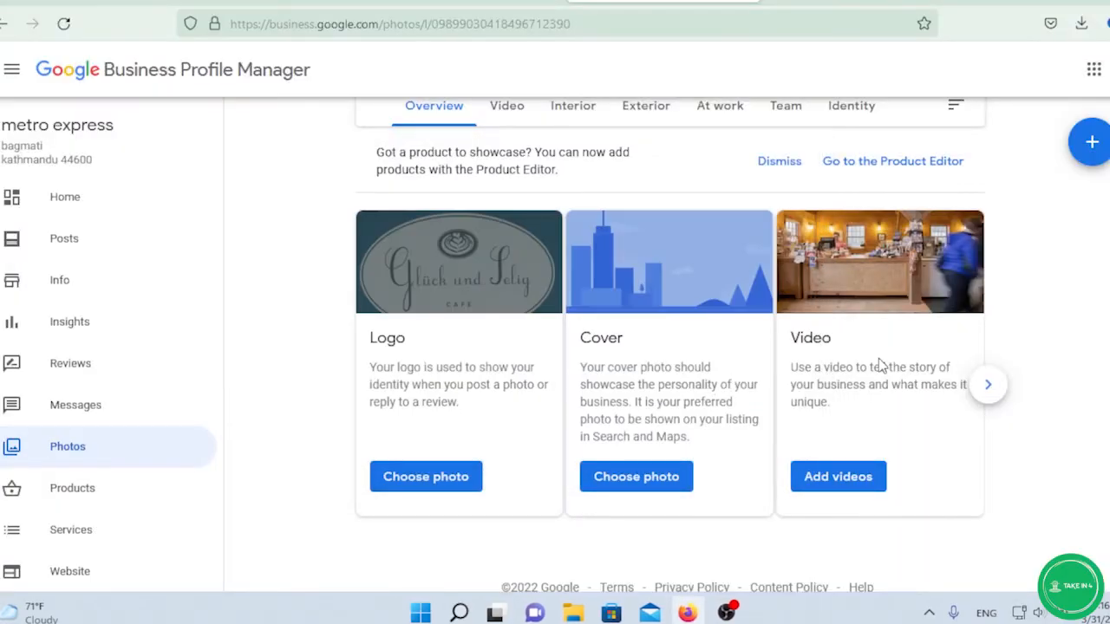
scroll(879, 364, "down", 1)
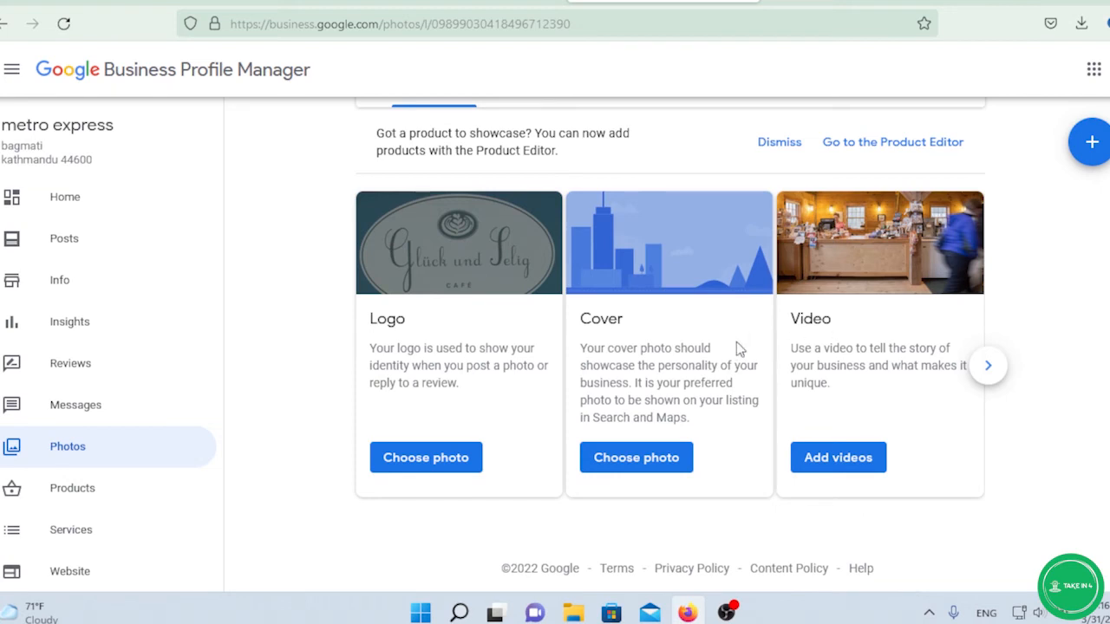
scroll(130, 386, "down", 2)
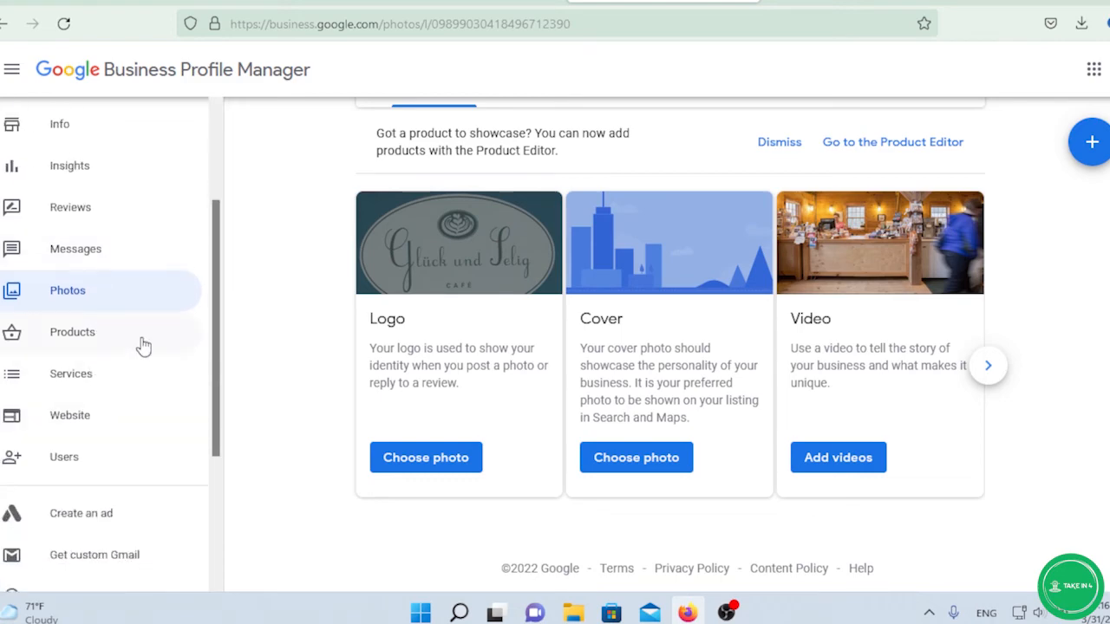
scroll(141, 351, "down", 3)
scroll(139, 485, "up", 5)
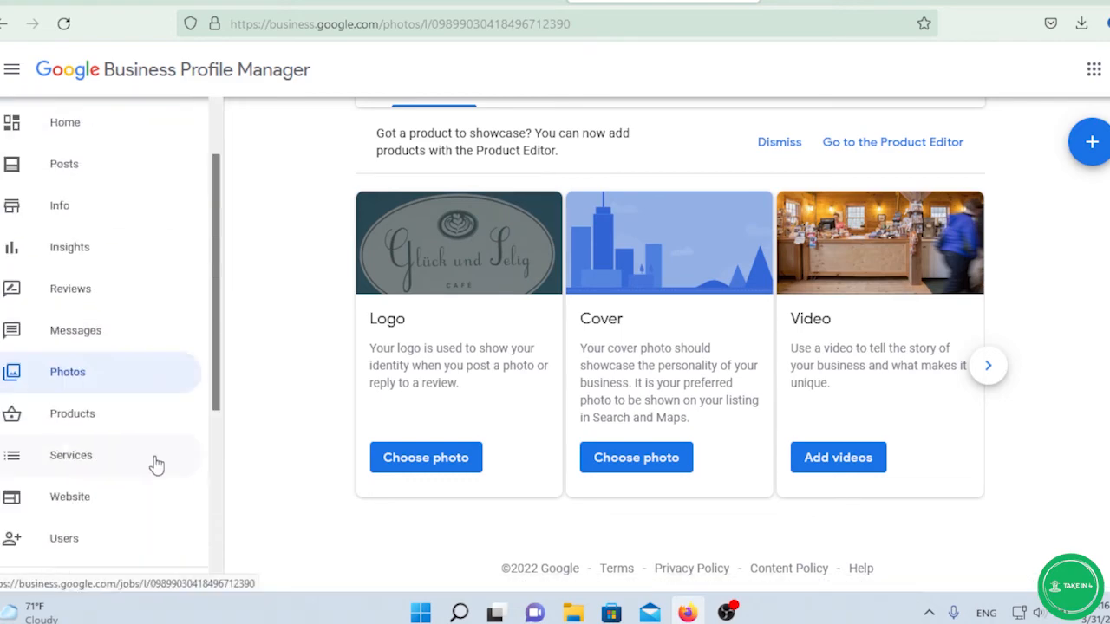
scroll(306, 362, "up", 1)
left_click(97, 136)
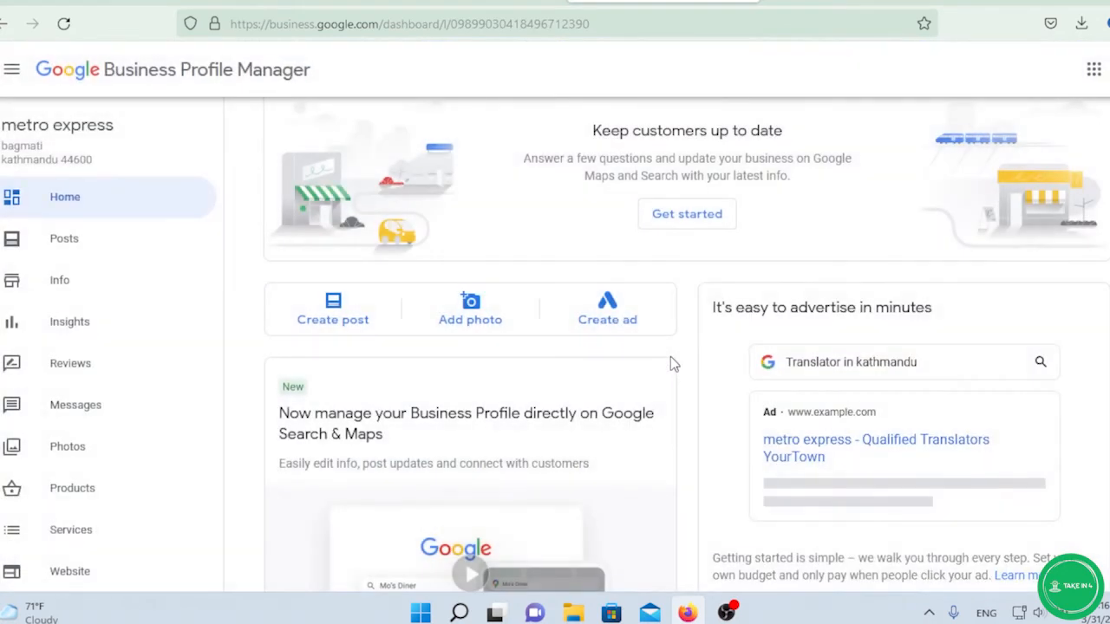
left_click(326, 321)
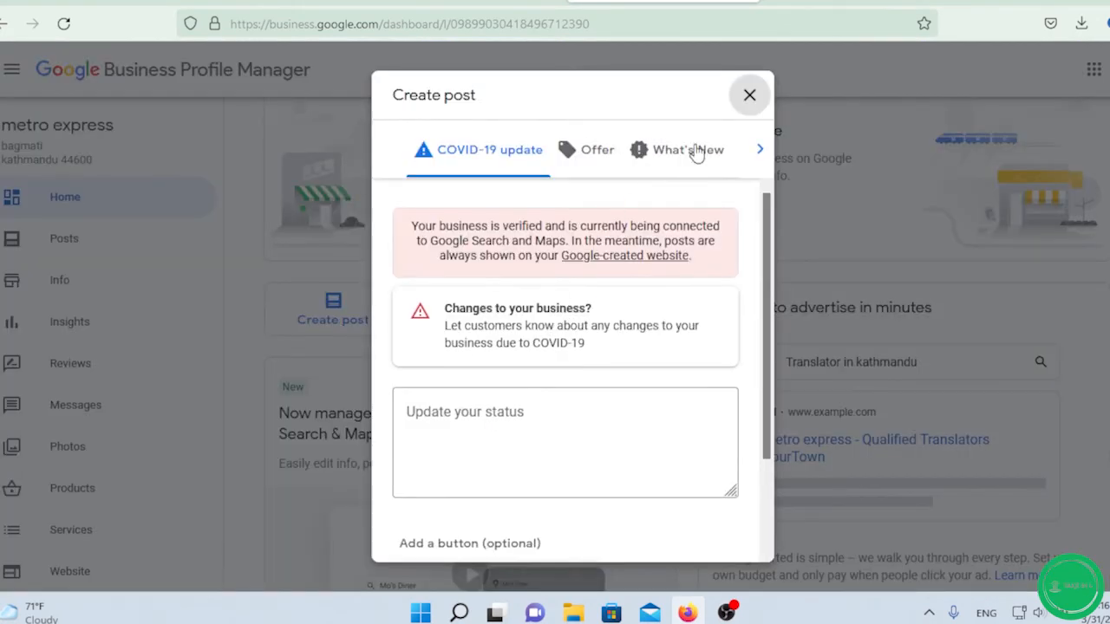
left_click(697, 152)
scroll(595, 371, "down", 3)
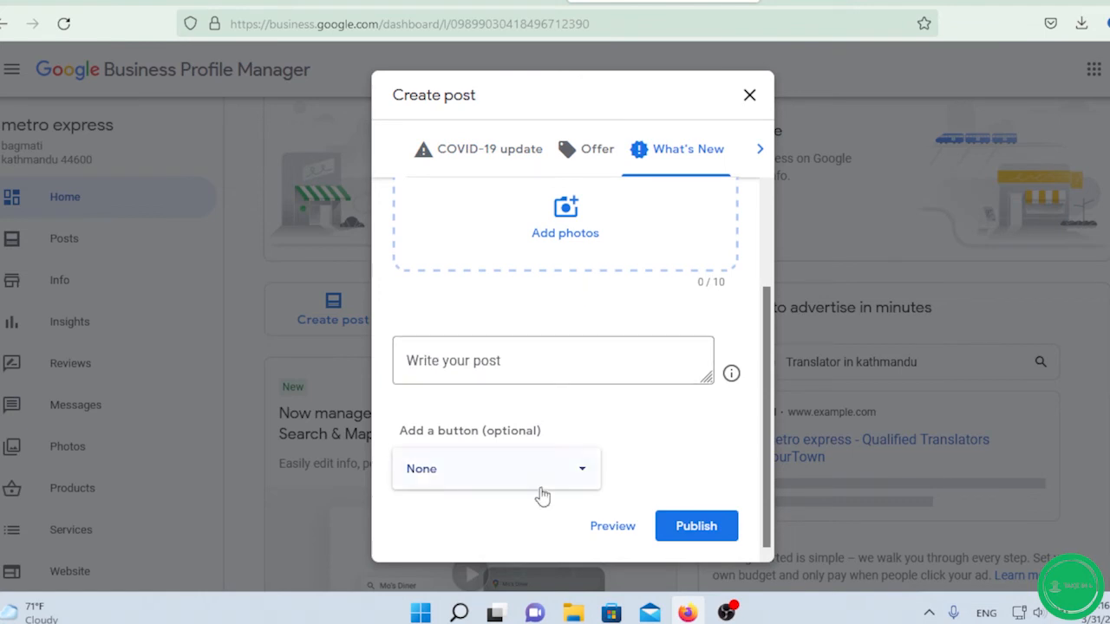
left_click(579, 487)
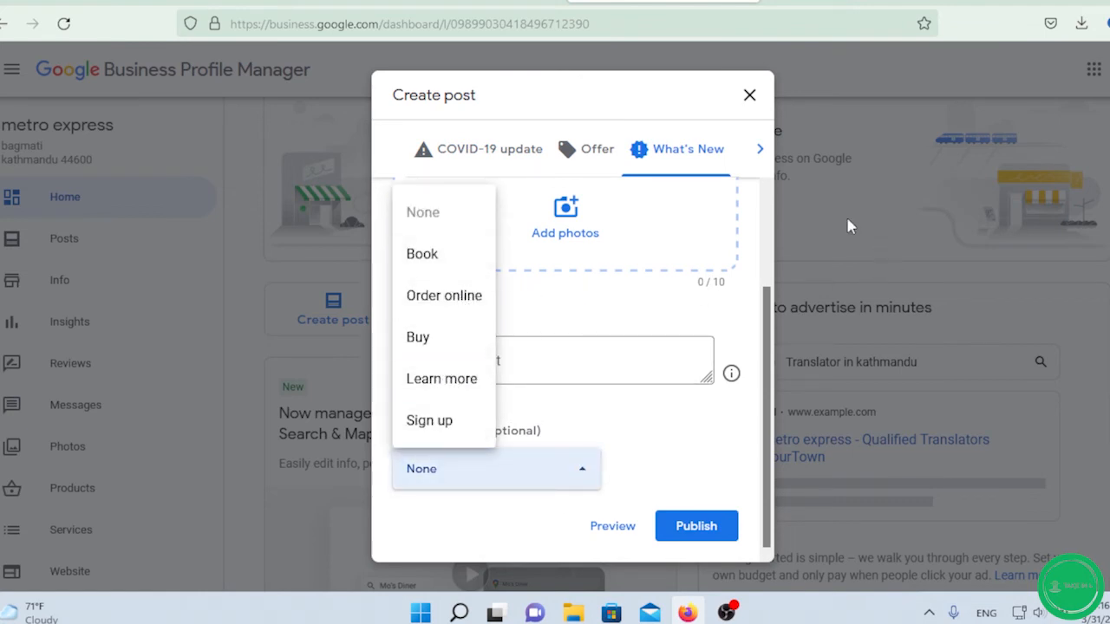
left_click(747, 96)
scroll(728, 287, "down", 8)
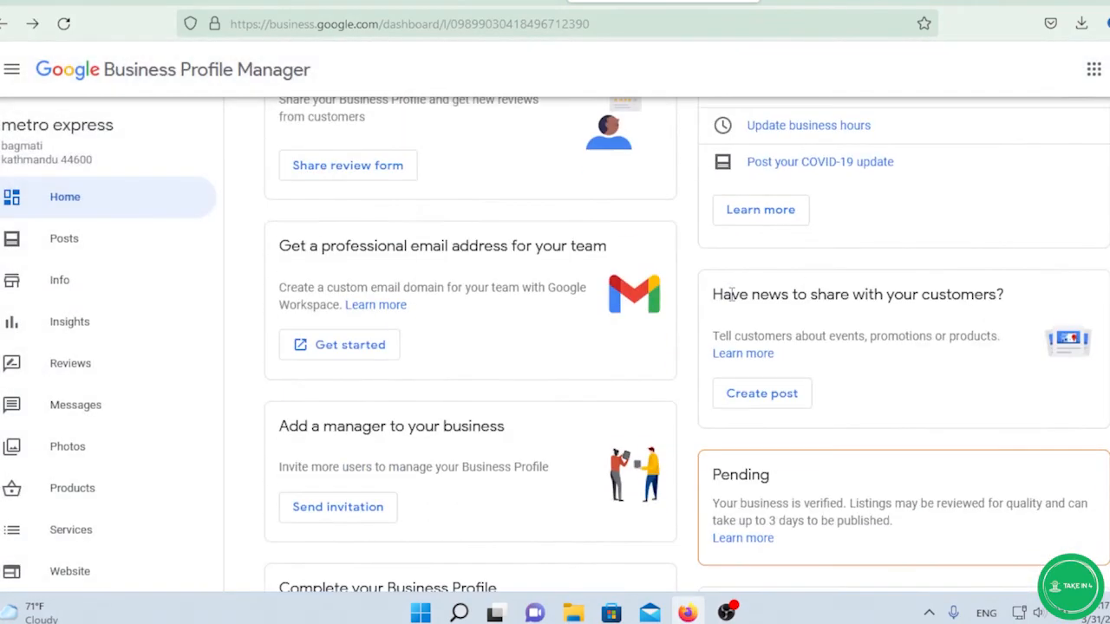
scroll(733, 299, "up", 5)
scroll(733, 299, "up", 3)
scroll(733, 303, "down", 9)
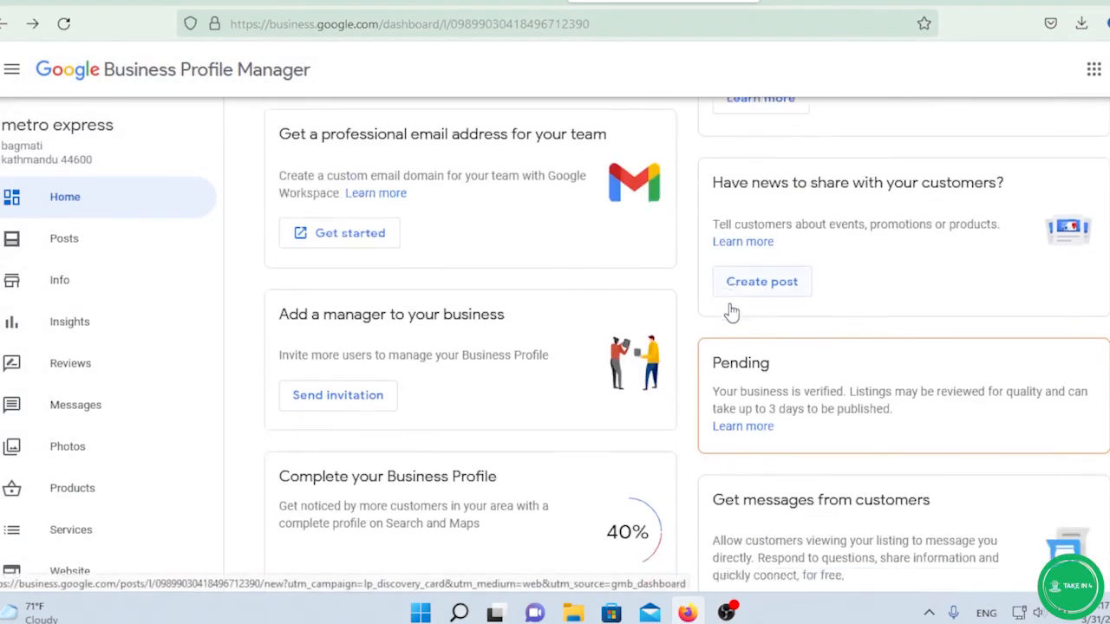
scroll(731, 310, "up", 2)
scroll(729, 303, "down", 1)
scroll(731, 310, "up", 4)
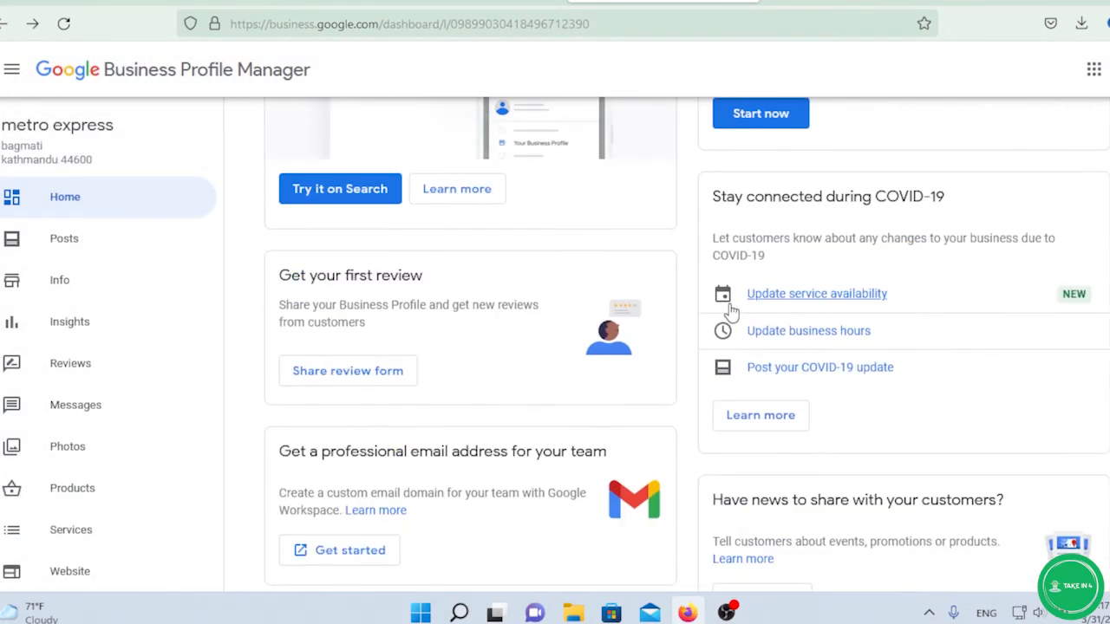
scroll(731, 311, "up", 2)
scroll(731, 311, "down", 7)
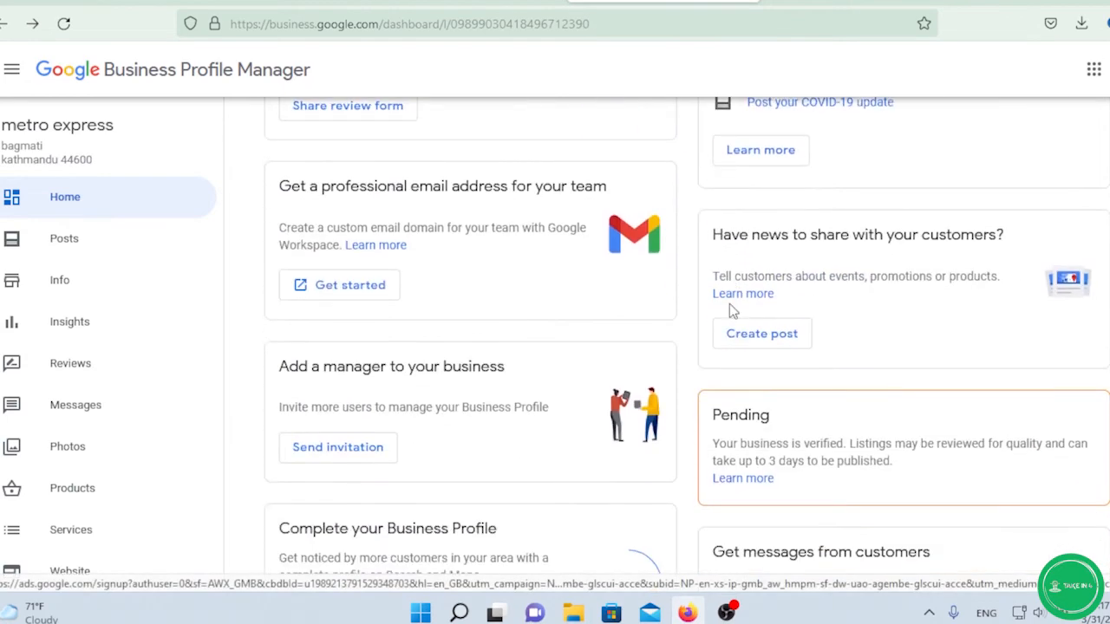
scroll(732, 310, "up", 8)
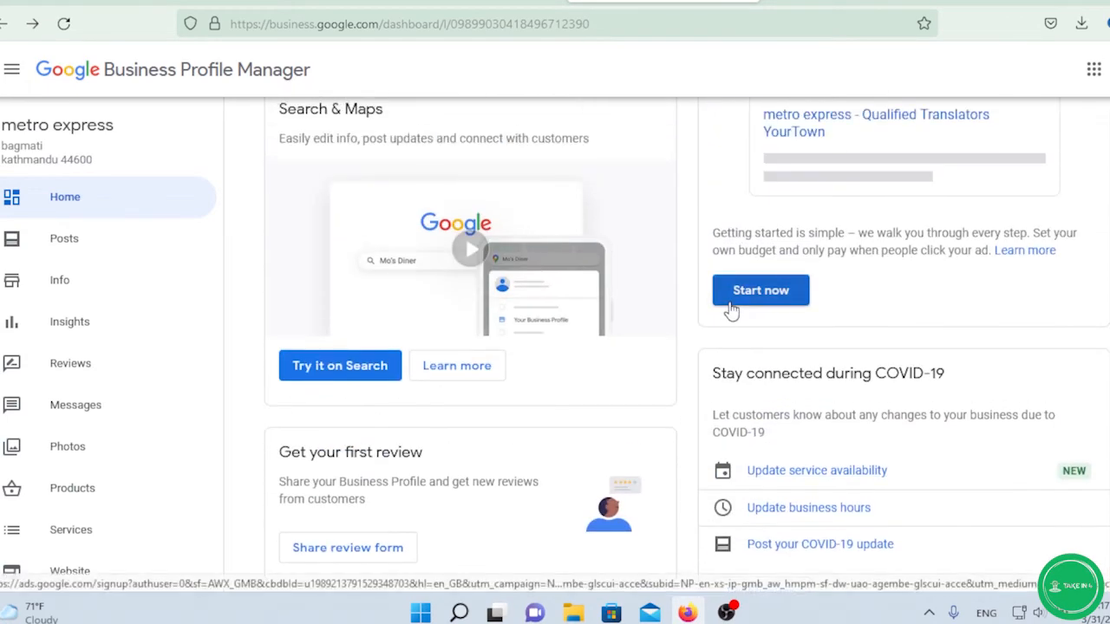
scroll(736, 303, "up", 2)
scroll(725, 304, "up", 2)
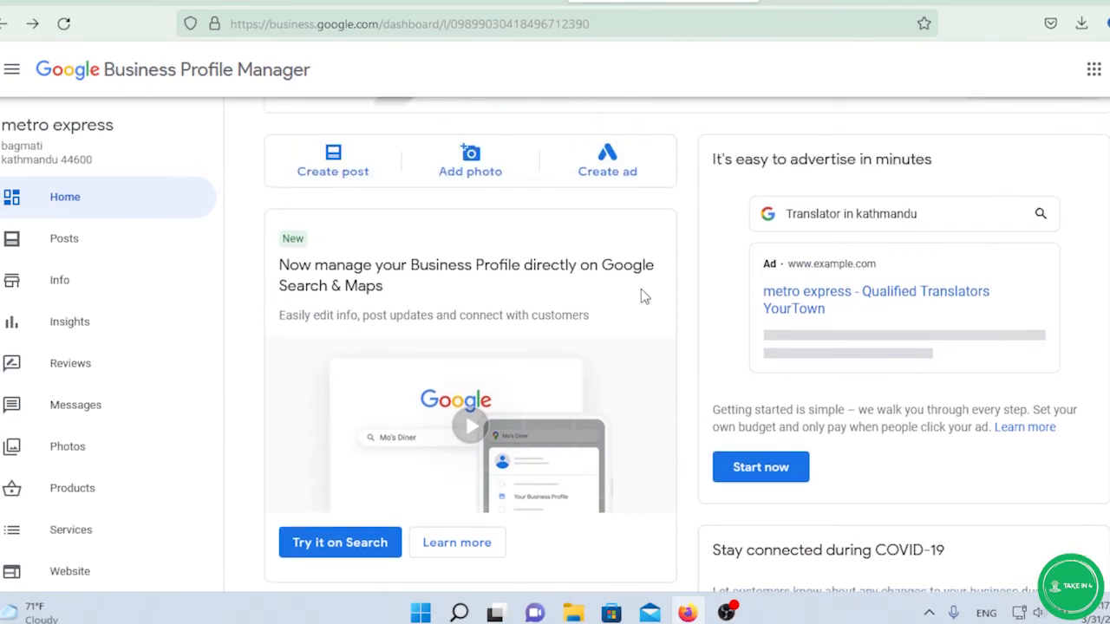
scroll(613, 279, "up", 1)
scroll(613, 279, "down", 2)
scroll(616, 285, "down", 8)
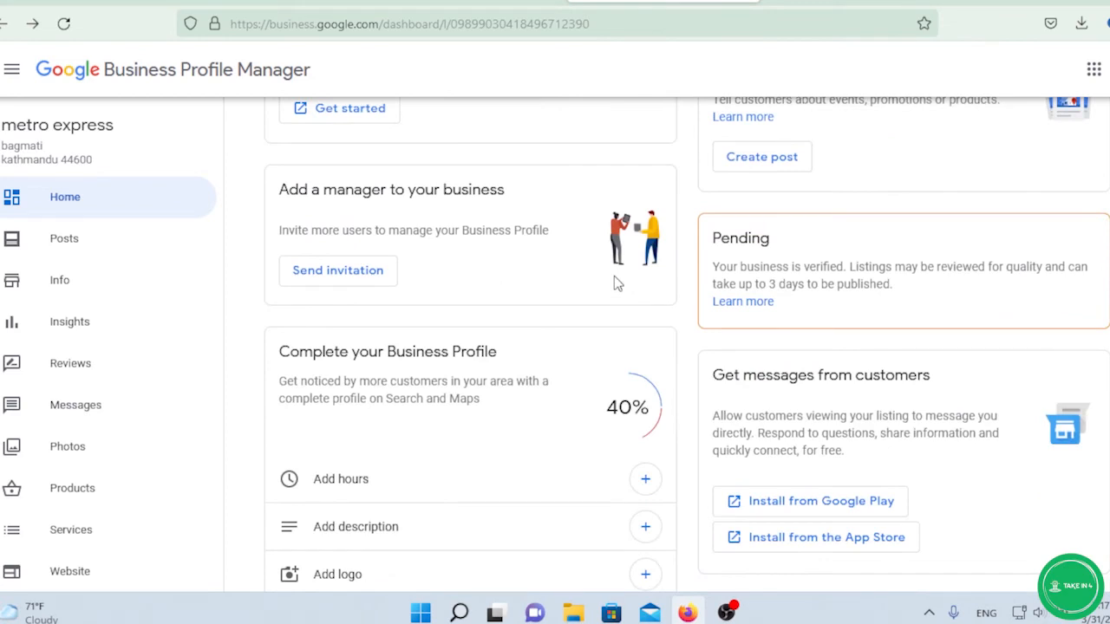
scroll(616, 282, "down", 2)
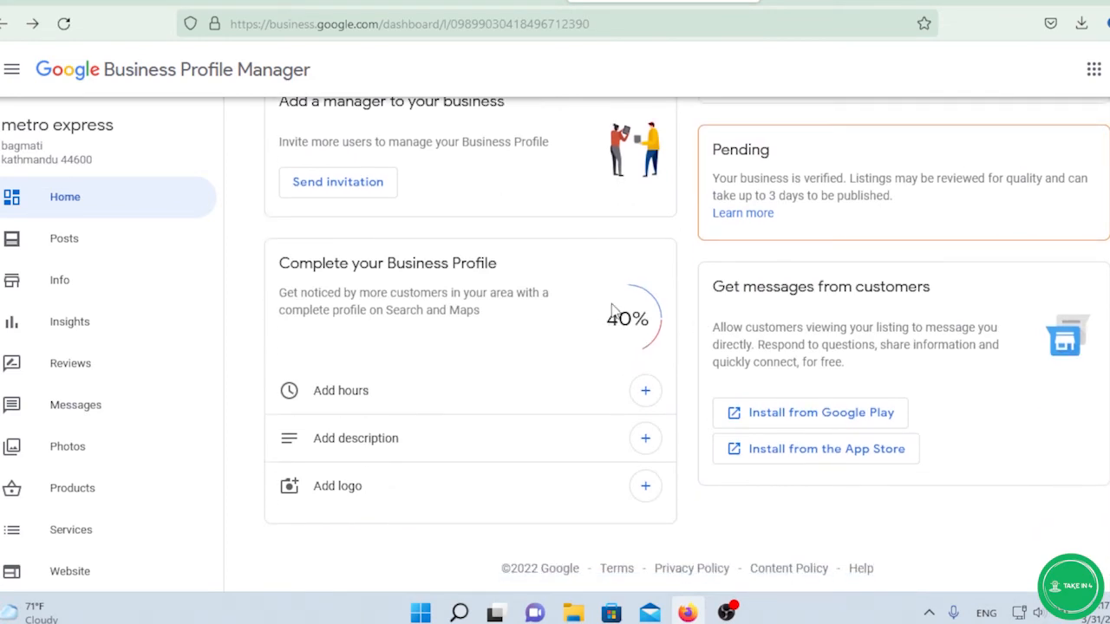
scroll(612, 311, "up", 2)
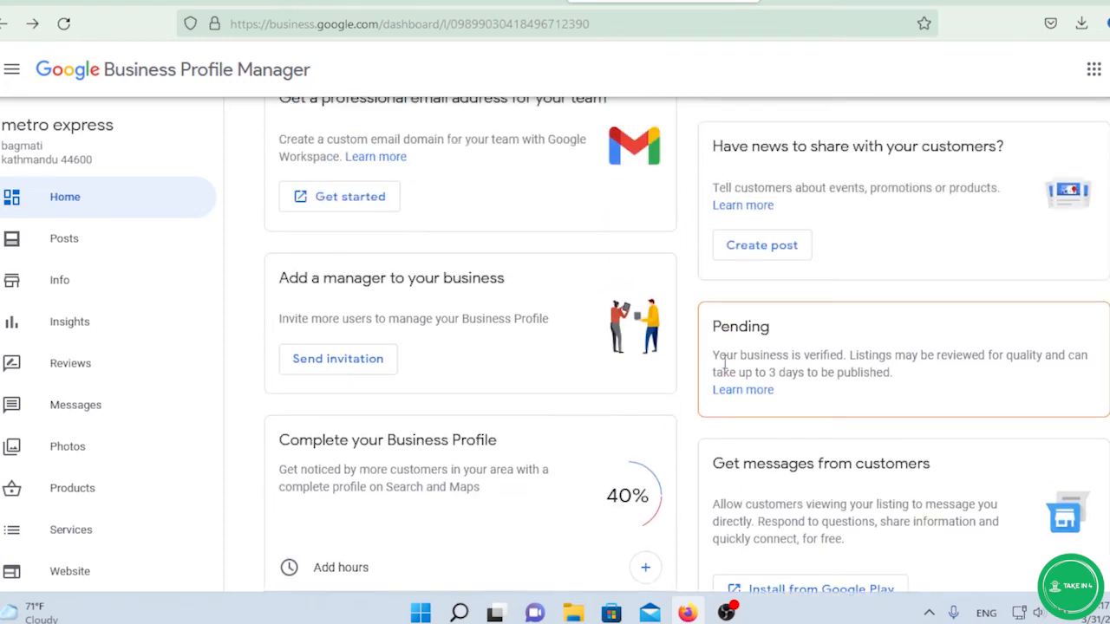
scroll(495, 266, "down", 2)
scroll(495, 266, "up", 2)
scroll(495, 267, "down", 2)
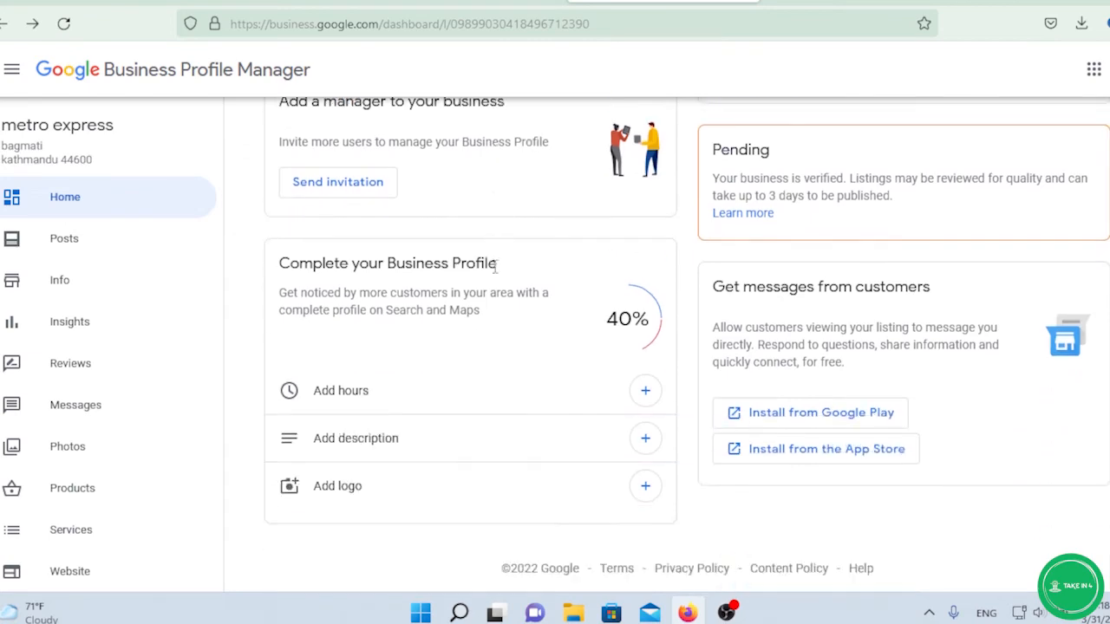
scroll(495, 266, "up", 8)
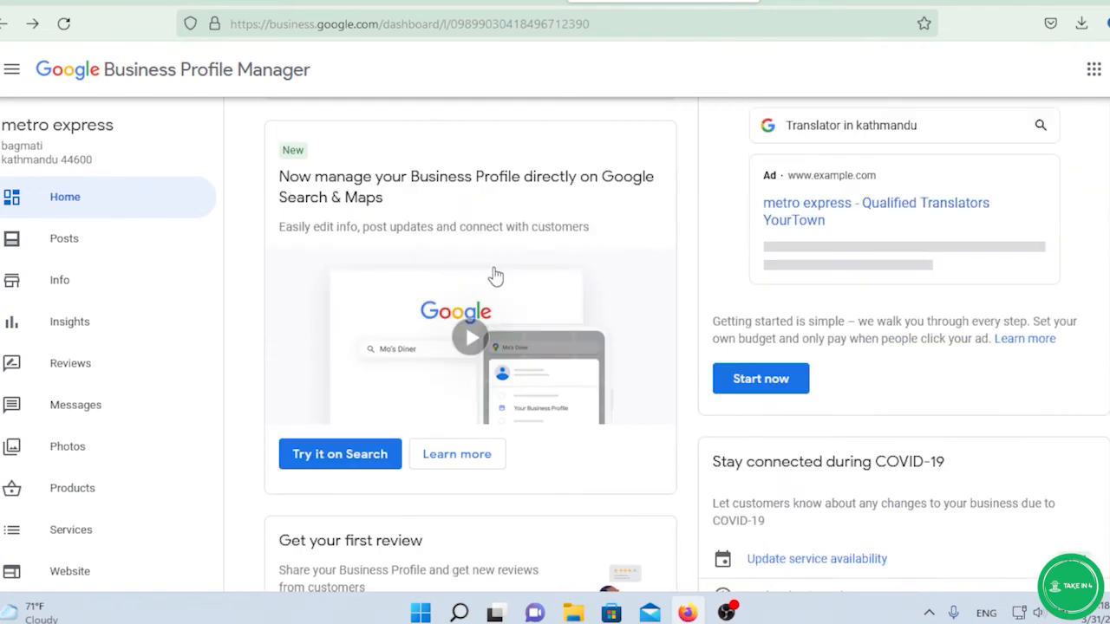
scroll(495, 276, "up", 3)
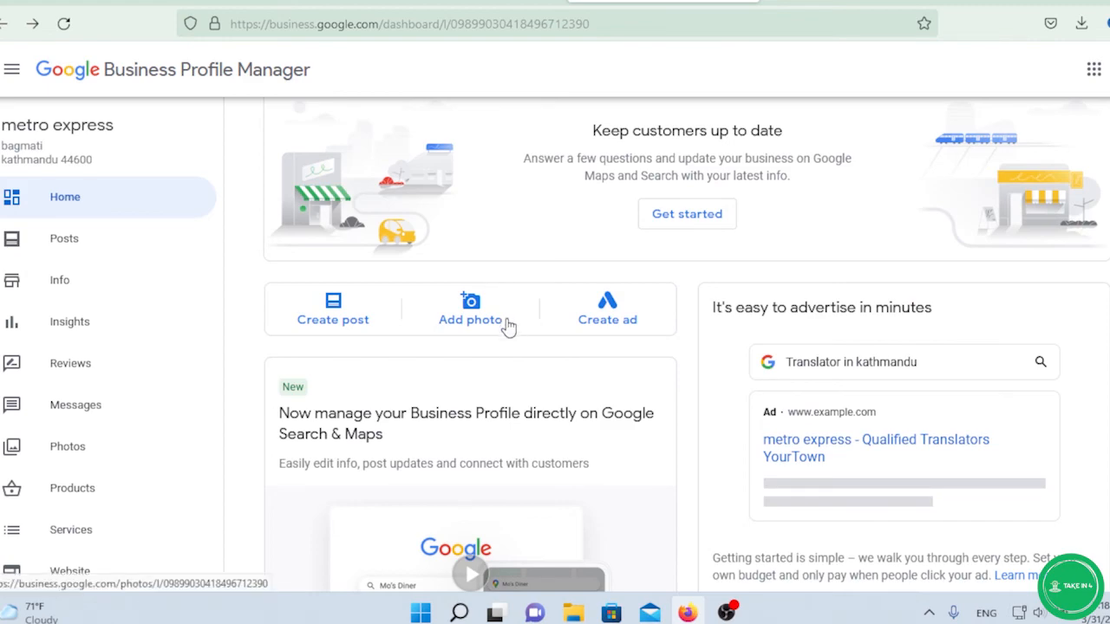
scroll(509, 327, "down", 5)
scroll(510, 328, "down", 8)
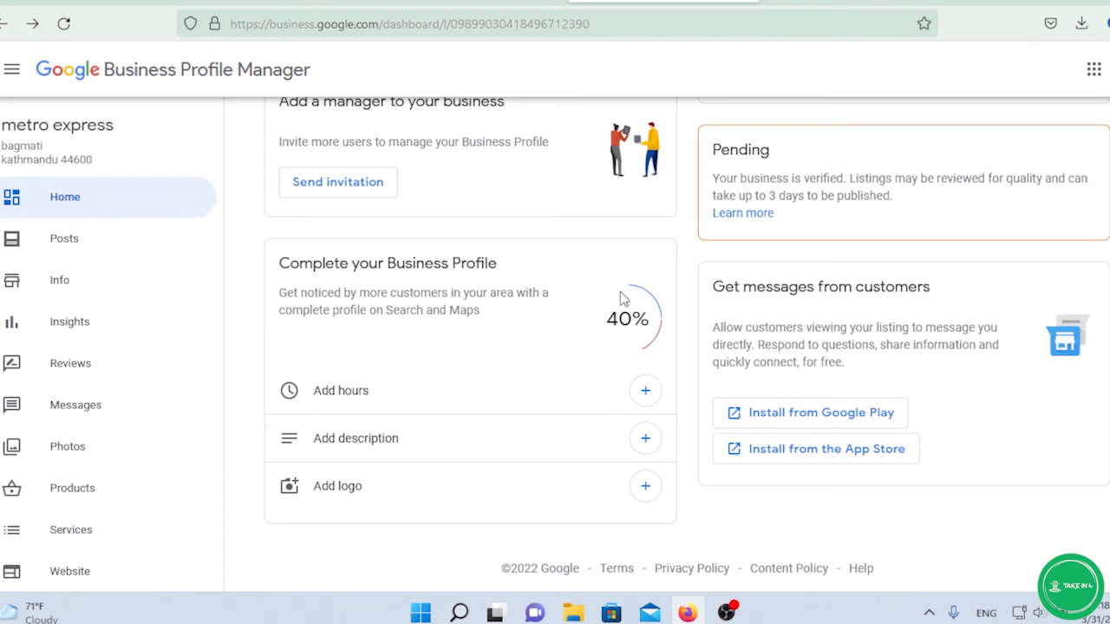
scroll(523, 289, "up", 1)
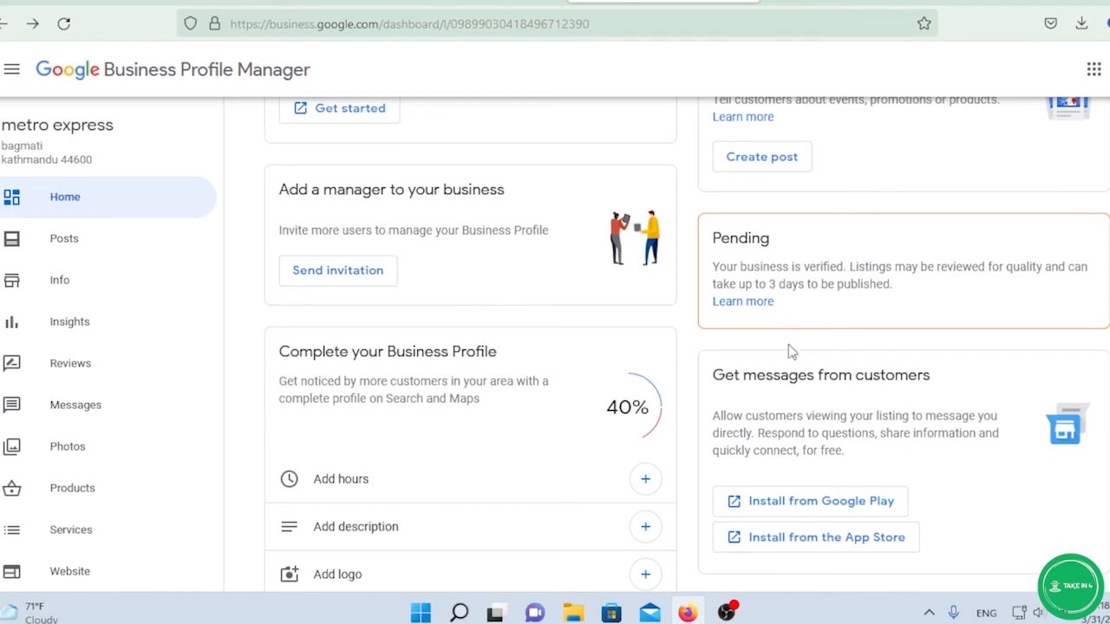
scroll(407, 312, "up", 9)
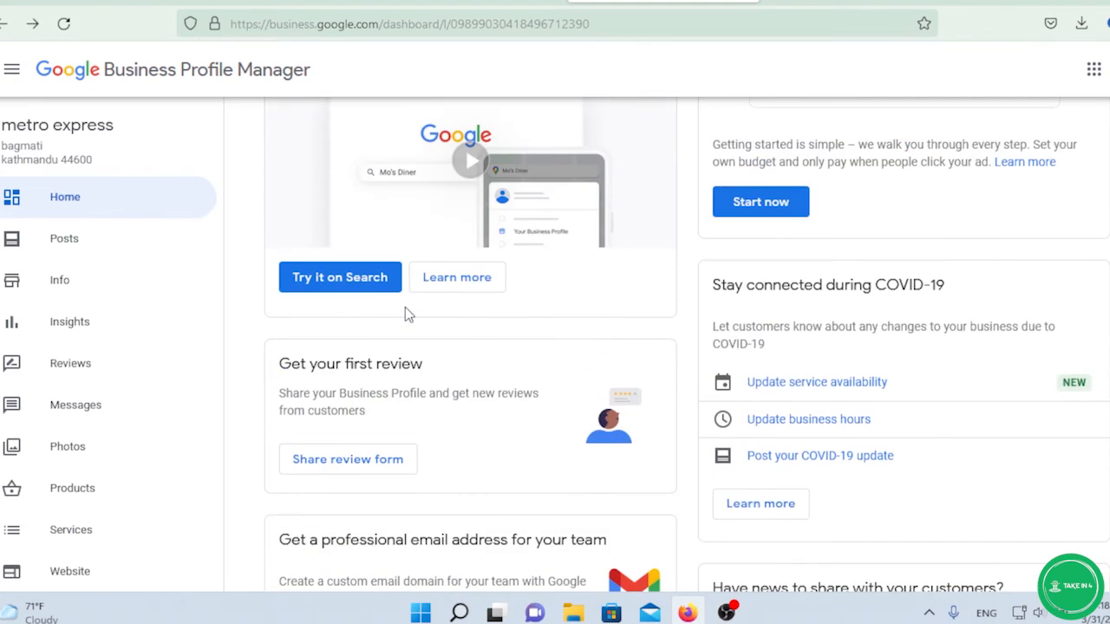
scroll(406, 309, "down", 3)
scroll(405, 309, "up", 2)
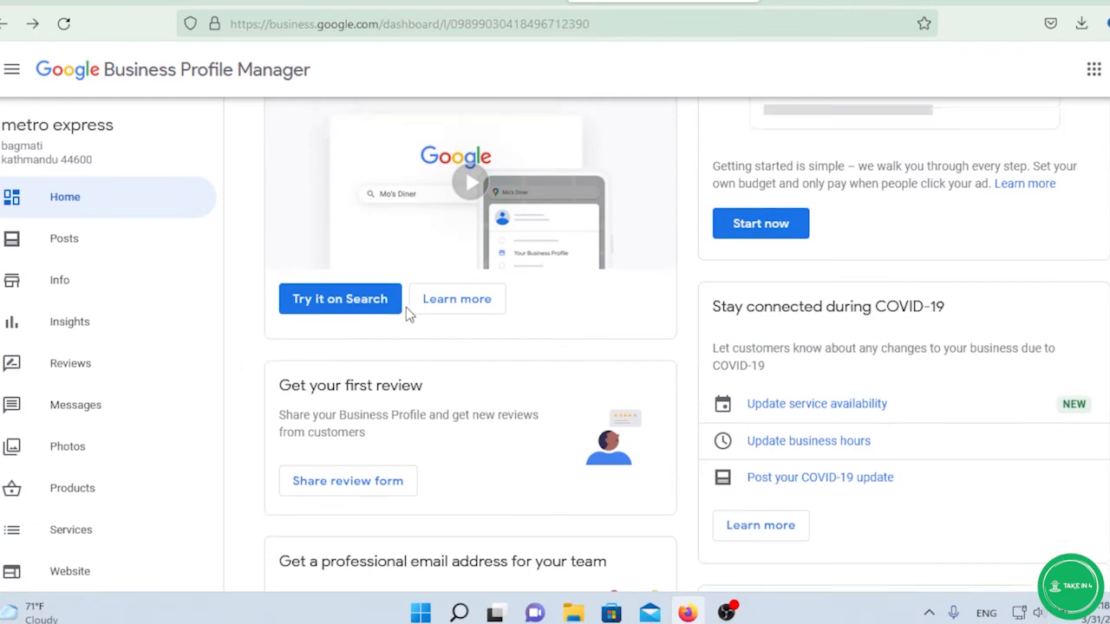
scroll(407, 313, "up", 3)
scroll(406, 313, "down", 2)
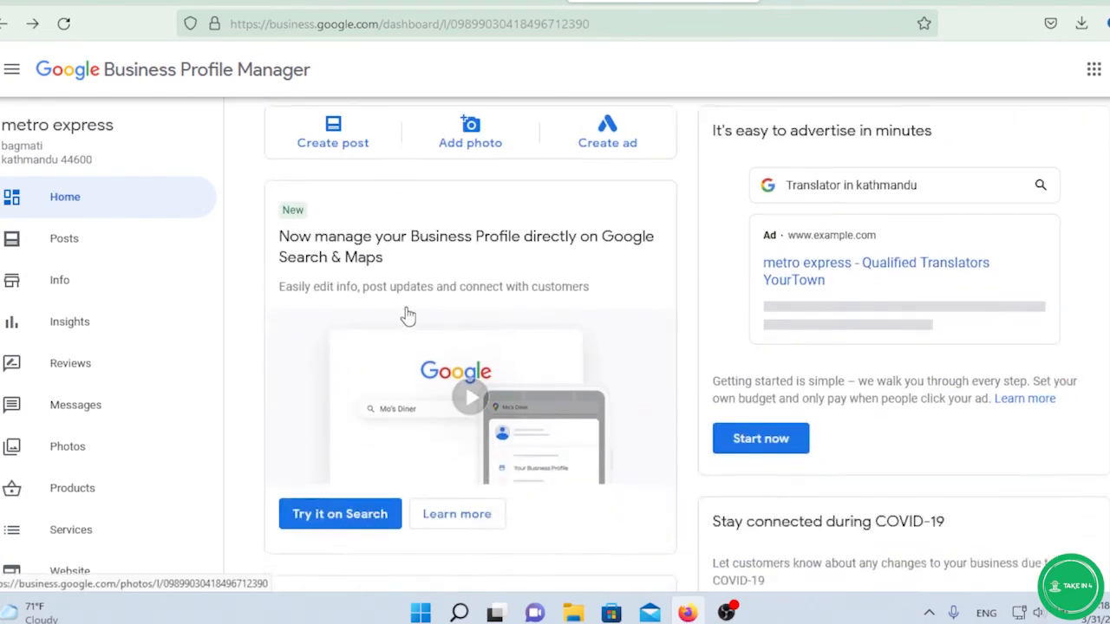
scroll(407, 314, "up", 2)
scroll(407, 314, "down", 2)
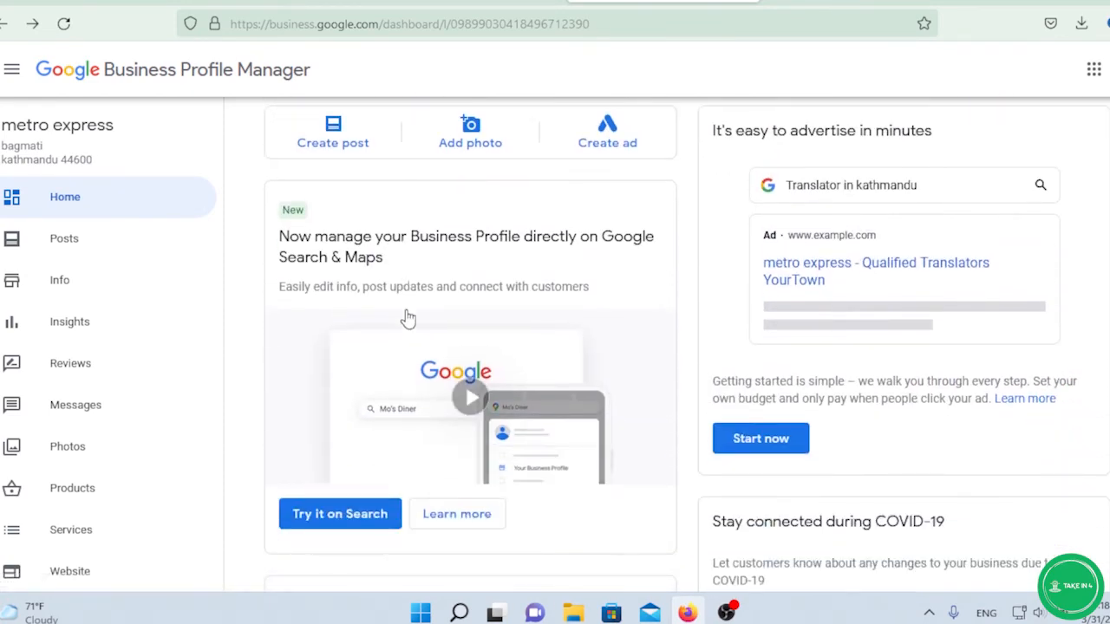
scroll(408, 314, "down", 3)
scroll(407, 318, "down", 1)
scroll(406, 315, "down", 2)
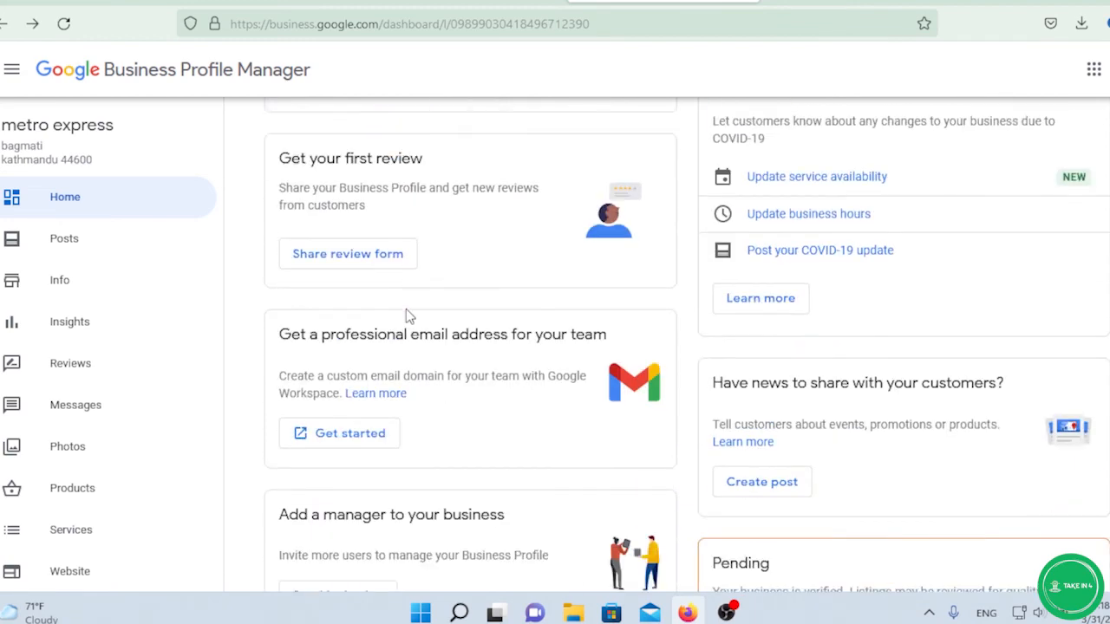
scroll(408, 314, "down", 3)
scroll(407, 314, "up", 2)
scroll(408, 314, "down", 2)
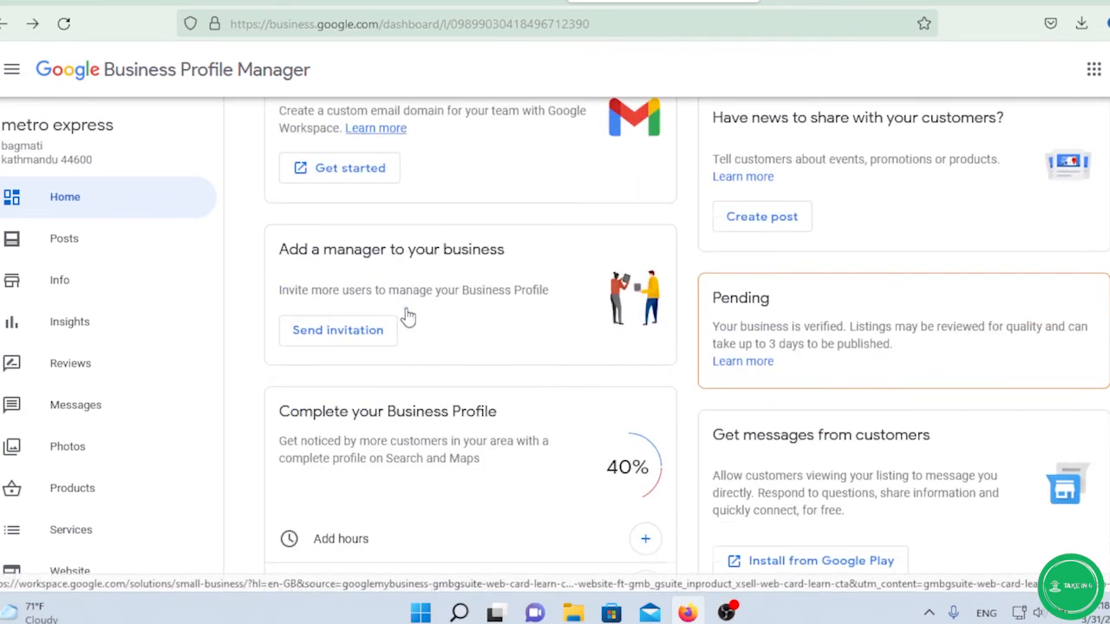
scroll(789, 327, "down", 2)
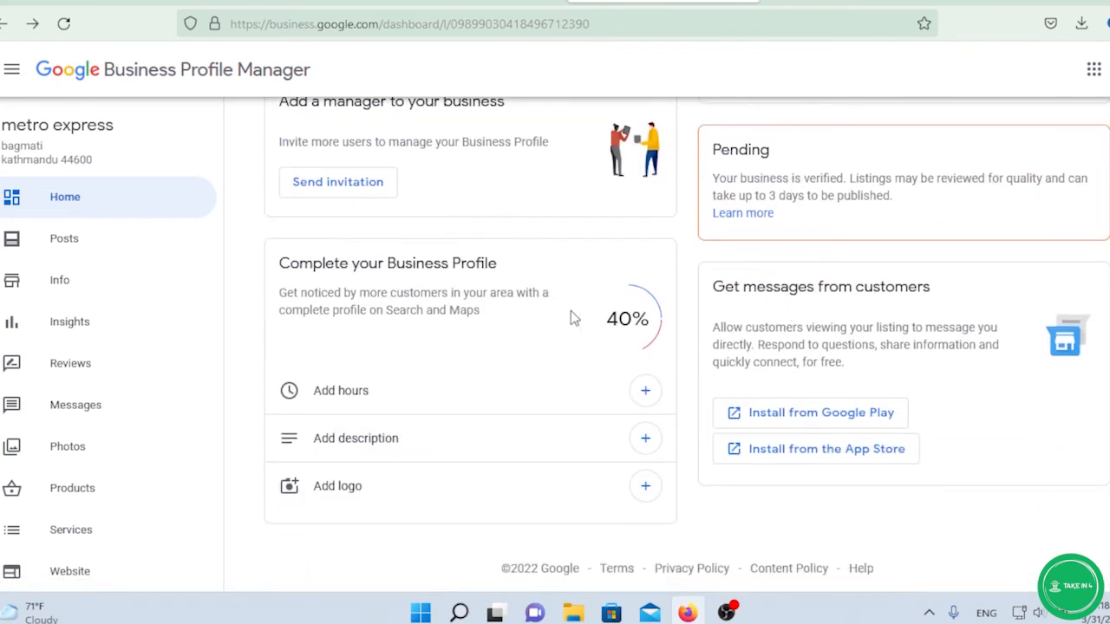
scroll(742, 250, "up", 1)
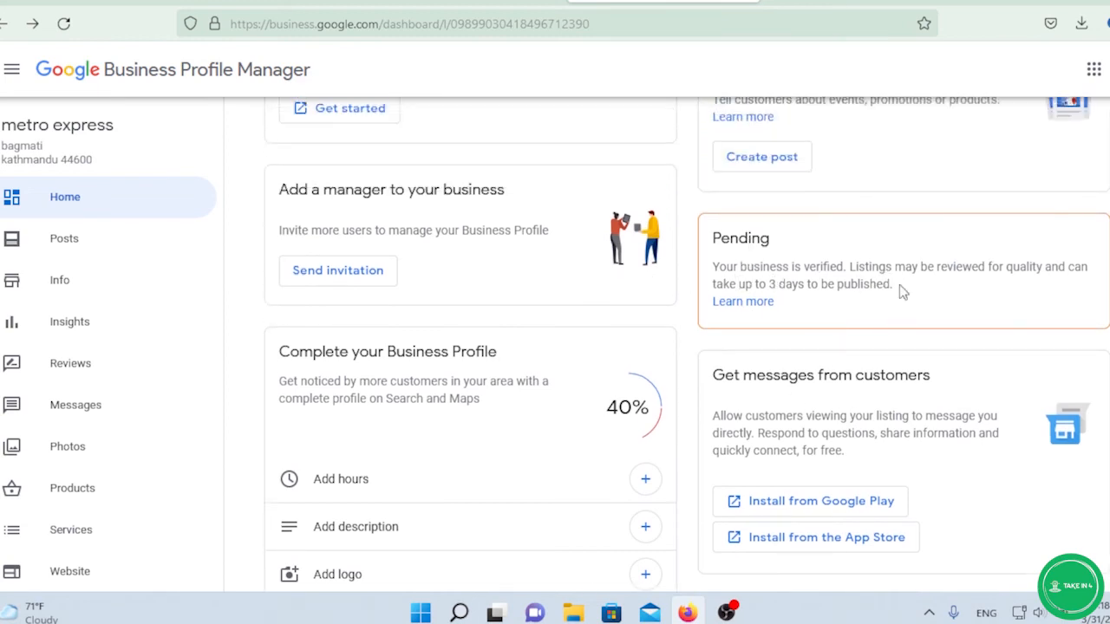
scroll(781, 296, "up", 1)
scroll(780, 295, "up", 2)
scroll(602, 289, "up", 3)
scroll(602, 290, "down", 1)
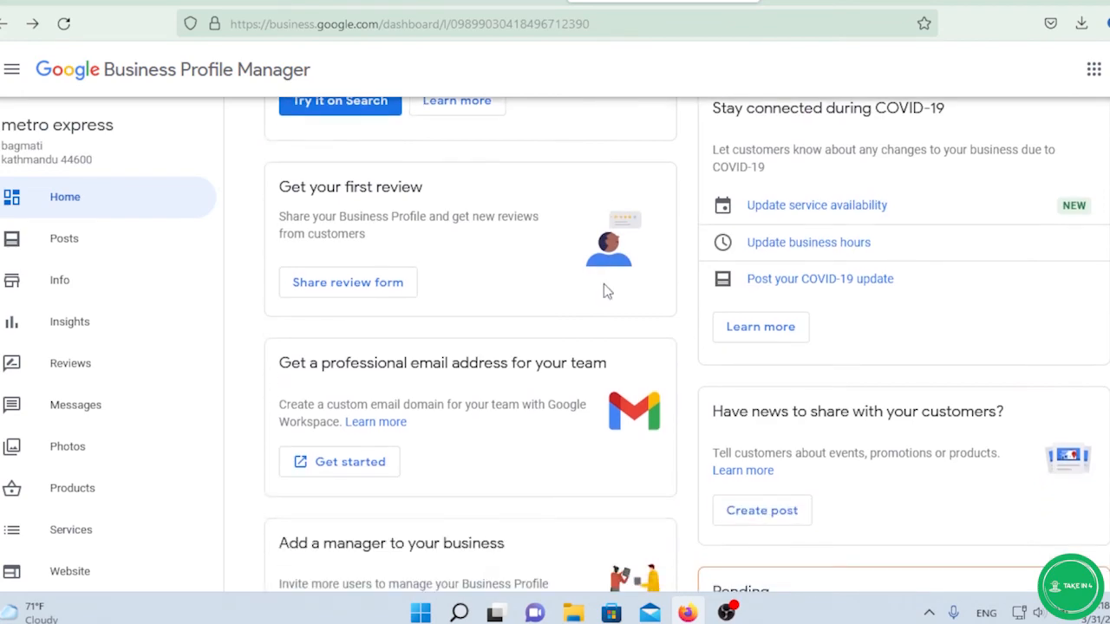
scroll(599, 287, "up", 2)
scroll(653, 284, "up", 5)
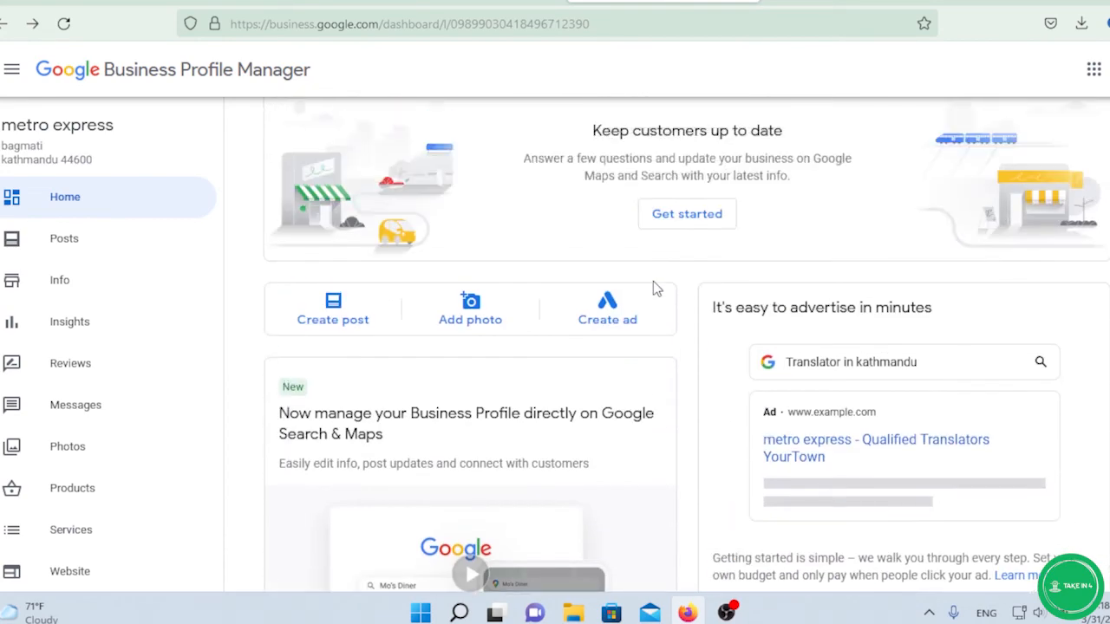
scroll(669, 307, "down", 10)
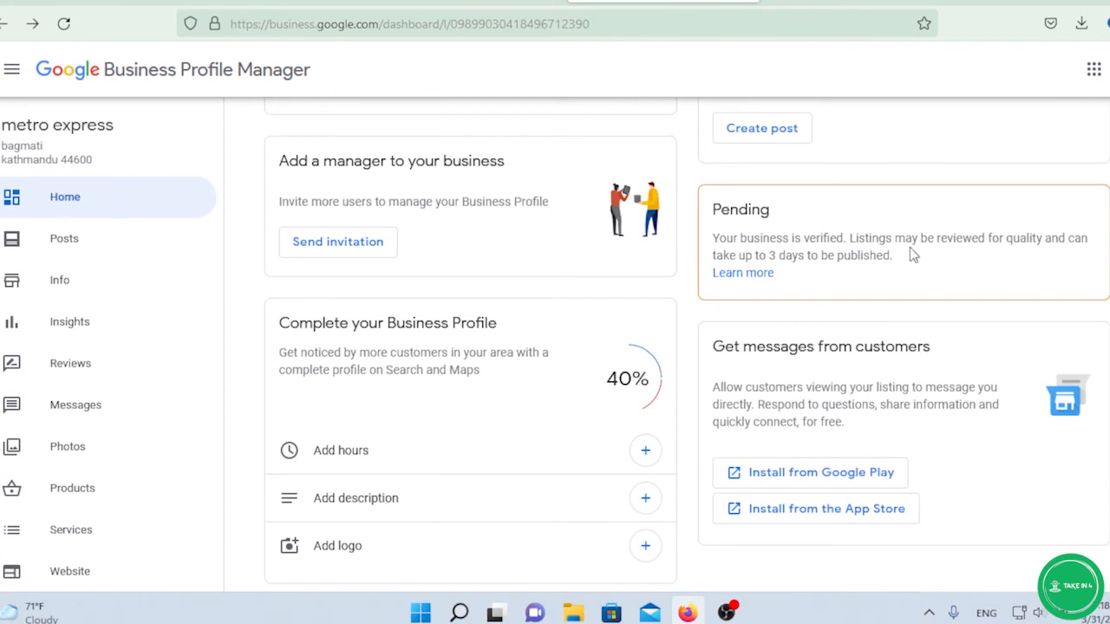
scroll(790, 246, "down", 1)
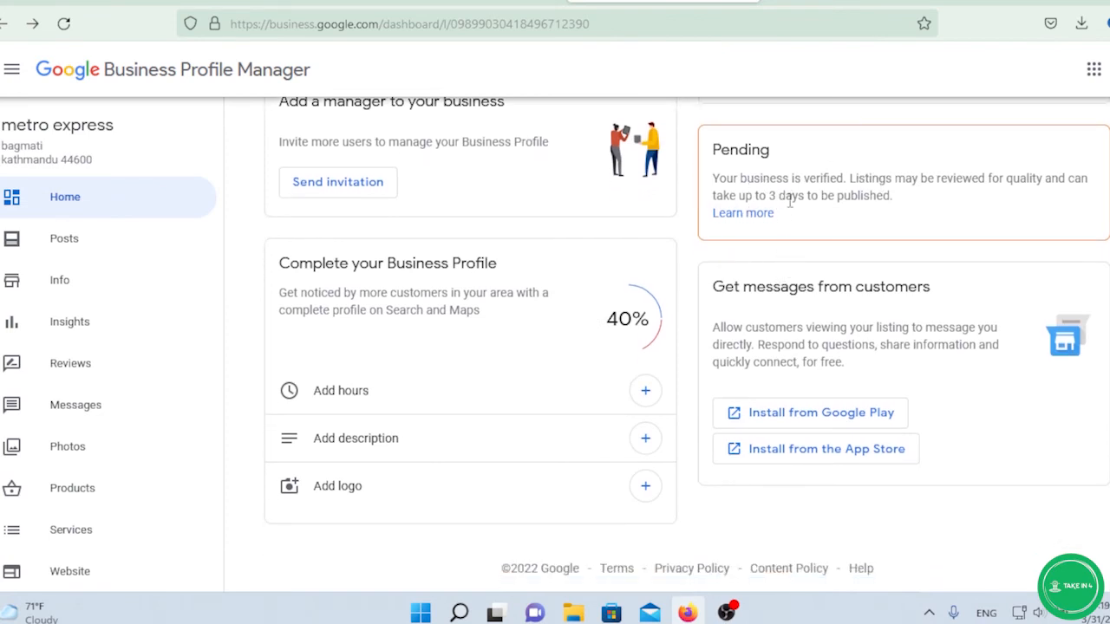
scroll(786, 256, "up", 1)
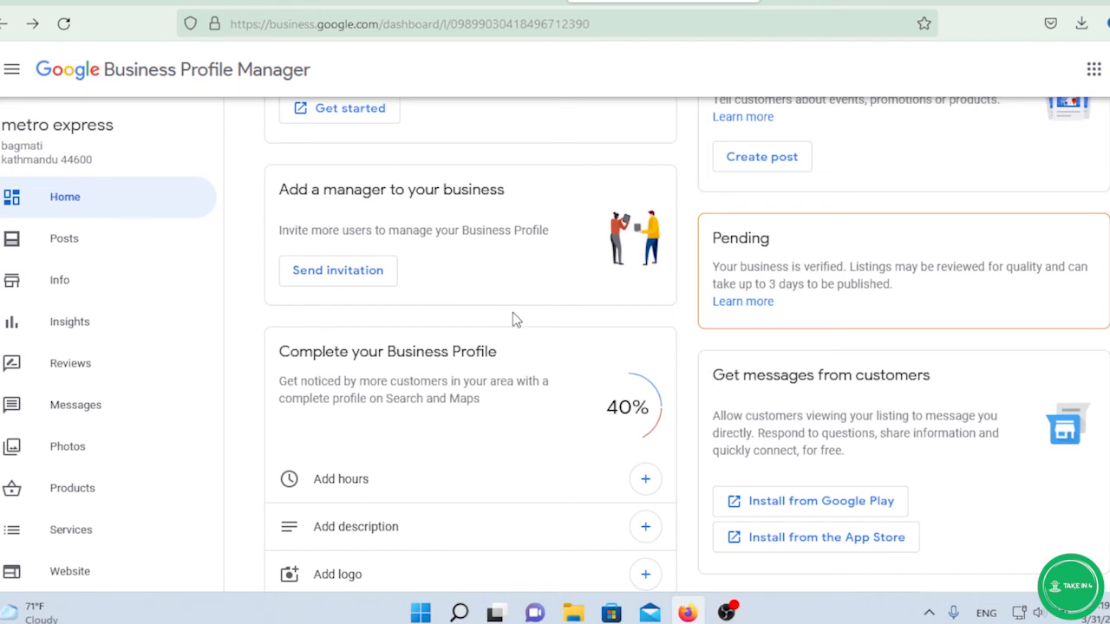
scroll(510, 321, "down", 1)
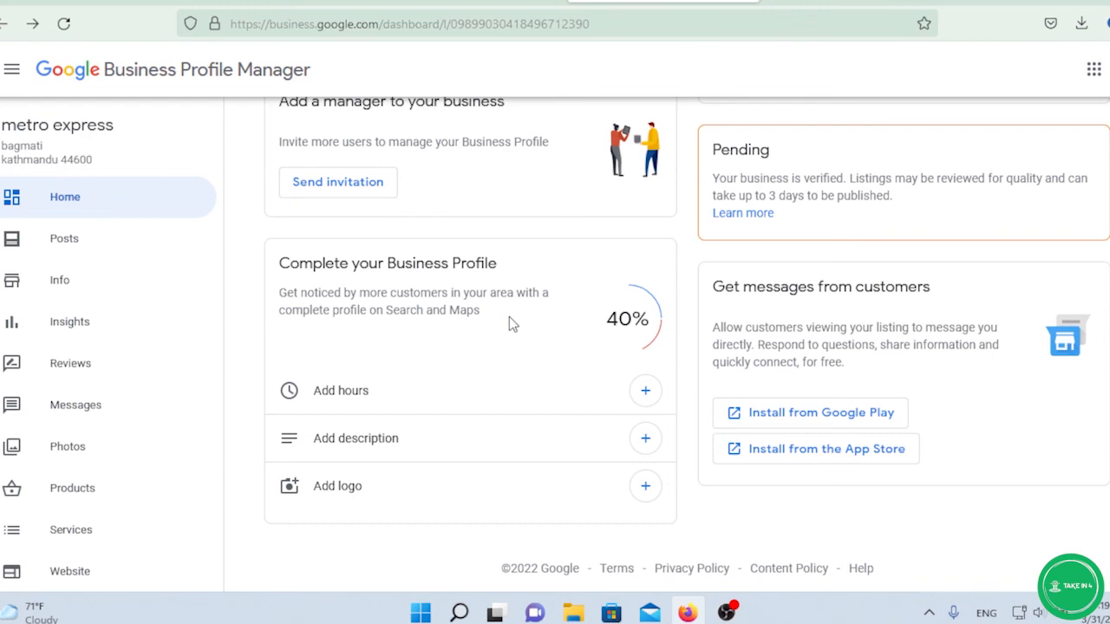
scroll(509, 321, "up", 10)
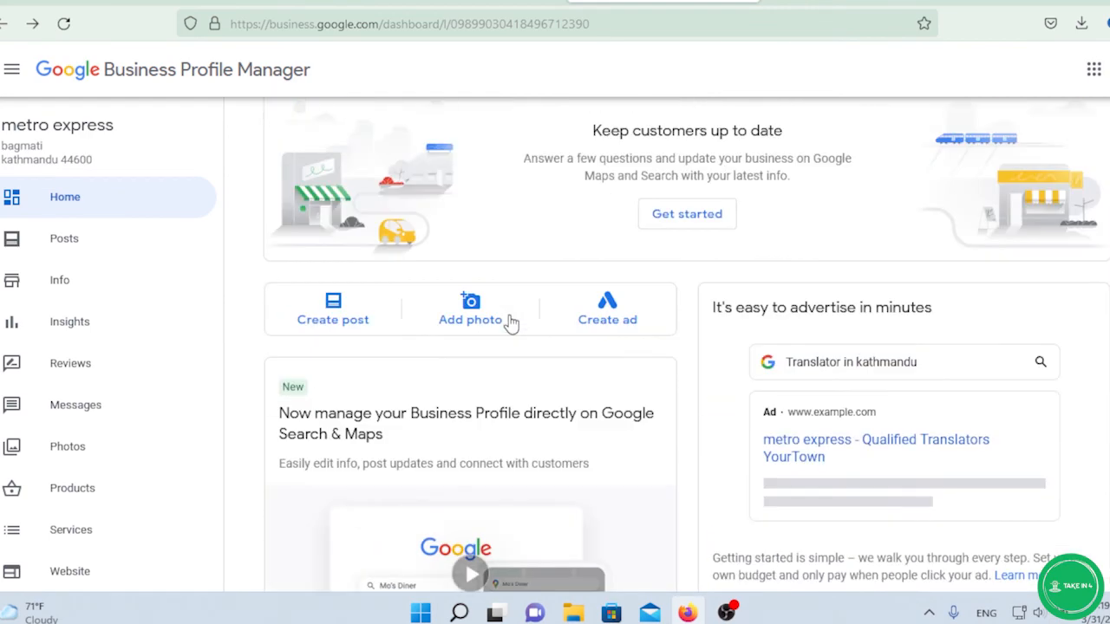
scroll(512, 323, "down", 3)
scroll(512, 323, "up", 3)
scroll(512, 322, "down", 2)
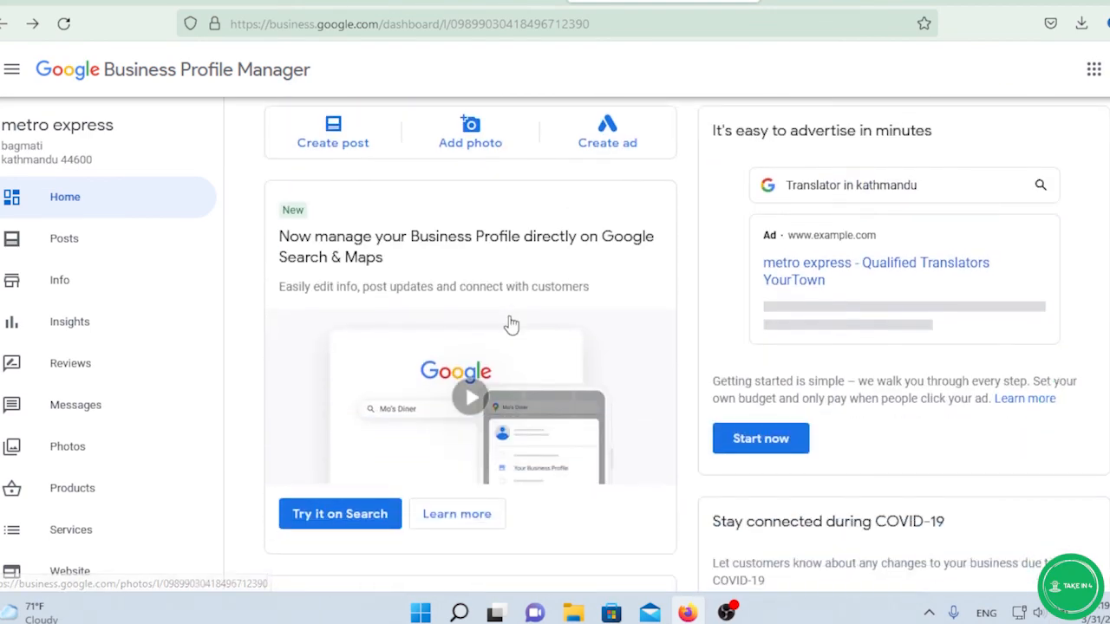
scroll(512, 323, "up", 2)
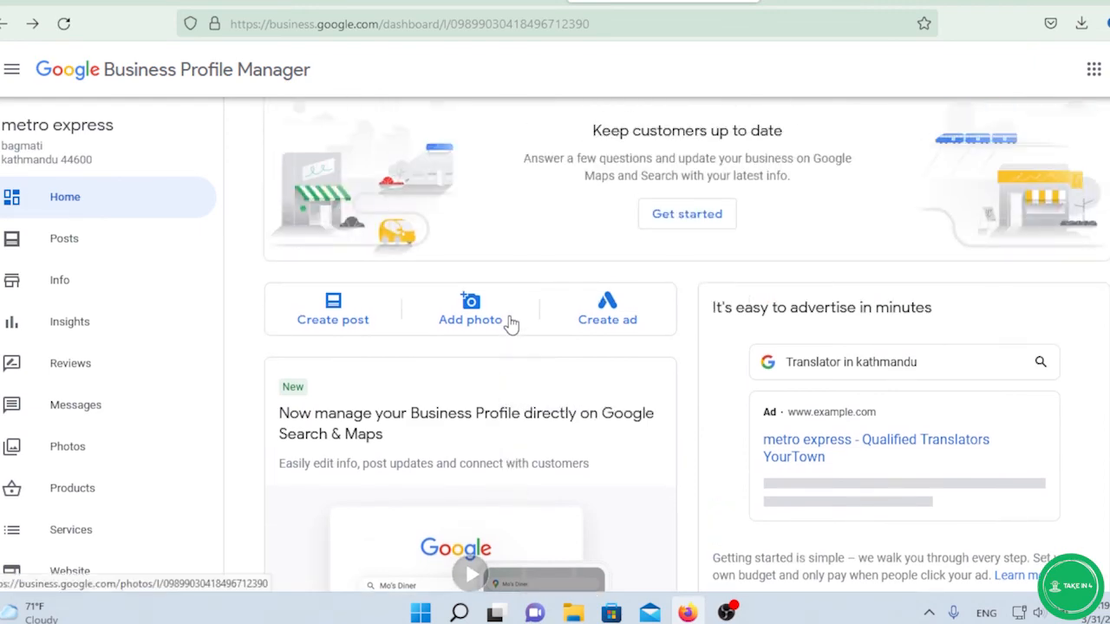
scroll(512, 297, "down", 3)
scroll(512, 297, "up", 3)
scroll(507, 297, "down", 5)
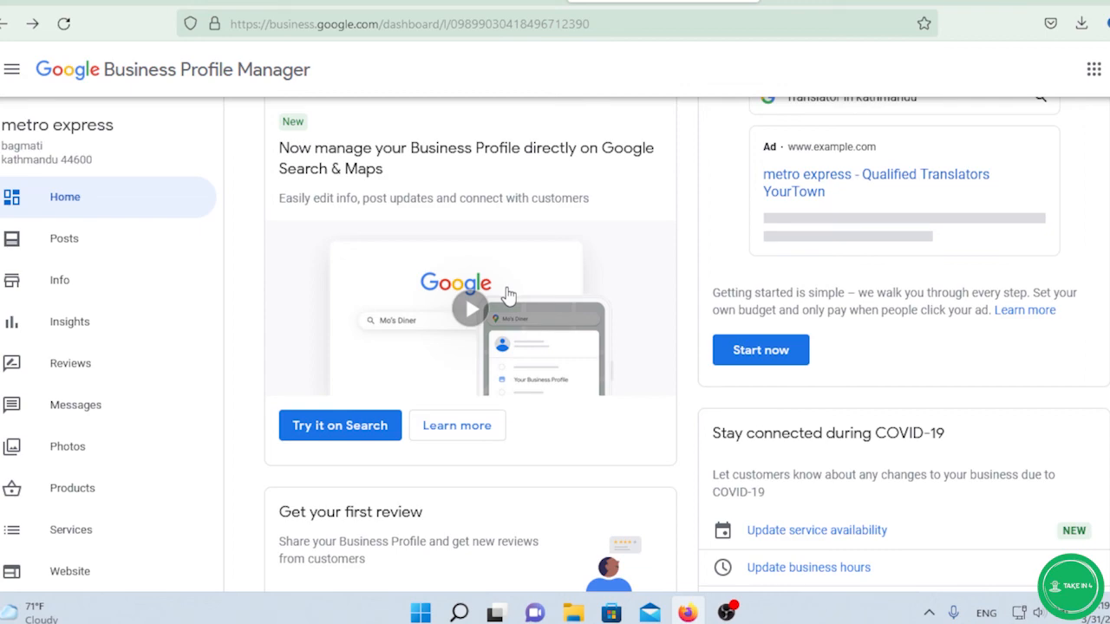
scroll(510, 296, "down", 8)
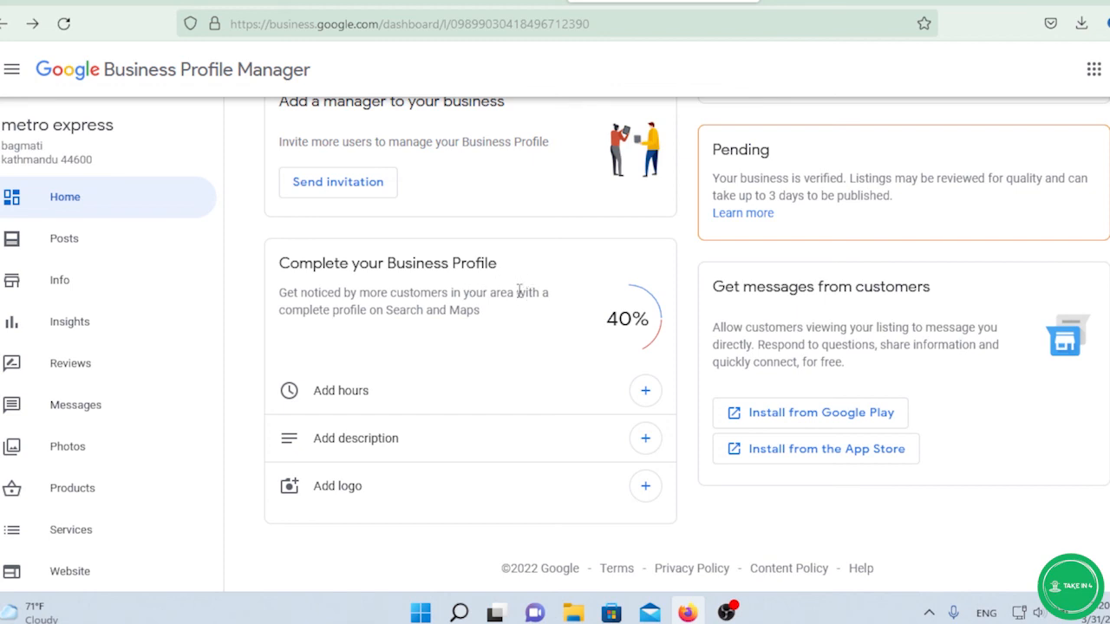
scroll(518, 290, "up", 4)
scroll(518, 297, "down", 4)
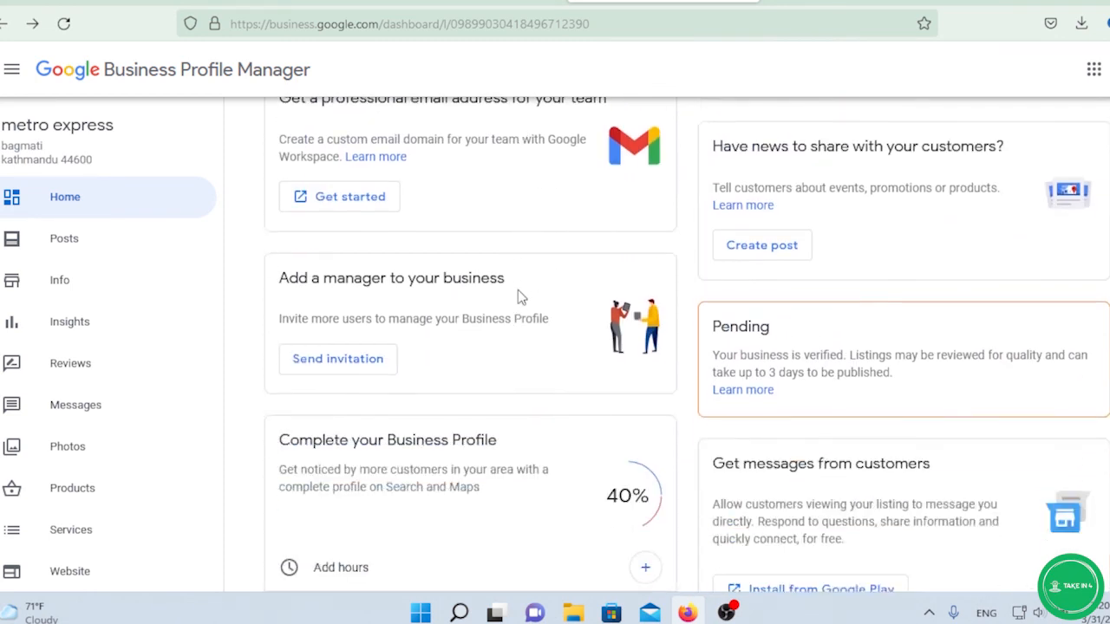
scroll(518, 287, "up", 12)
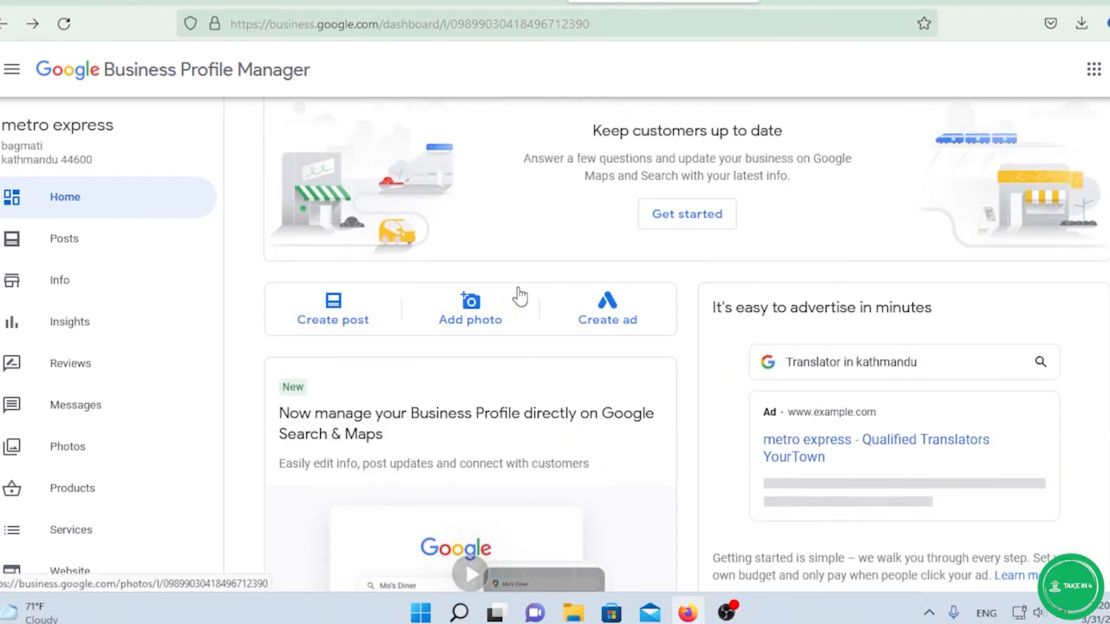
scroll(520, 296, "down", 9)
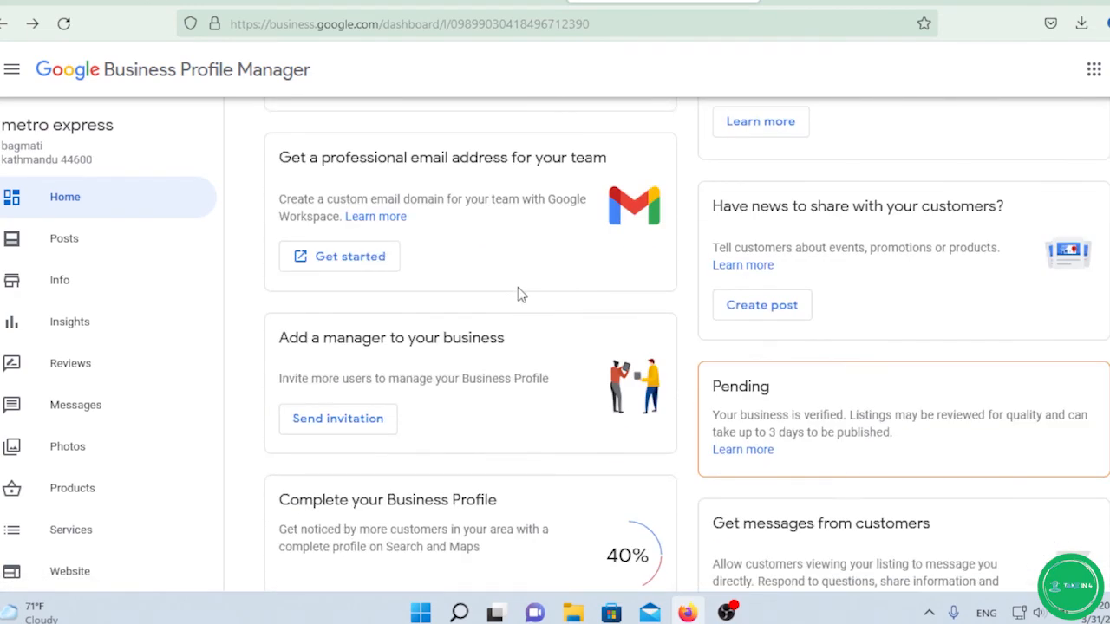
scroll(518, 295, "up", 9)
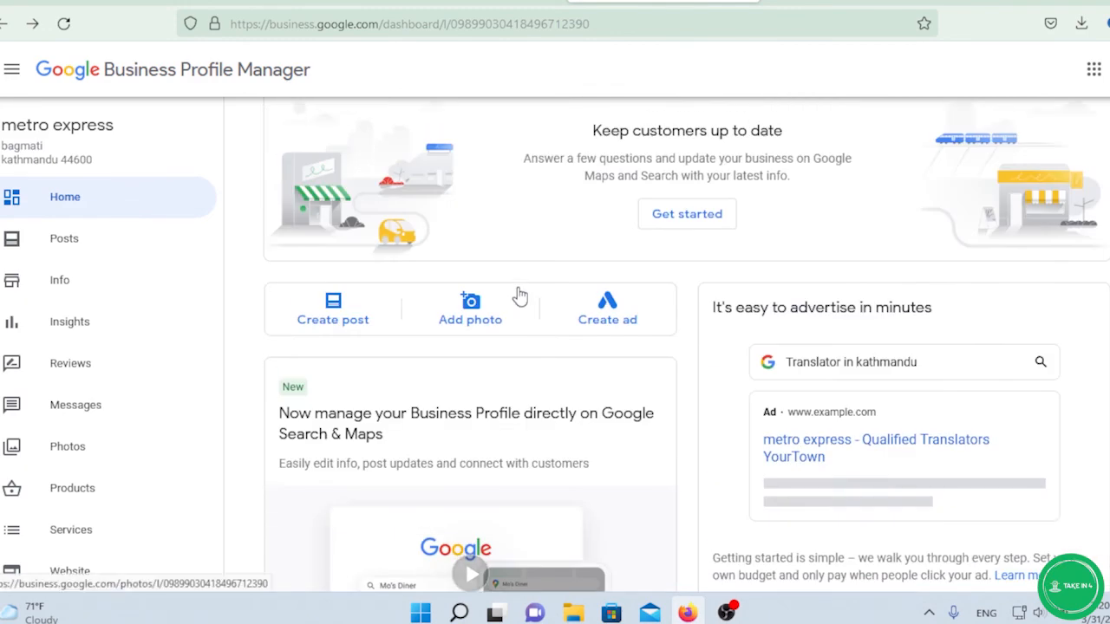
scroll(520, 297, "down", 4)
scroll(519, 288, "down", 4)
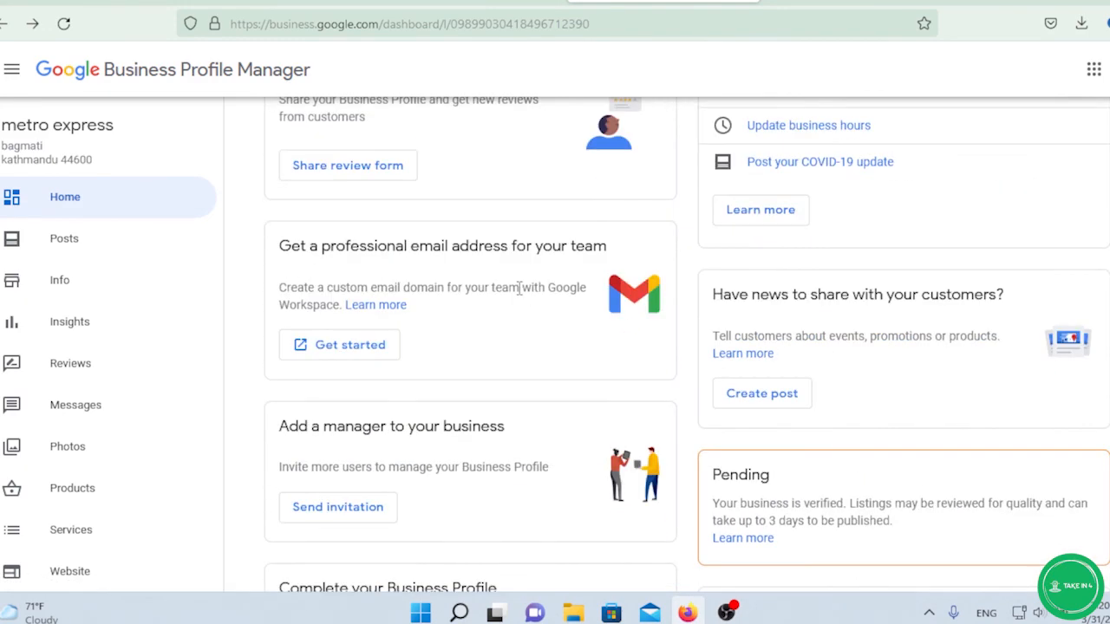
scroll(519, 291, "down", 2)
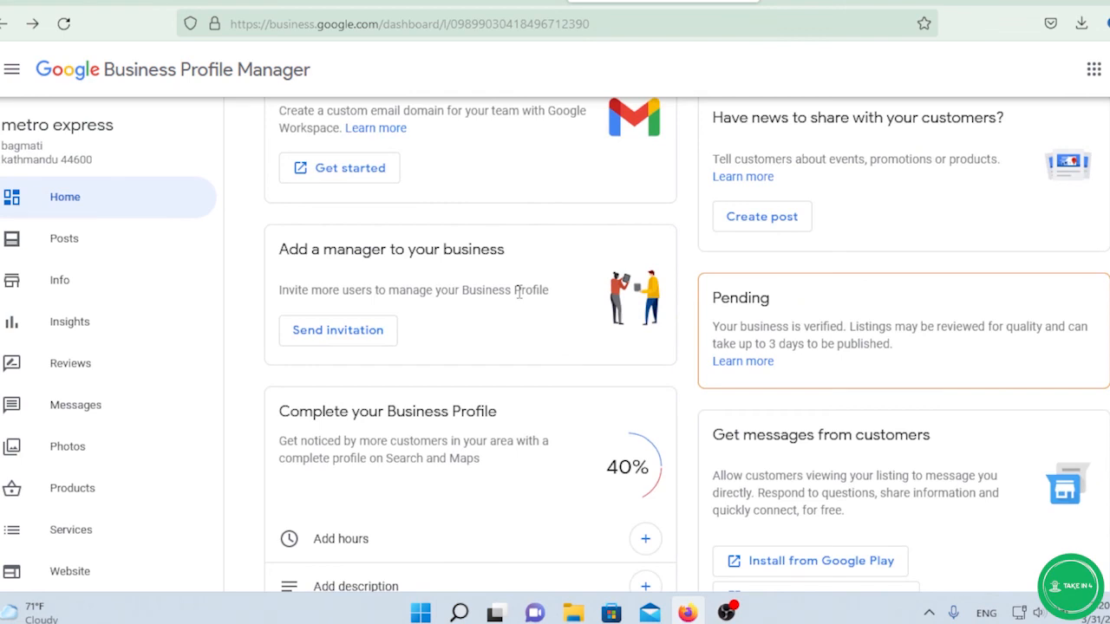
scroll(518, 292, "down", 2)
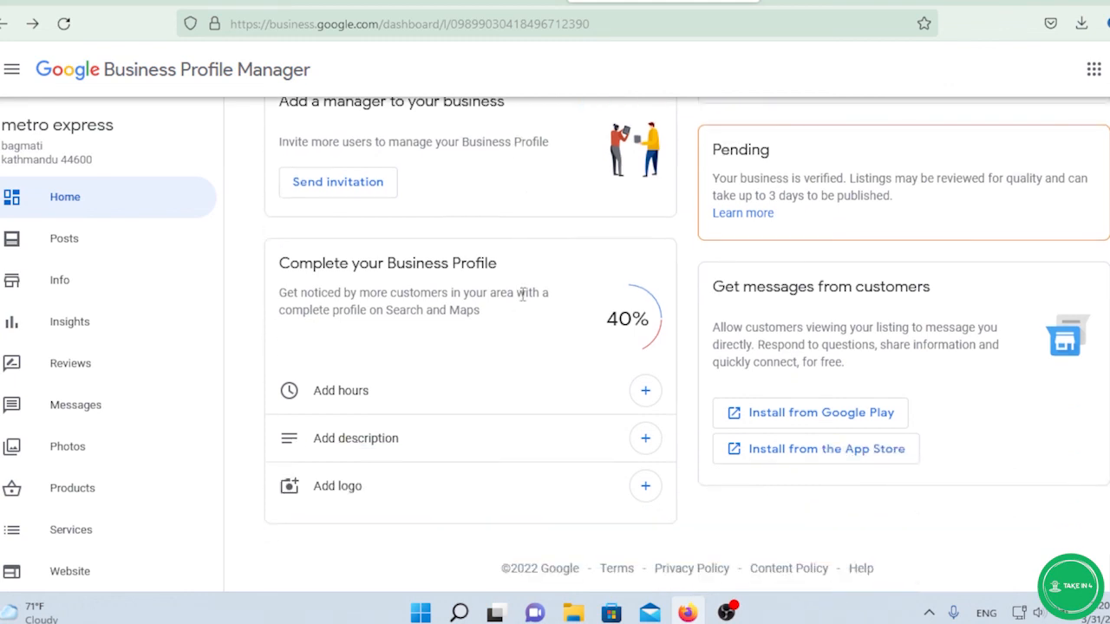
scroll(523, 295, "up", 4)
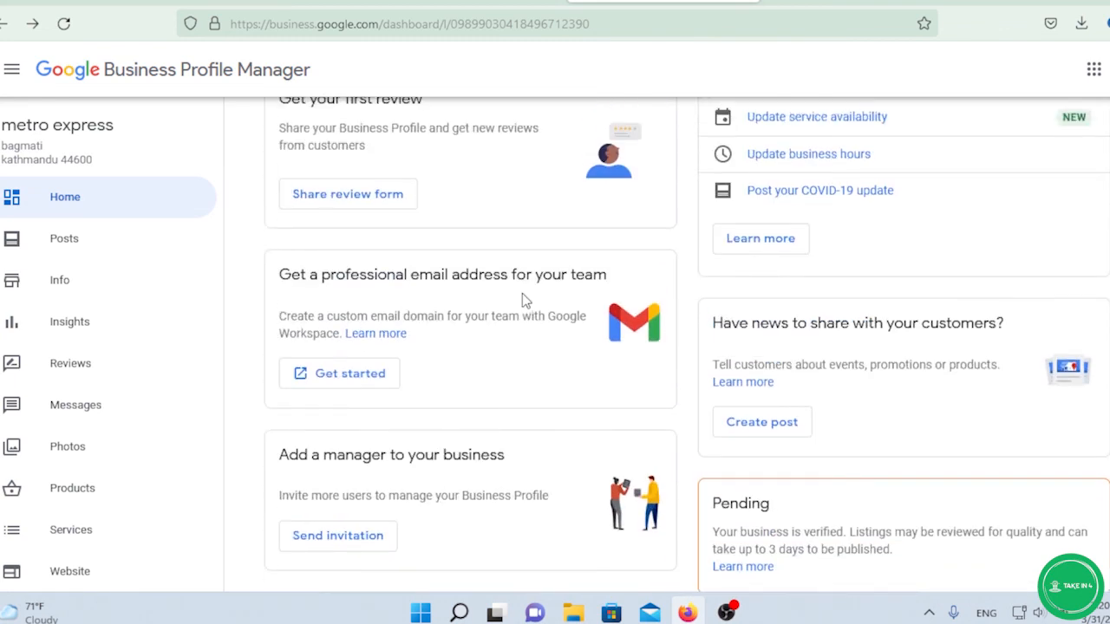
scroll(522, 293, "down", 2)
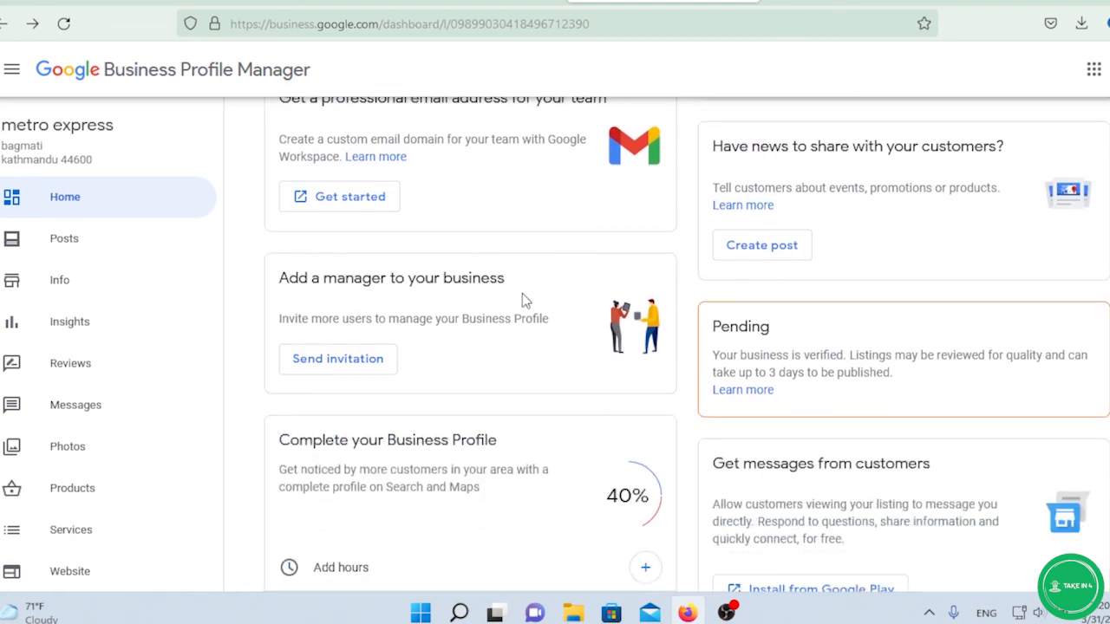